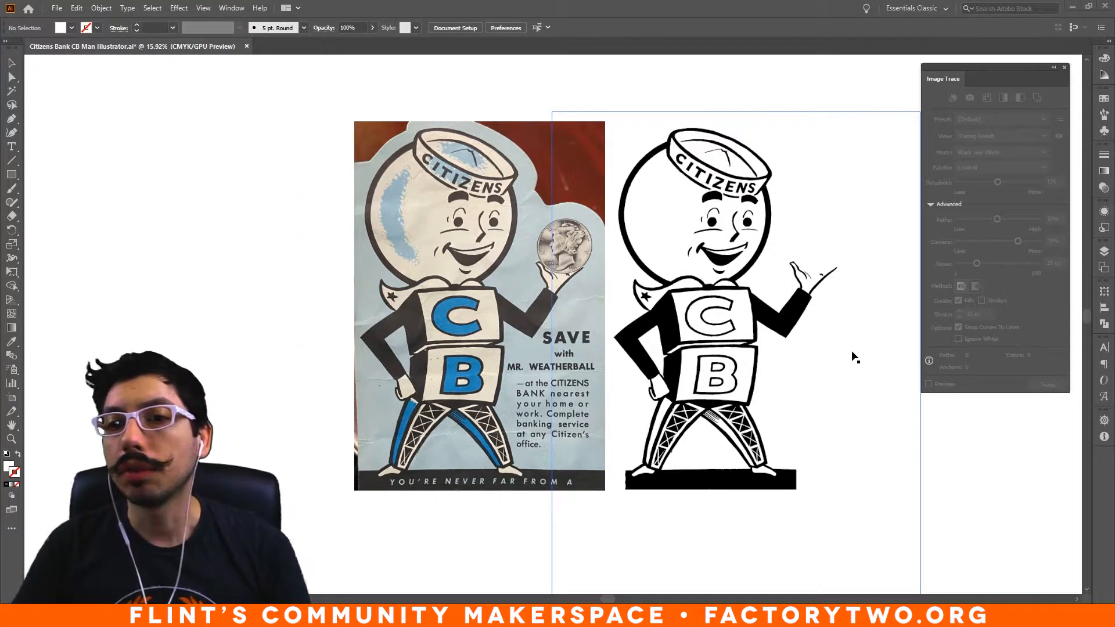
- Run Image Trace in Black and White mode with preview on for the black-and-white mascot image, accepting the large-image tracing
click(720, 354)
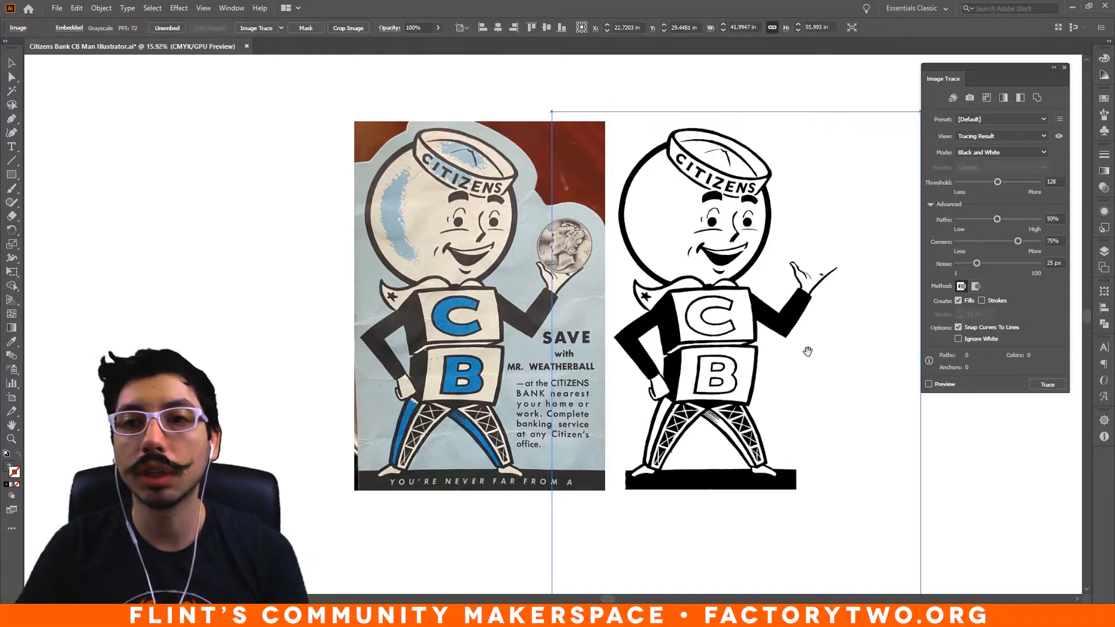
drag(811, 351, 721, 349)
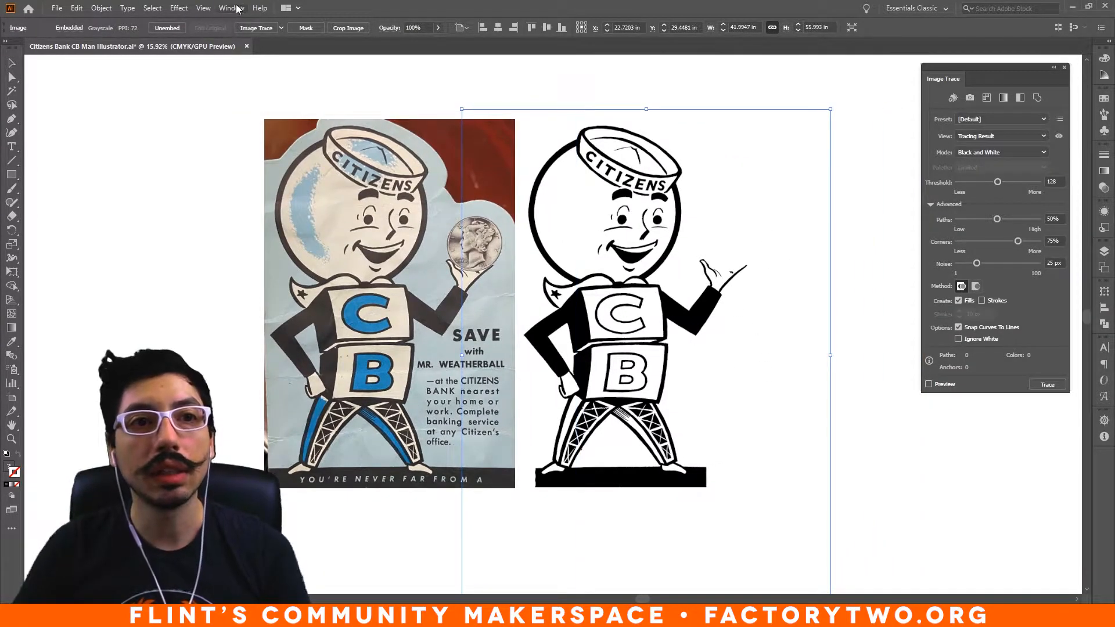
click(230, 9)
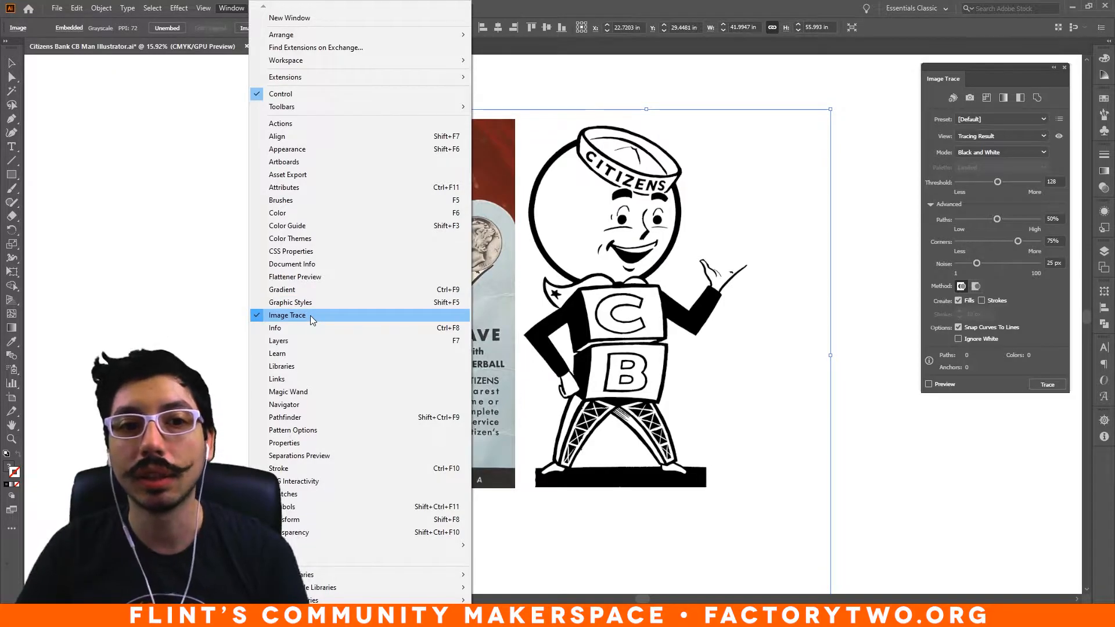
drag(945, 78, 907, 94)
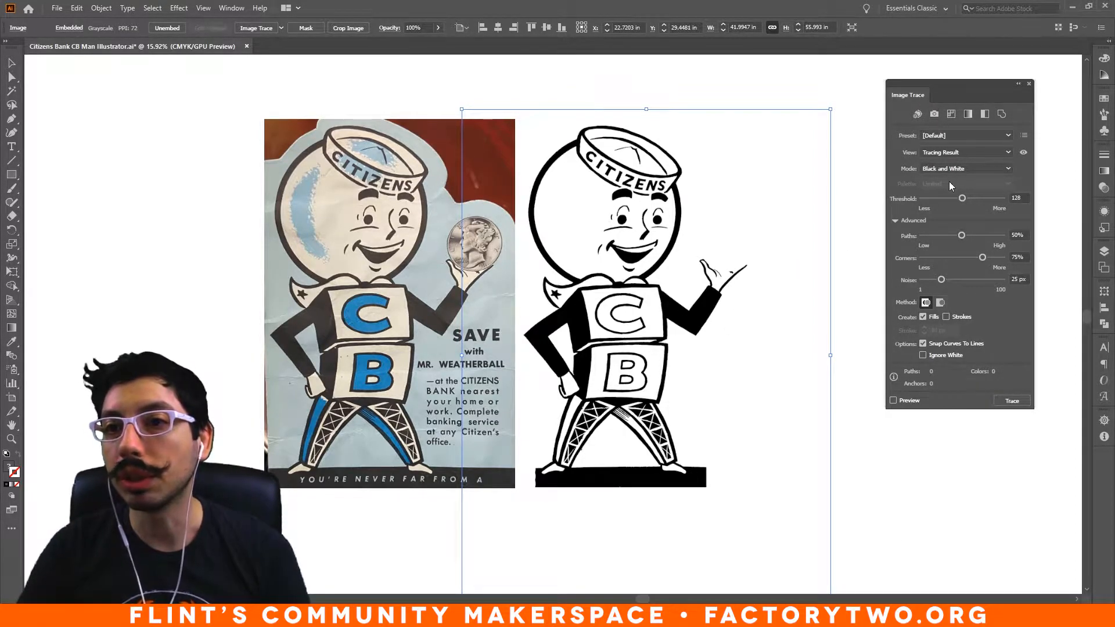
click(912, 405)
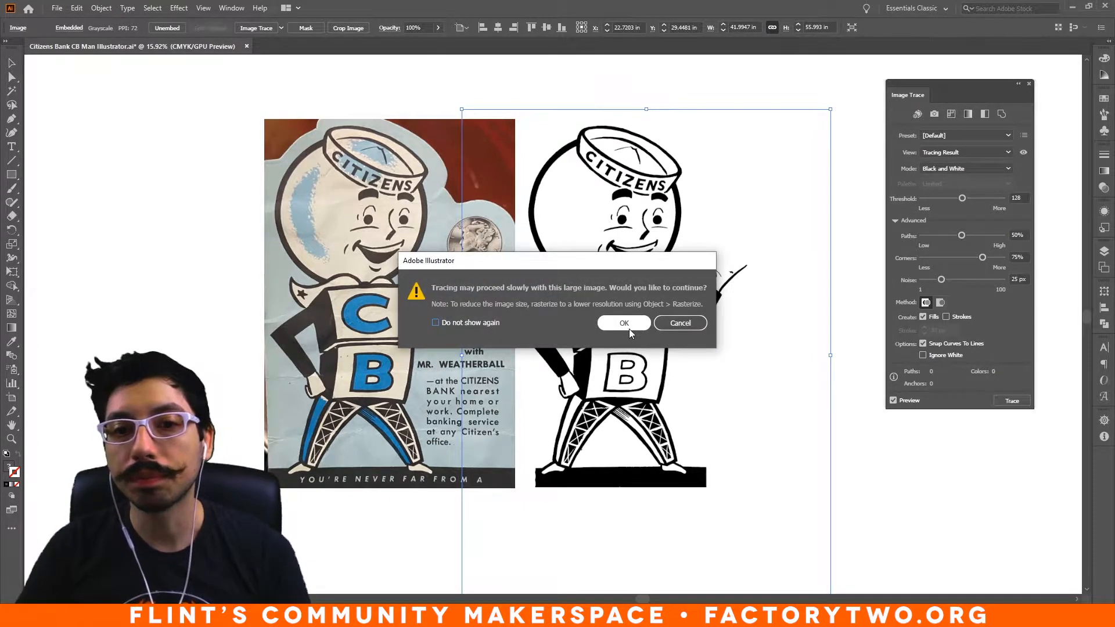
click(629, 328)
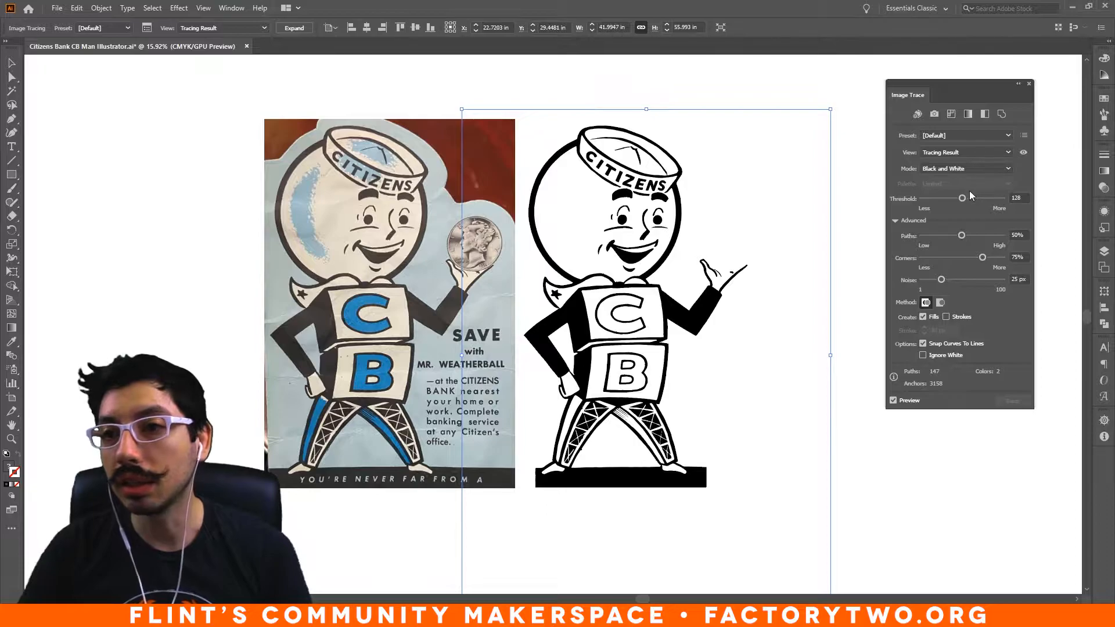
- Try lower and higher Threshold values on the mascot trace, and set Threshold to 124
drag(962, 199, 978, 199)
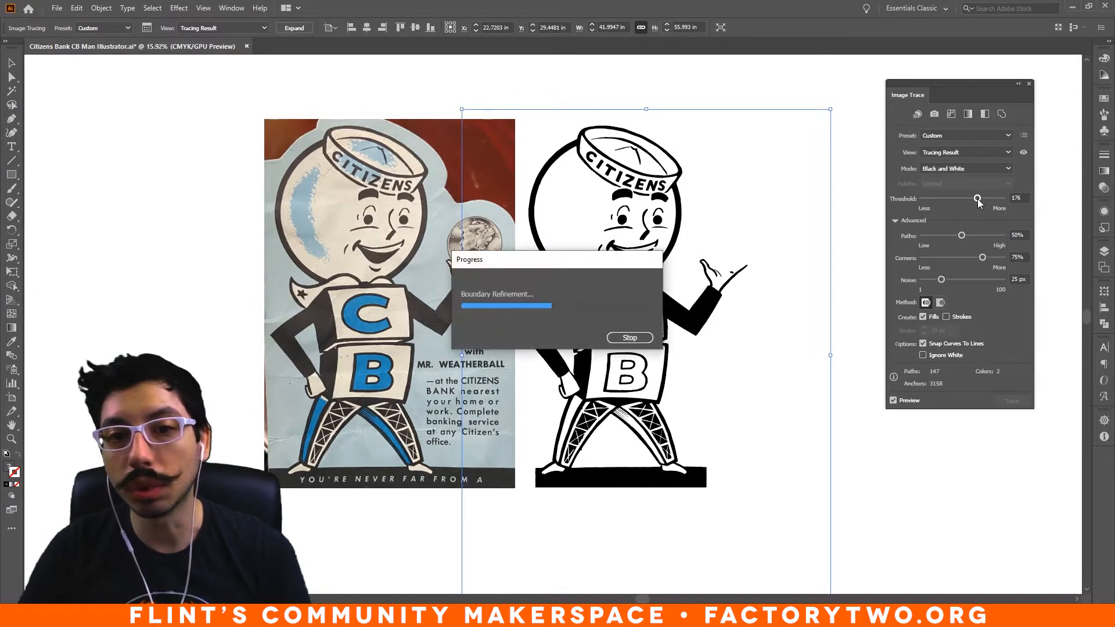
drag(960, 199, 953, 199)
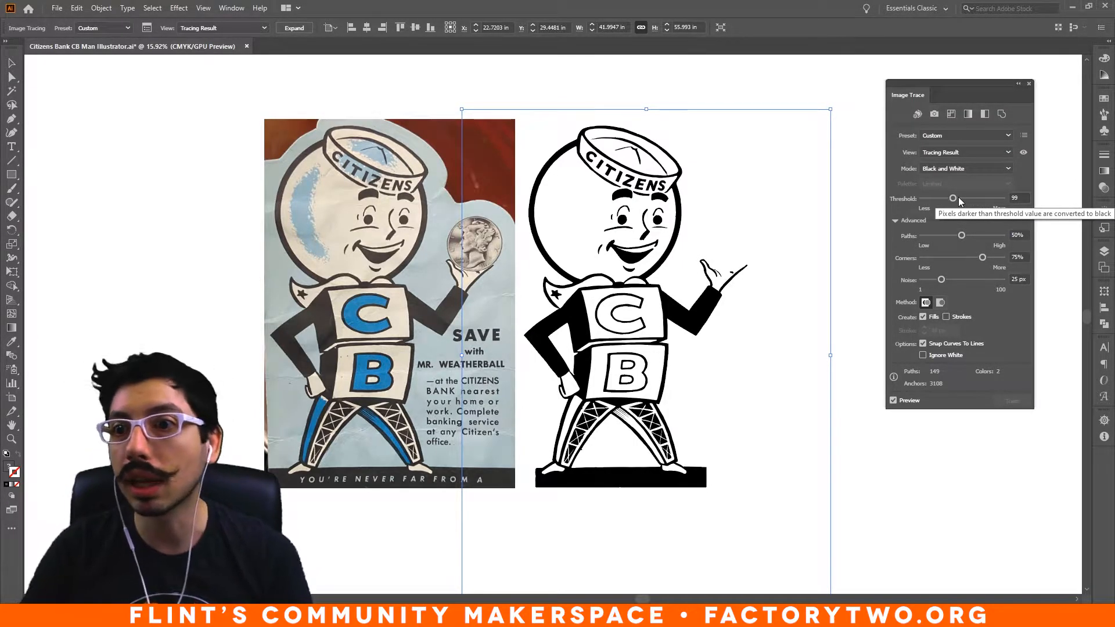
drag(954, 201, 942, 198)
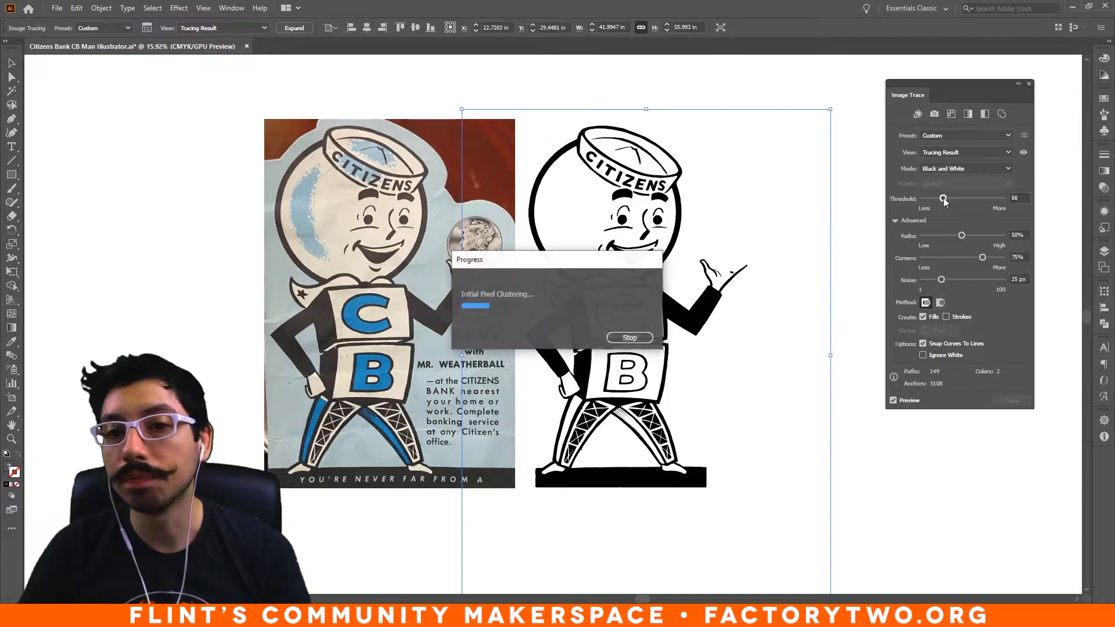
drag(943, 198, 980, 198)
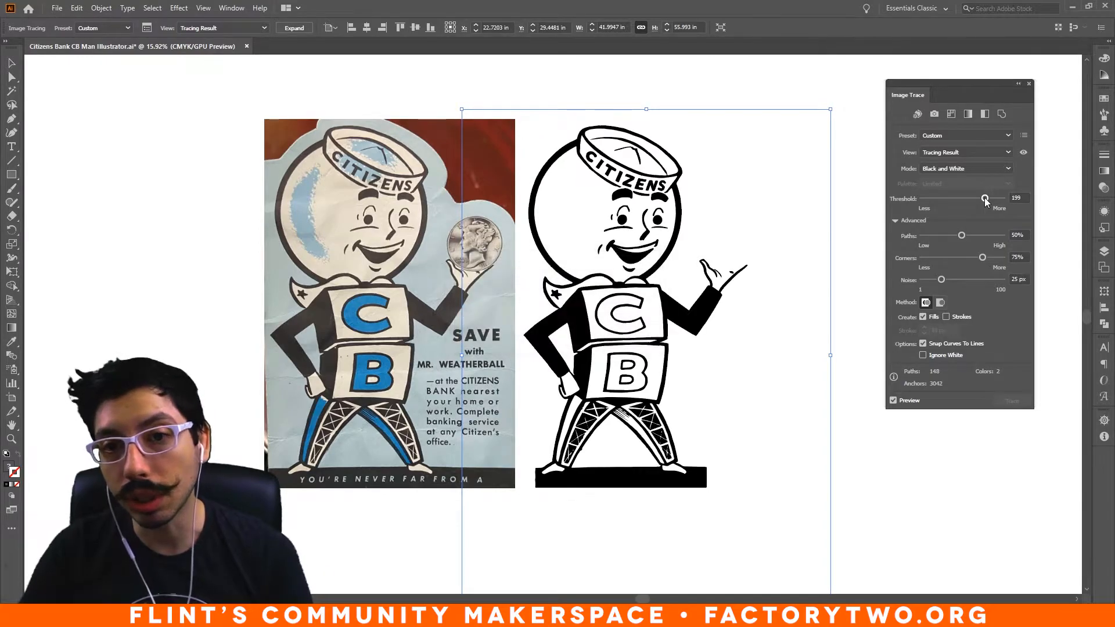
drag(986, 199, 976, 200)
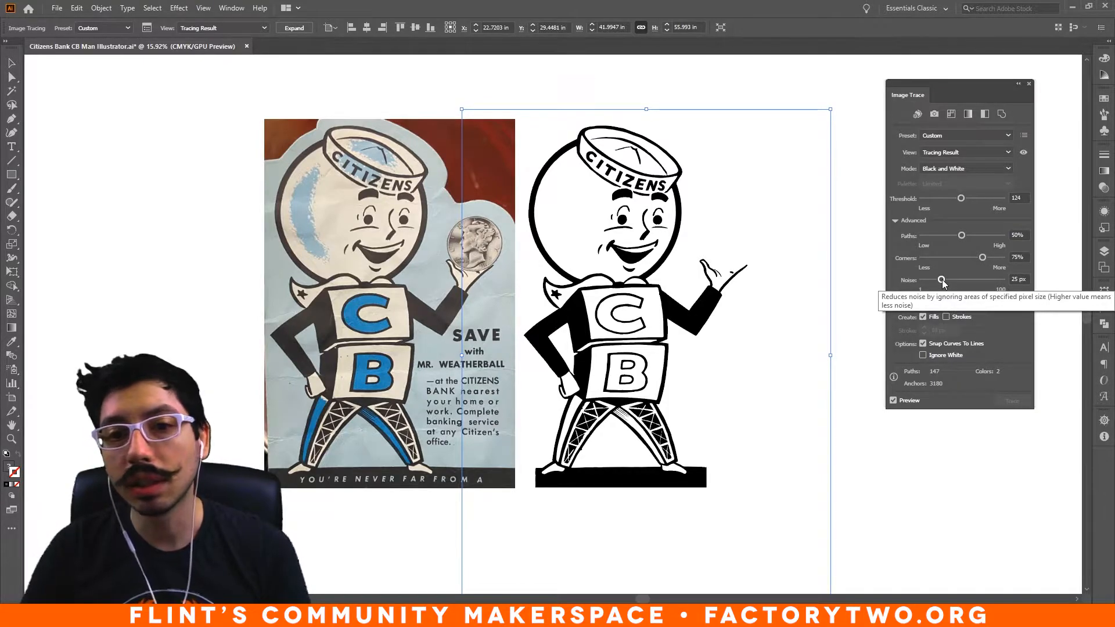
- Compare low and high Noise values on the trace, using the lattice detail on the legs as reference, and set Noise to 89 px
drag(942, 280, 926, 279)
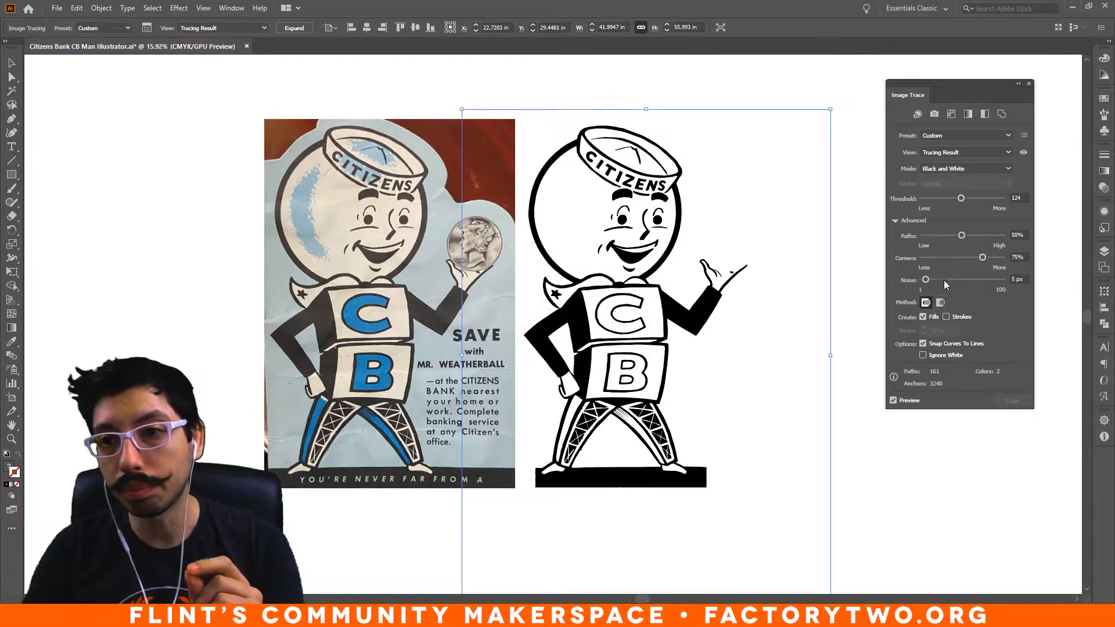
drag(926, 280, 987, 280)
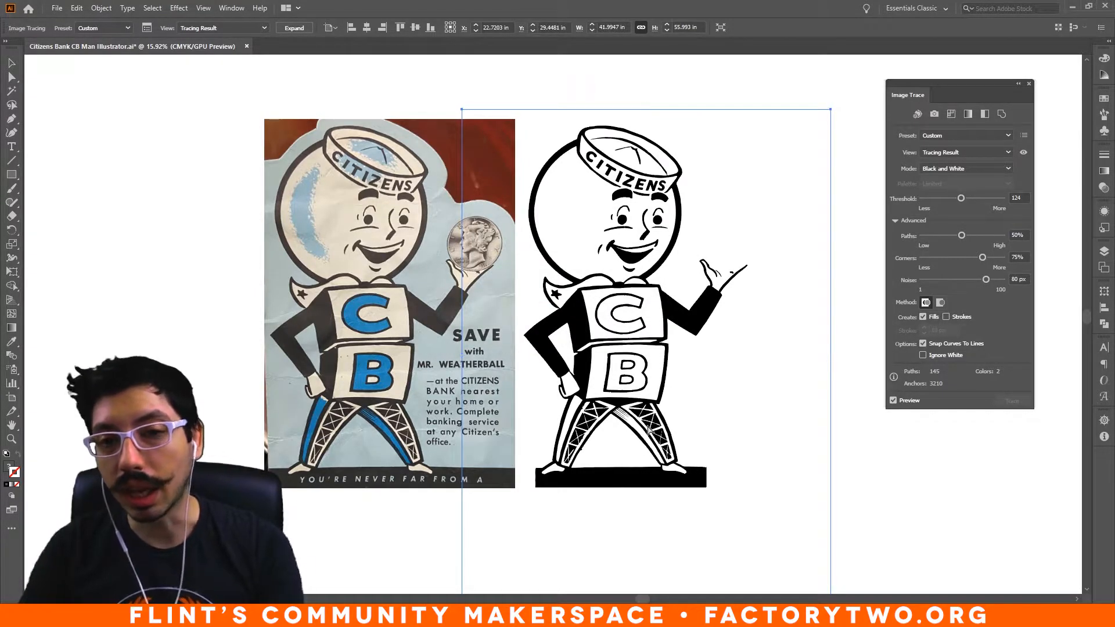
scroll(649, 431, up, 3)
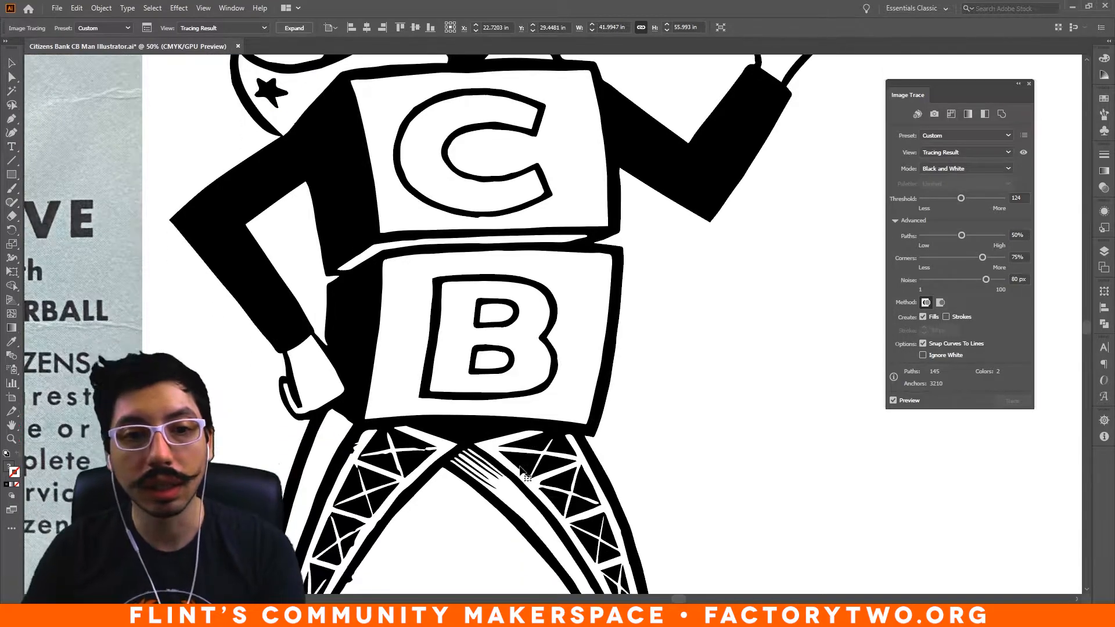
scroll(521, 468, down, 4)
scroll(520, 469, up, 5)
scroll(520, 468, down, 8)
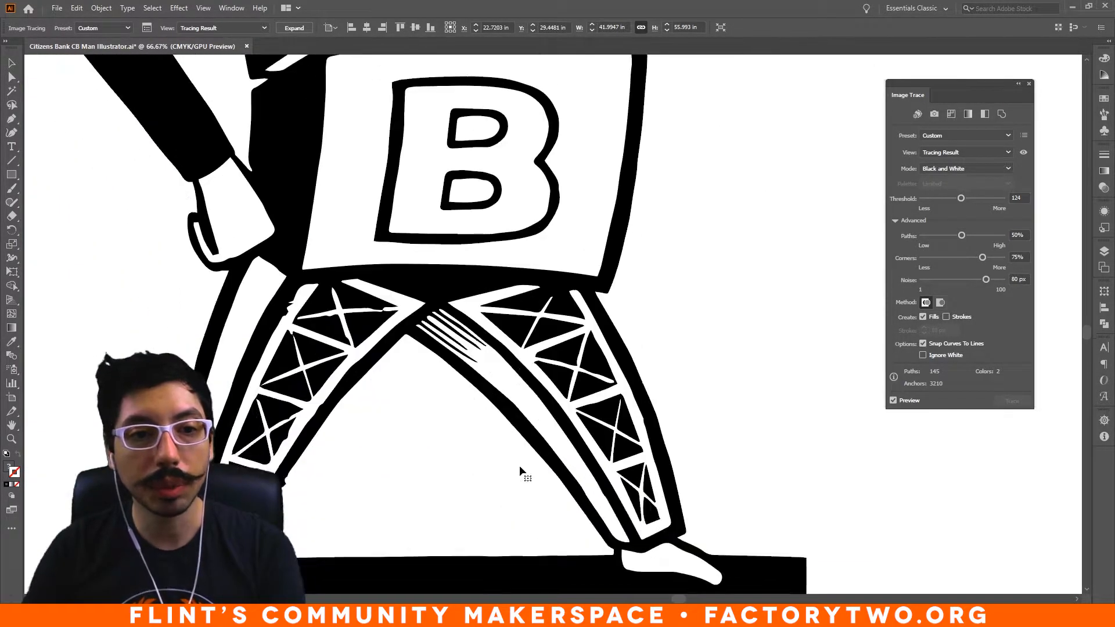
scroll(521, 470, down, 3)
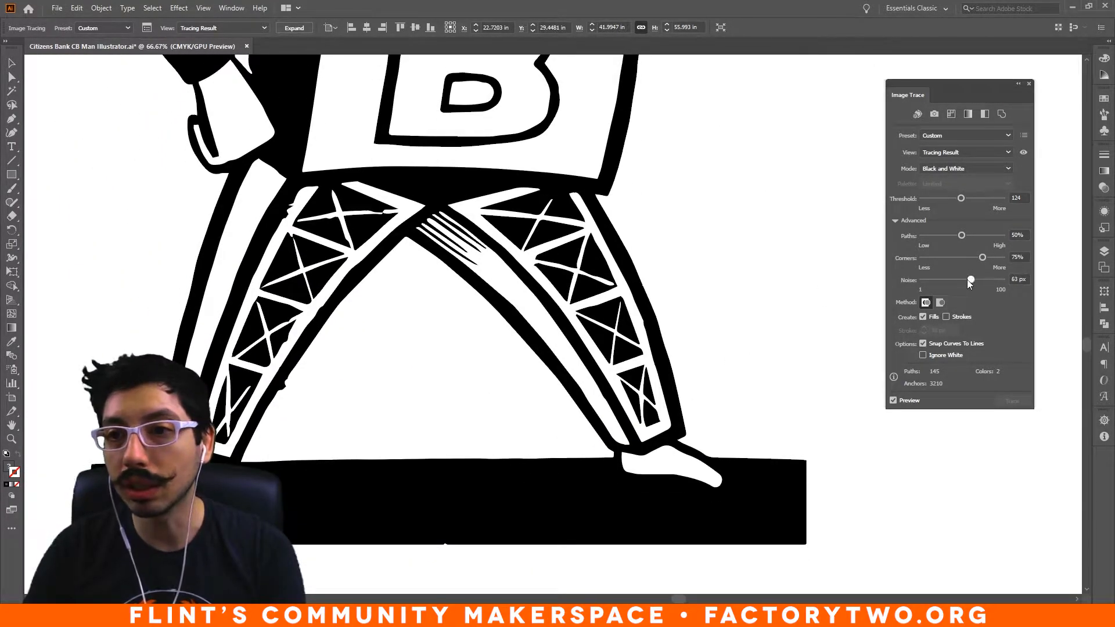
drag(971, 280, 921, 280)
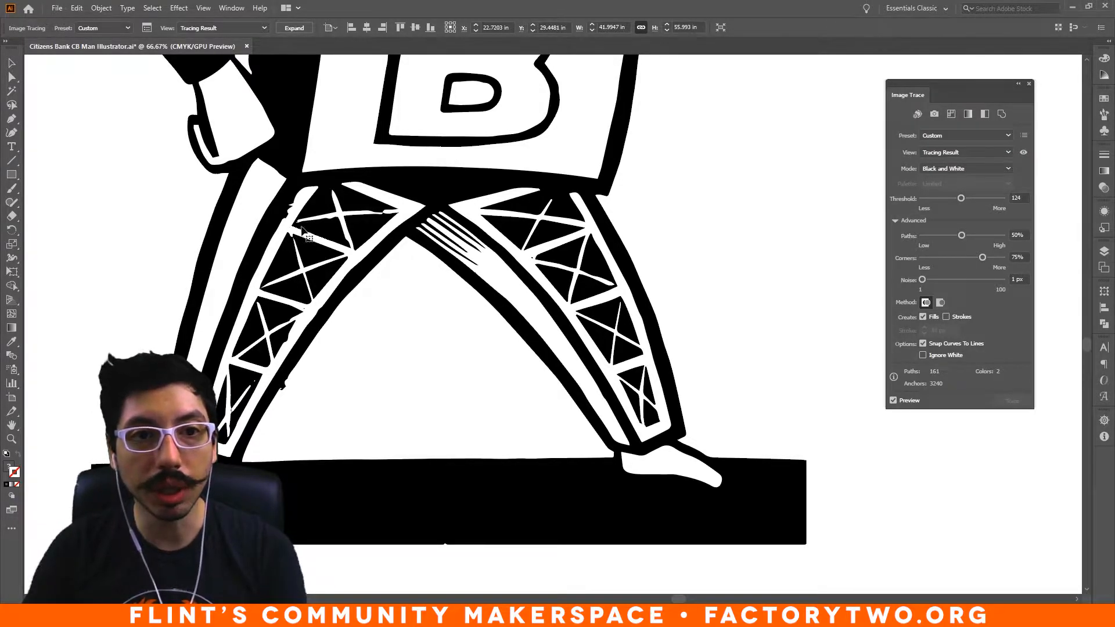
drag(923, 280, 980, 280)
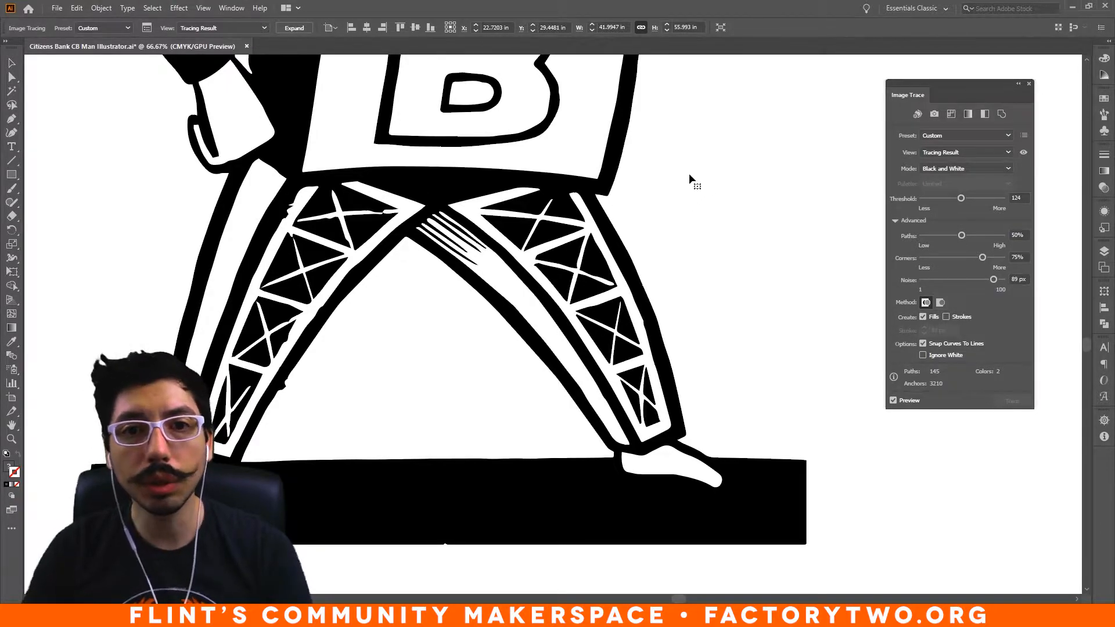
- Examine the traced figure's line quality on the cap lettering, face, chest letters and lattice legs
scroll(691, 180, up, 12)
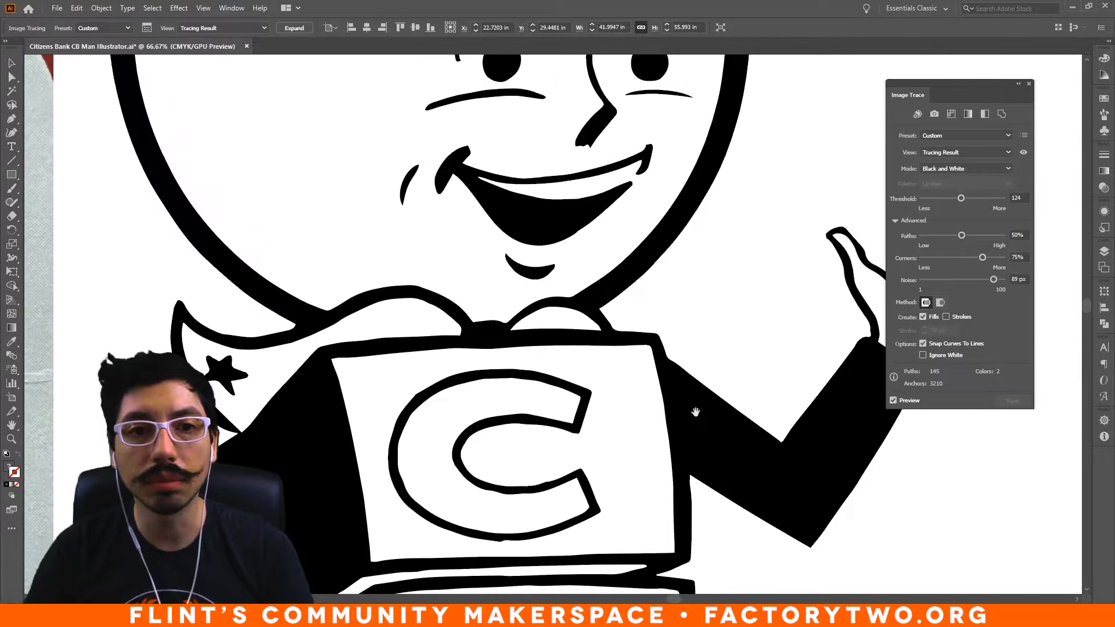
scroll(695, 412, up, 3)
scroll(545, 458, up, 5)
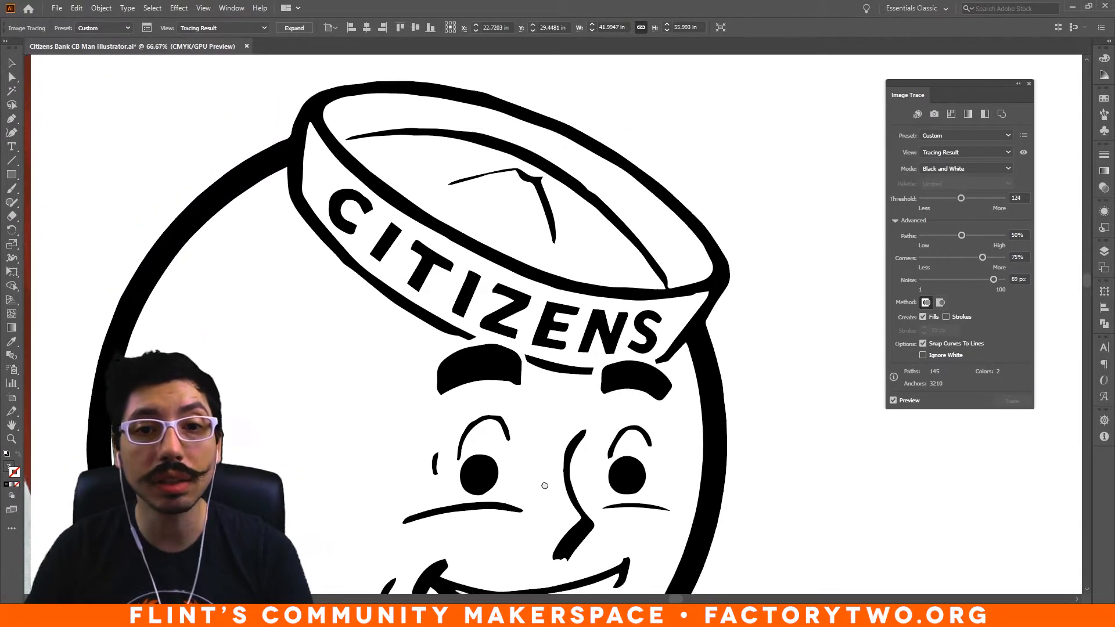
scroll(545, 486, down, 6)
drag(662, 433, 722, 236)
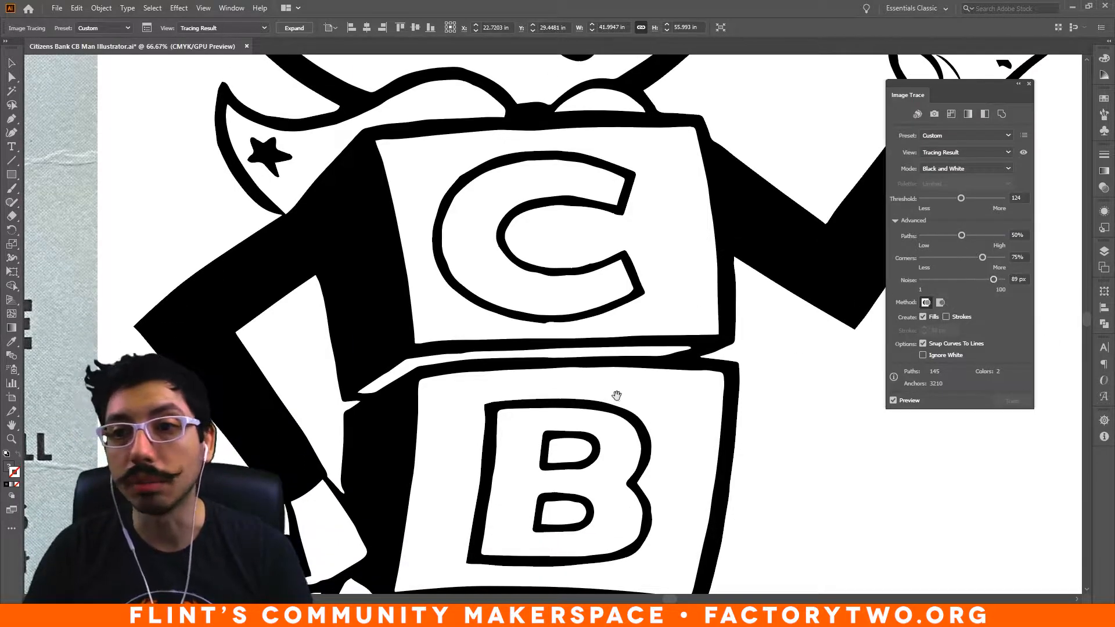
scroll(612, 381, down, 5)
scroll(701, 378, down, 3)
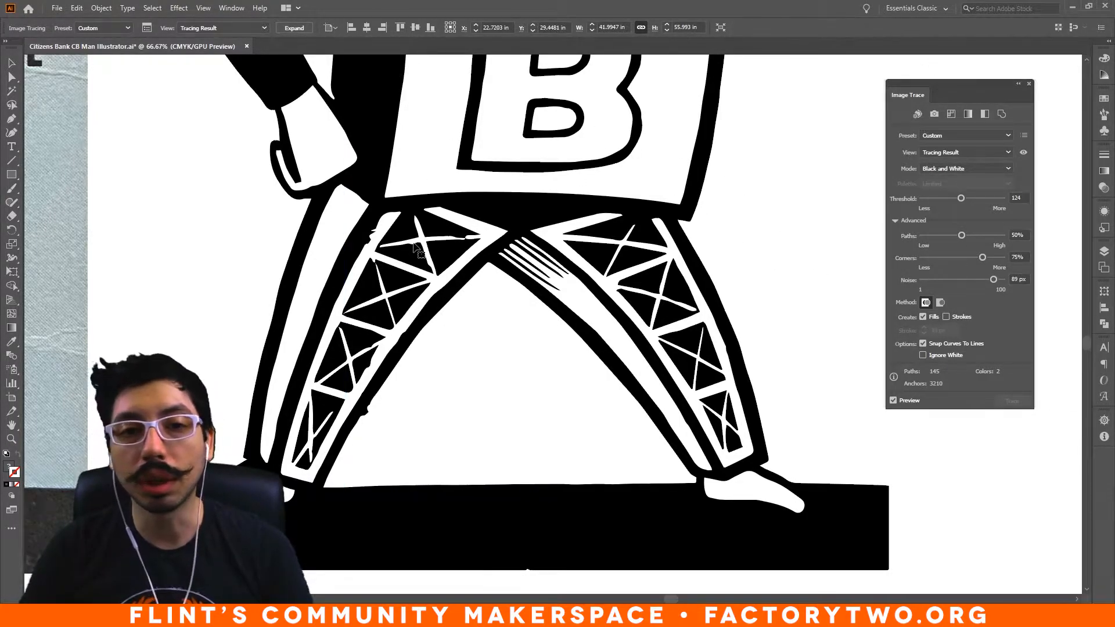
drag(454, 242, 469, 263)
key(ctrl+equal)
key(ctrl+equal)
key(ctrl+equal)
key(ctrl+equal)
key(ctrl+equal)
key(ctrl+equal)
key(ctrl+equal)
key(ctrl+equal)
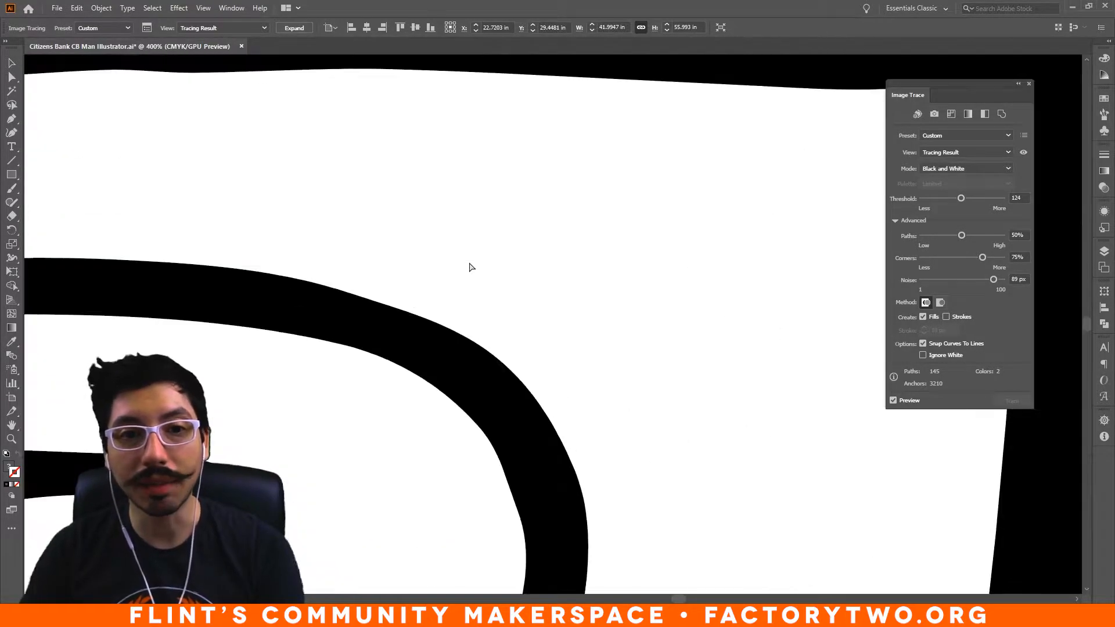
key(ctrl+minus)
key(ctrl+minus)
key(ctrl+minus)
key(ctrl+minus)
key(ctrl+minus)
key(ctrl+minus)
key(ctrl+minus)
key(ctrl+minus)
key(ctrl+minus)
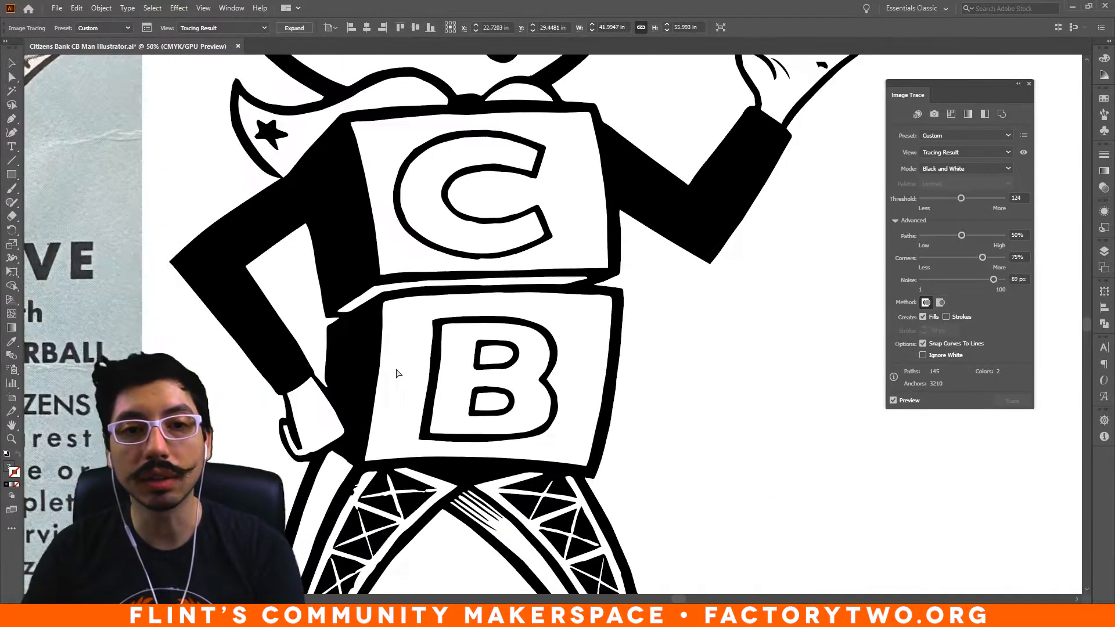
drag(550, 281, 569, 293)
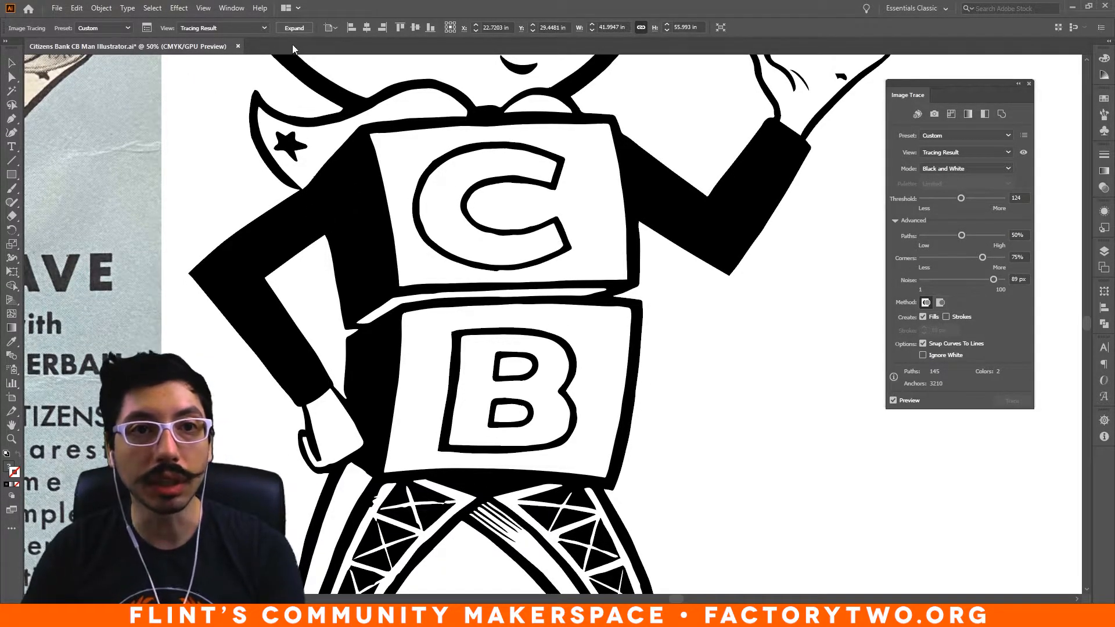
- Expand the mascot trace into editable vector paths and check them in Outline view before returning to the normal preview
click(294, 28)
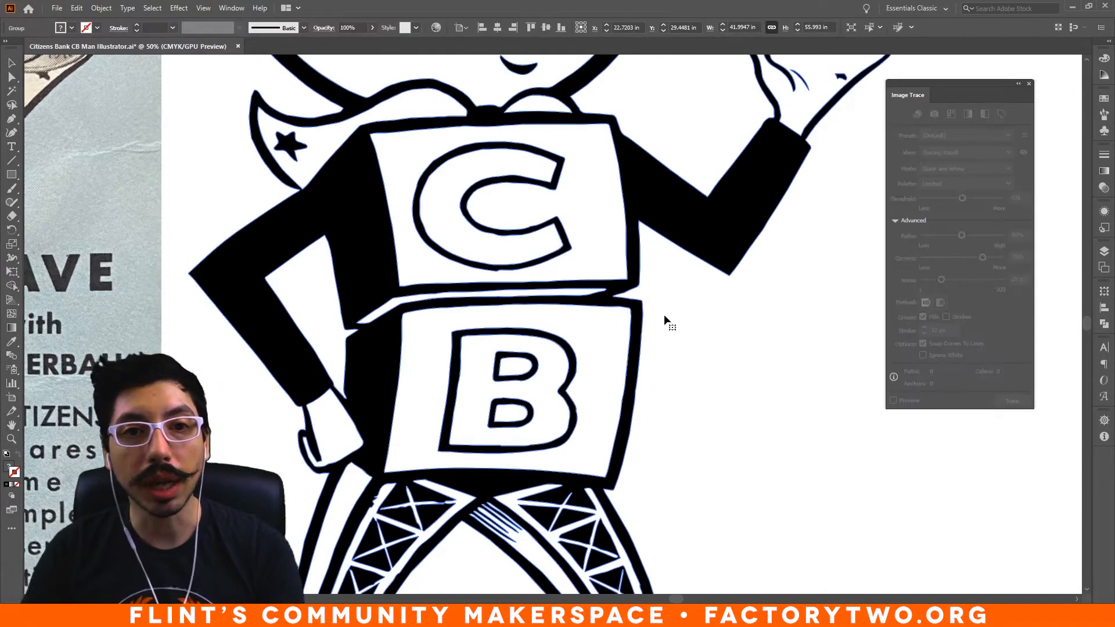
key(ctrl+y)
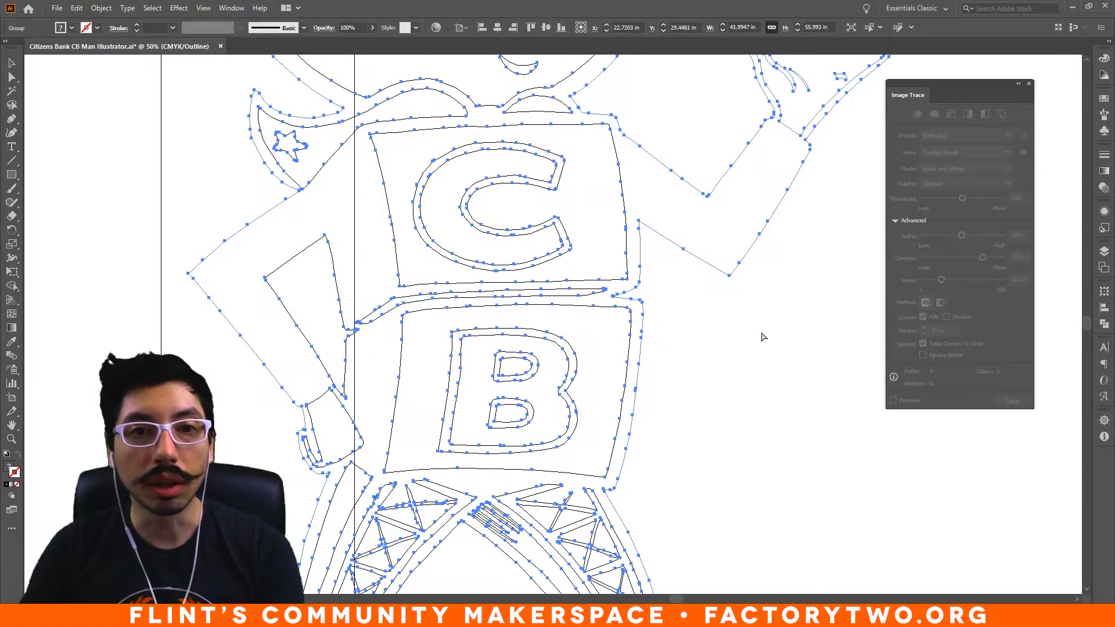
key(ctrl+y)
- Select the white shape between the mascot's legs with the Direct Selection tool
click(9, 78)
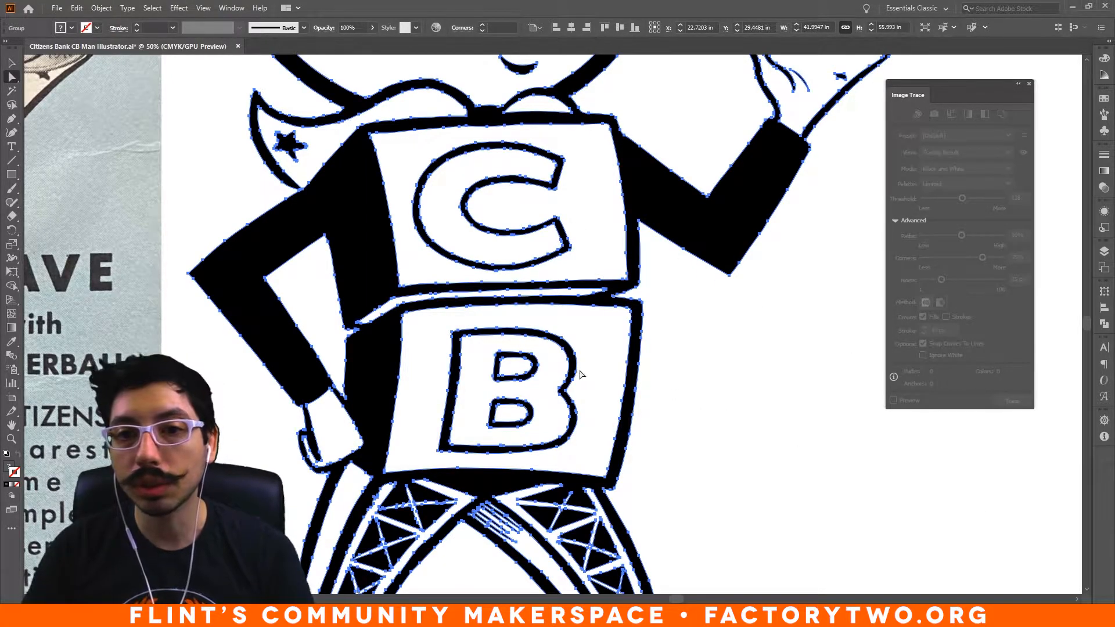
drag(411, 191, 414, 342)
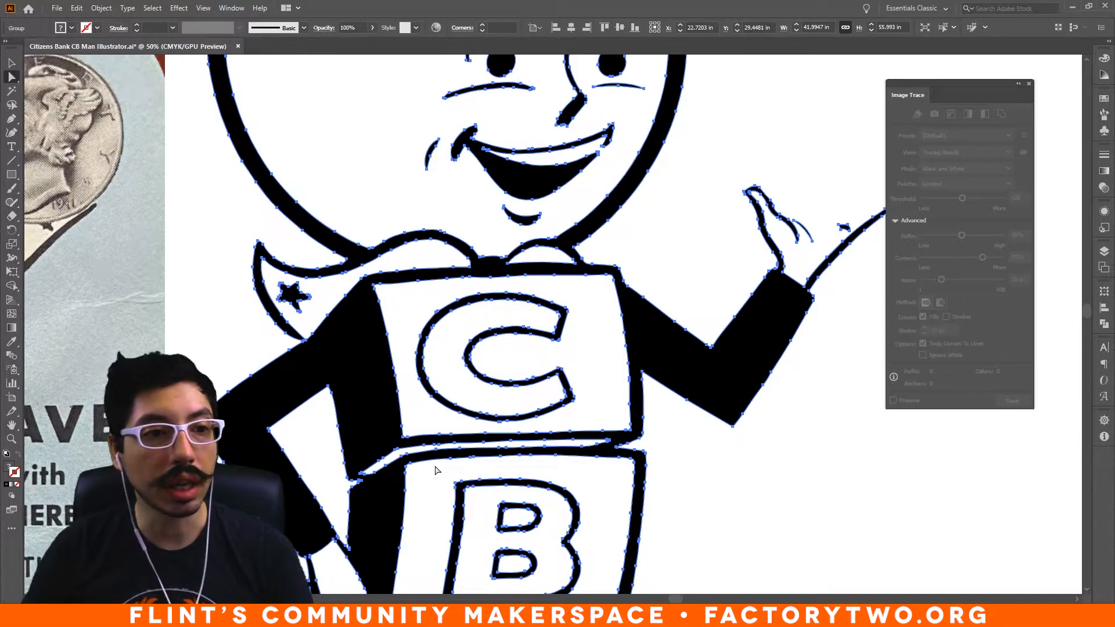
click(268, 459)
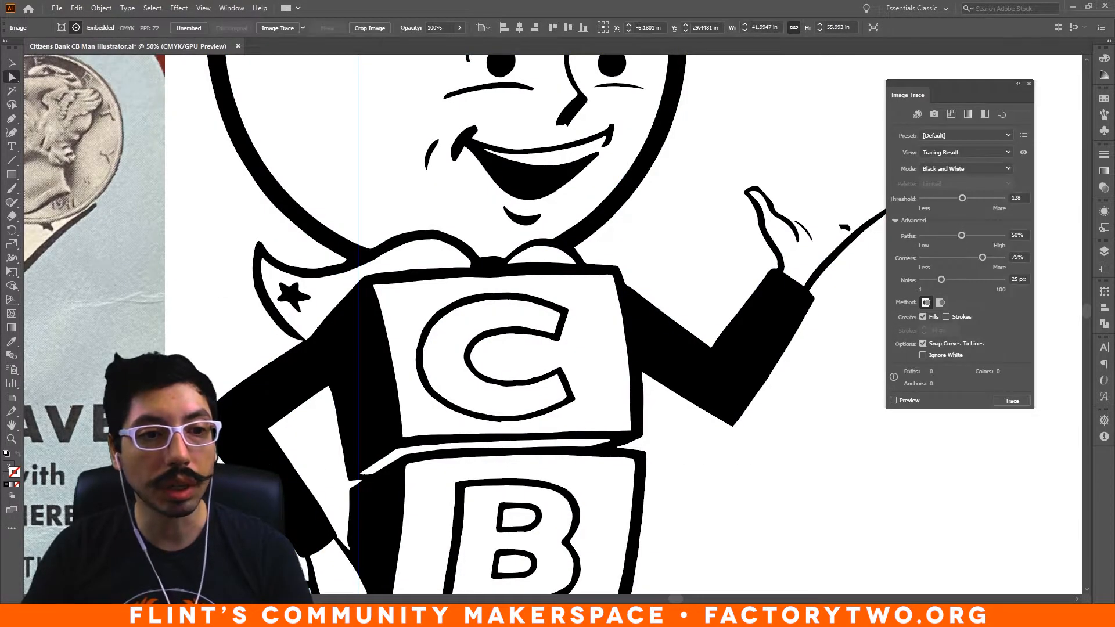
click(375, 429)
drag(400, 539, 410, 250)
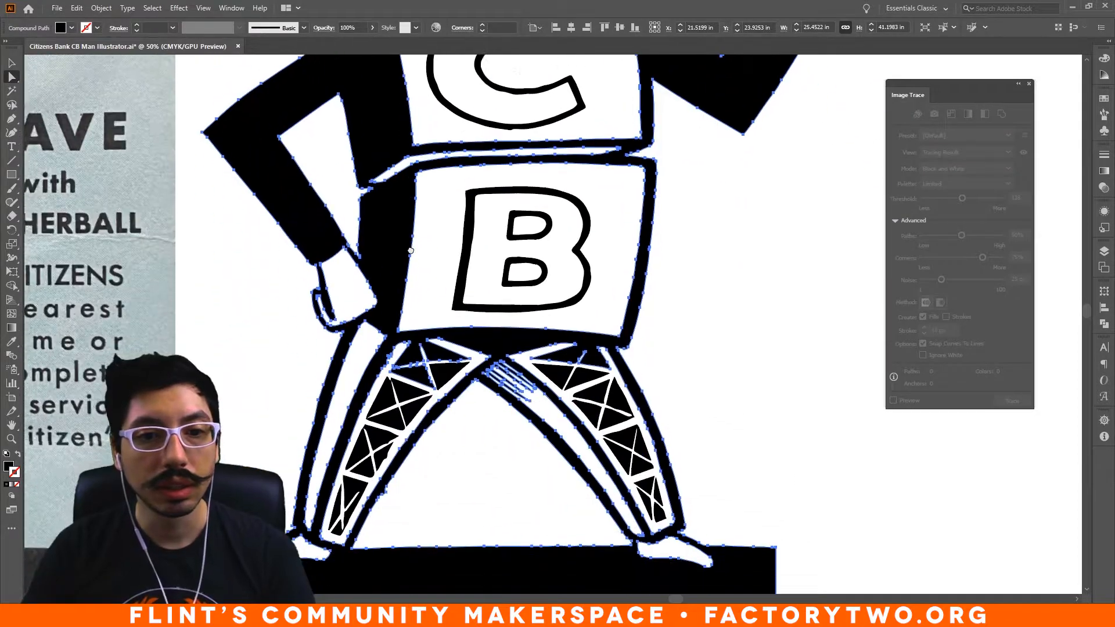
click(441, 464)
key(ctrl+equal)
key(ctrl+equal)
key(ctrl+minus)
key(ctrl+minus)
key(ctrl+equal)
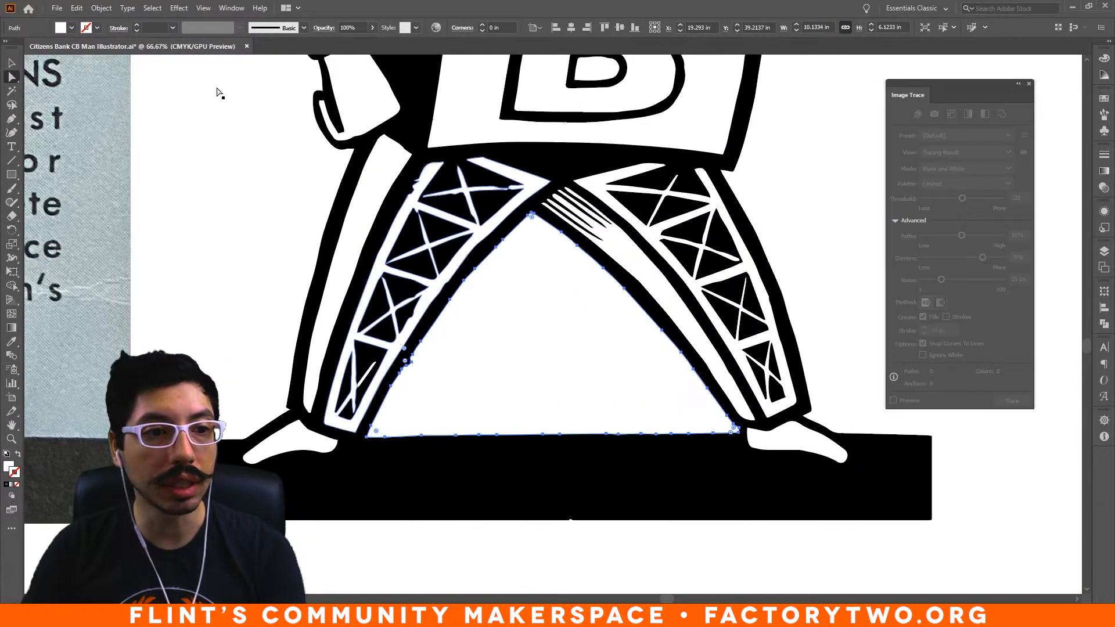
- Select all objects with the same fill and stroke as the white shape, and clear the selection
click(145, 9)
mouse_move(217, 117)
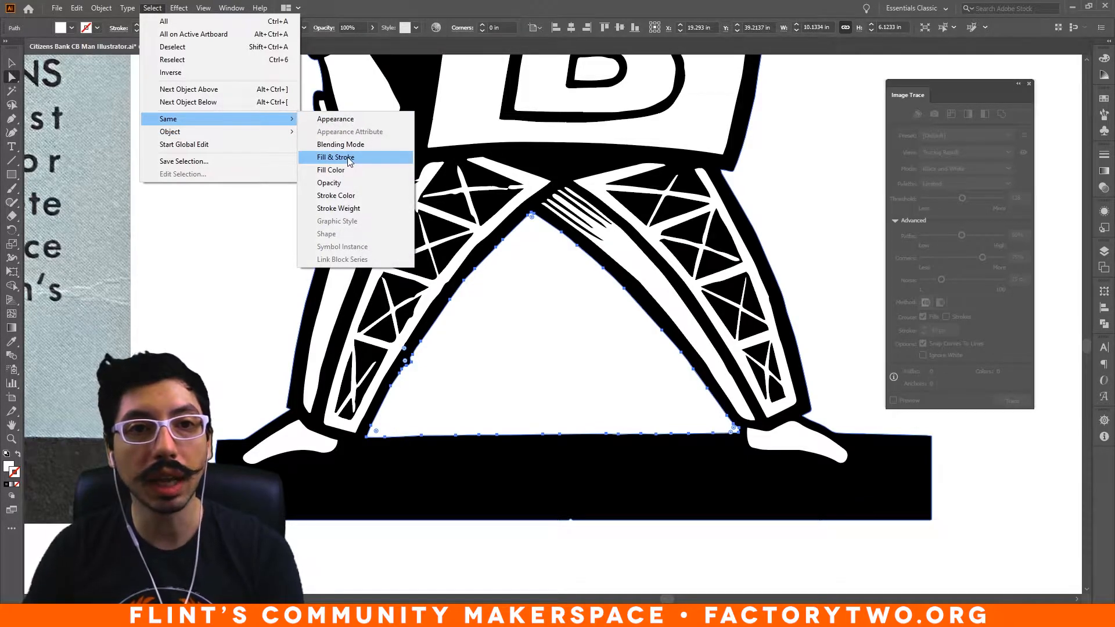
click(349, 161)
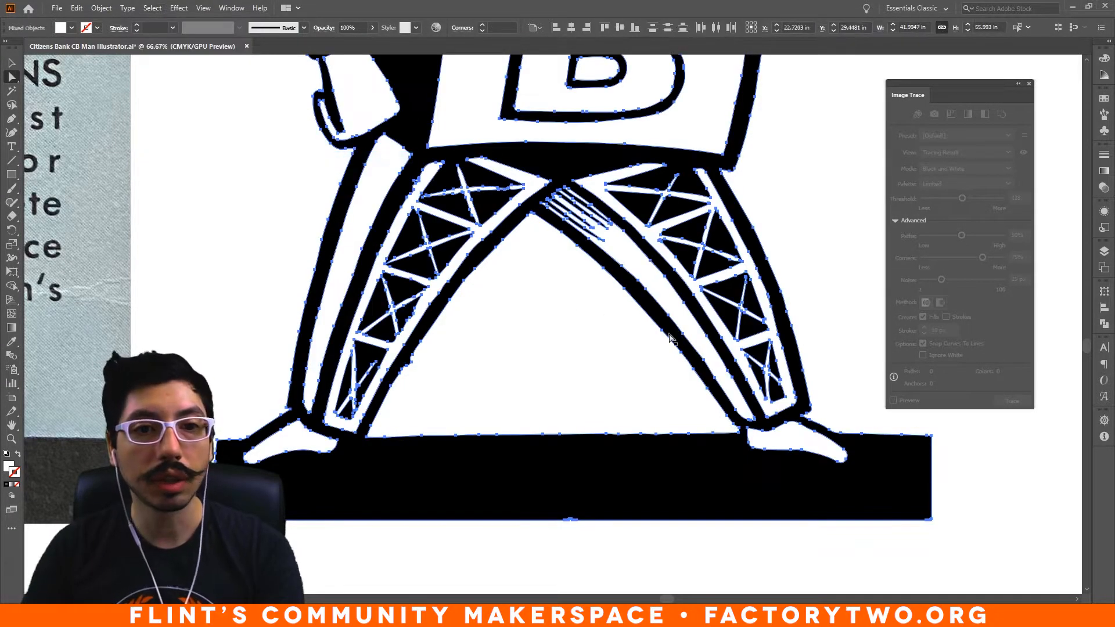
click(627, 590)
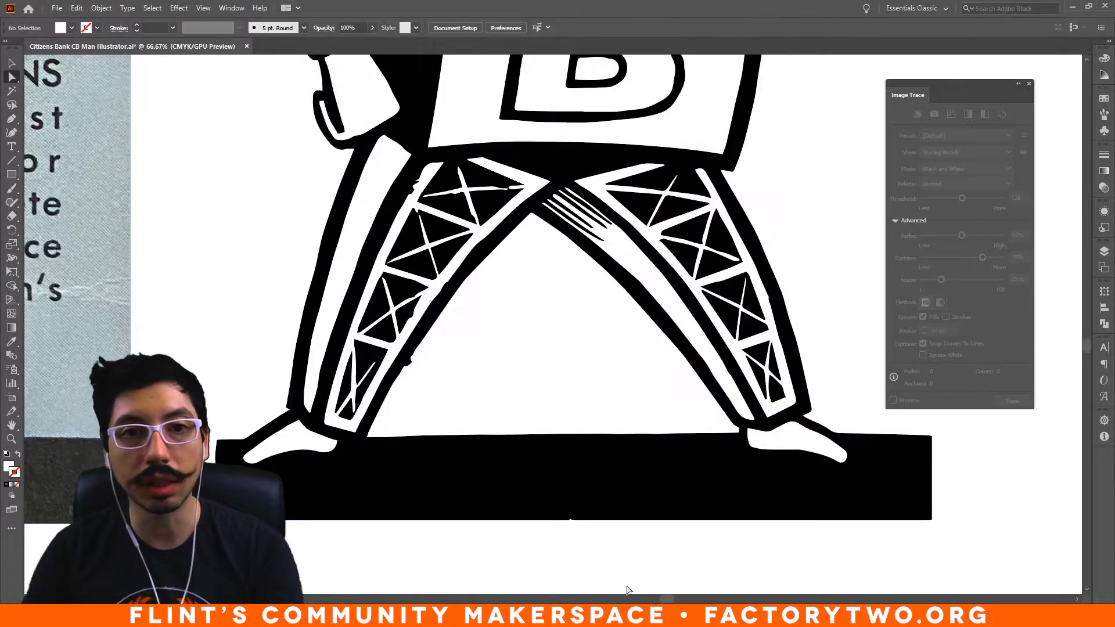
- Remove the bump on the lower inner edge of the left leg with the Delete Anchor Point tool
scroll(503, 402, up, 2)
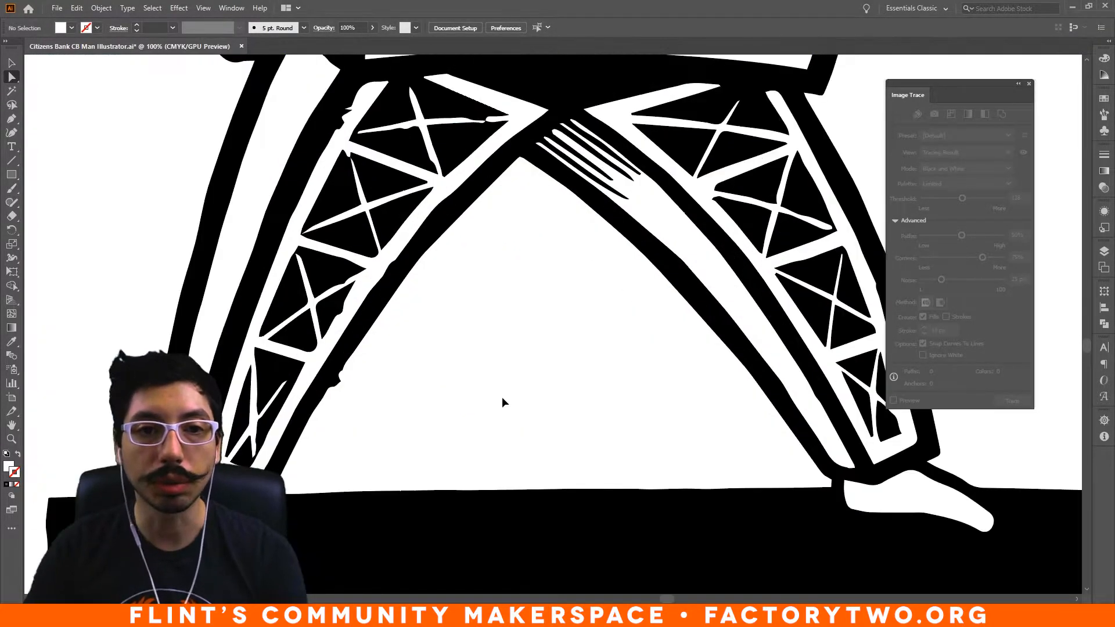
click(345, 337)
drag(17, 120, 49, 155)
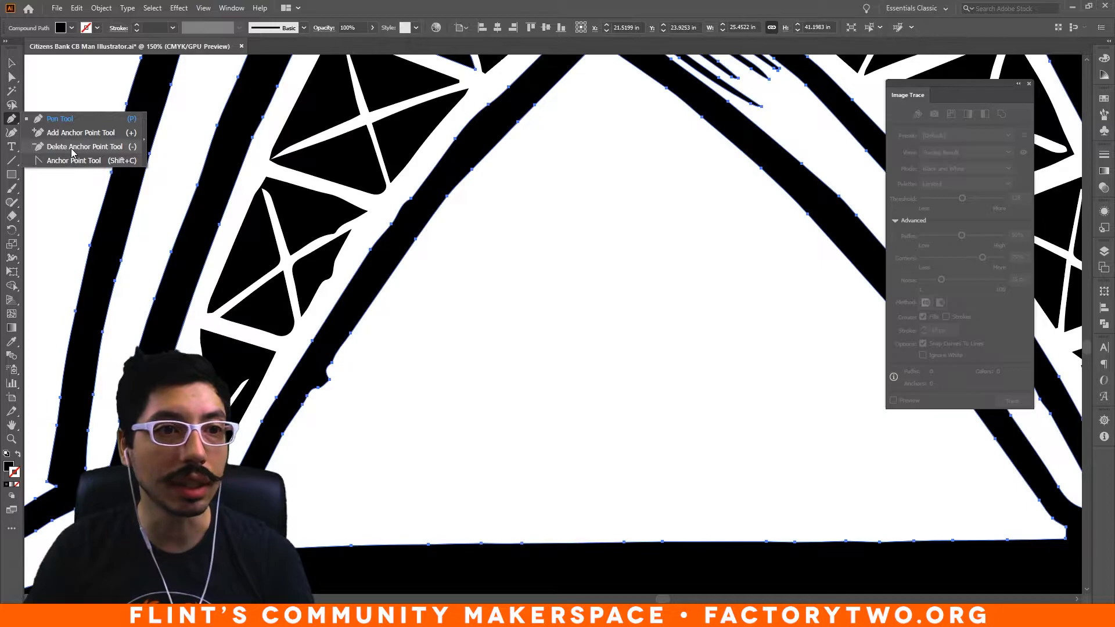
drag(72, 153, 72, 153)
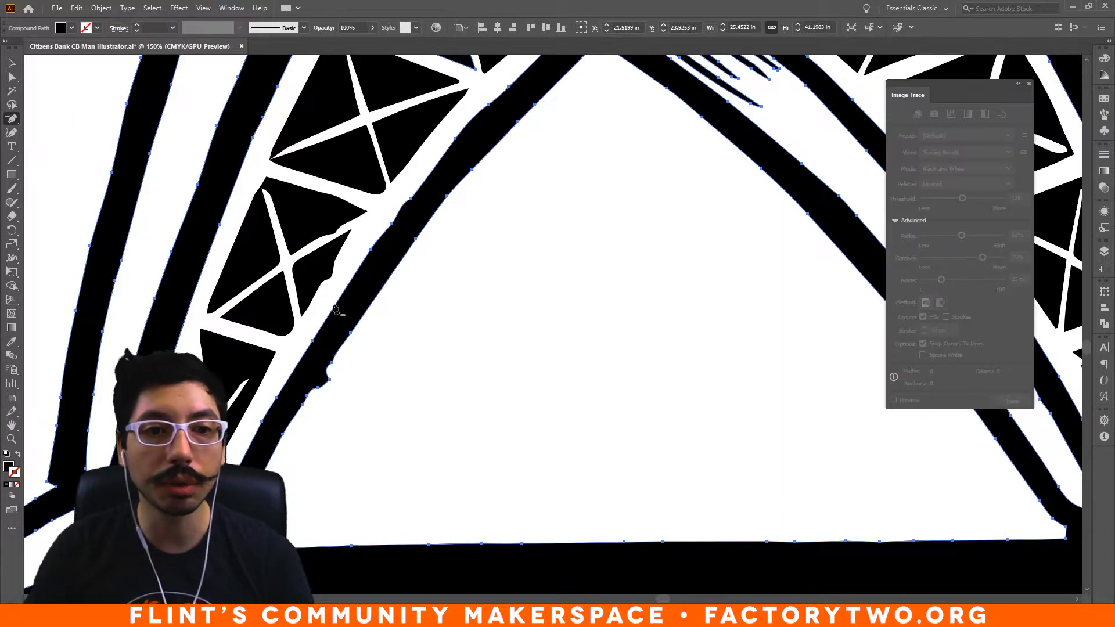
click(332, 380)
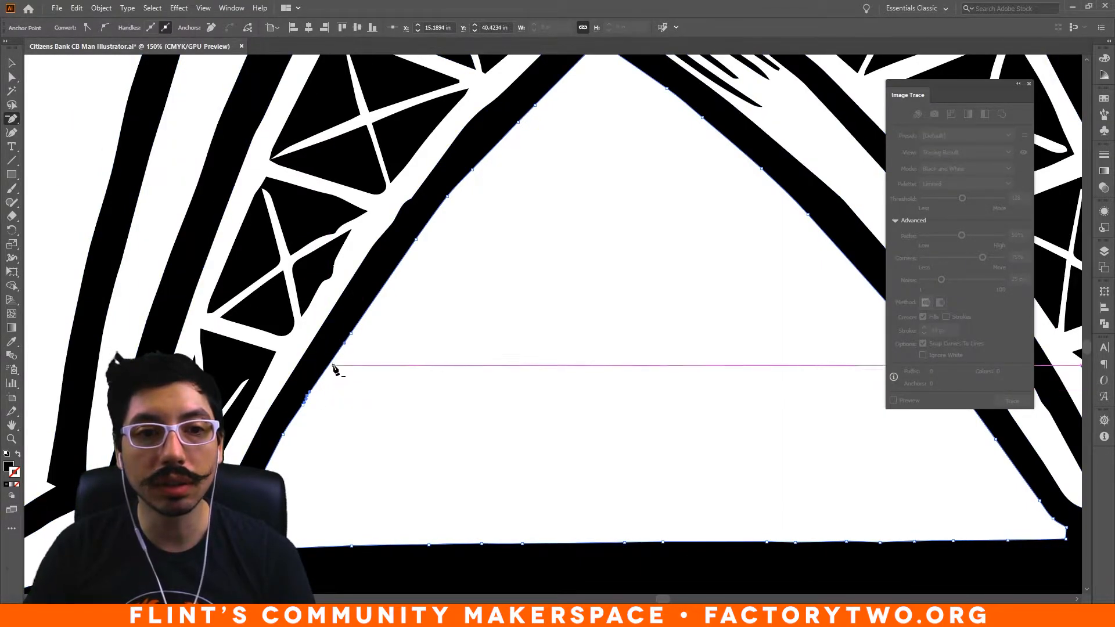
- Delete the stray anchor points that roughen the inner and upper outer edges of the left leg's white lattice outline
drag(442, 280, 248, 390)
click(219, 310)
click(211, 315)
drag(362, 148, 449, 263)
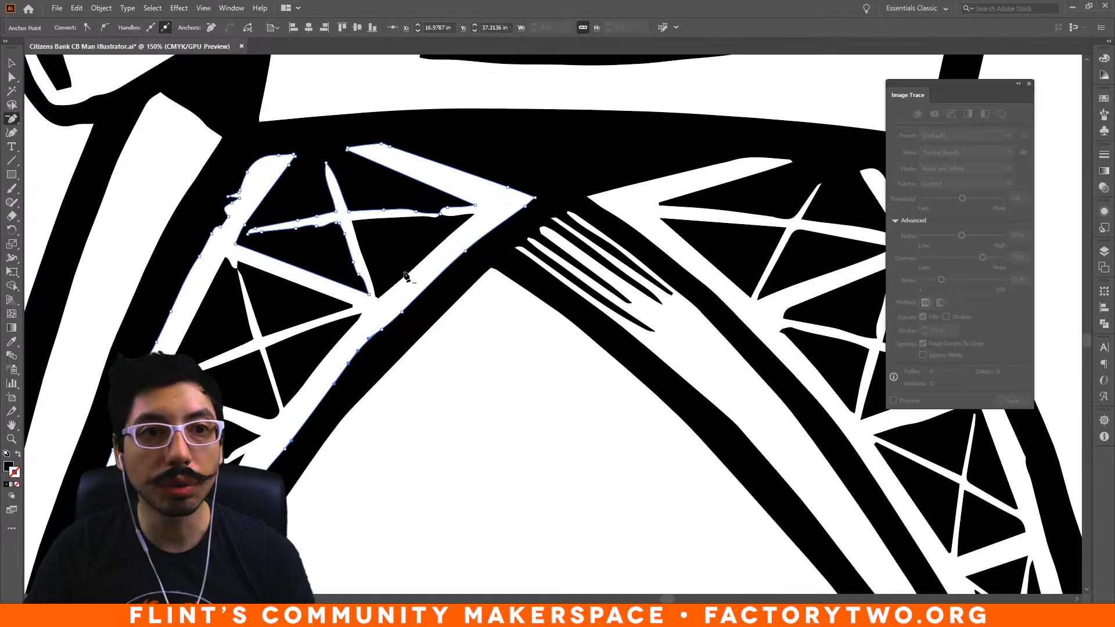
click(233, 197)
click(233, 206)
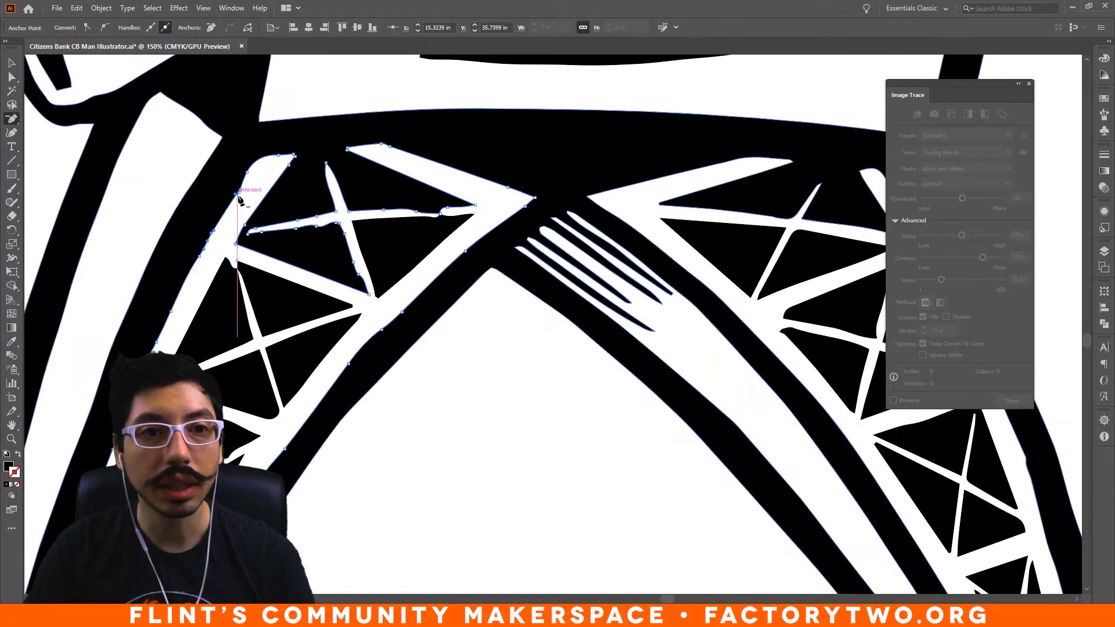
click(240, 190)
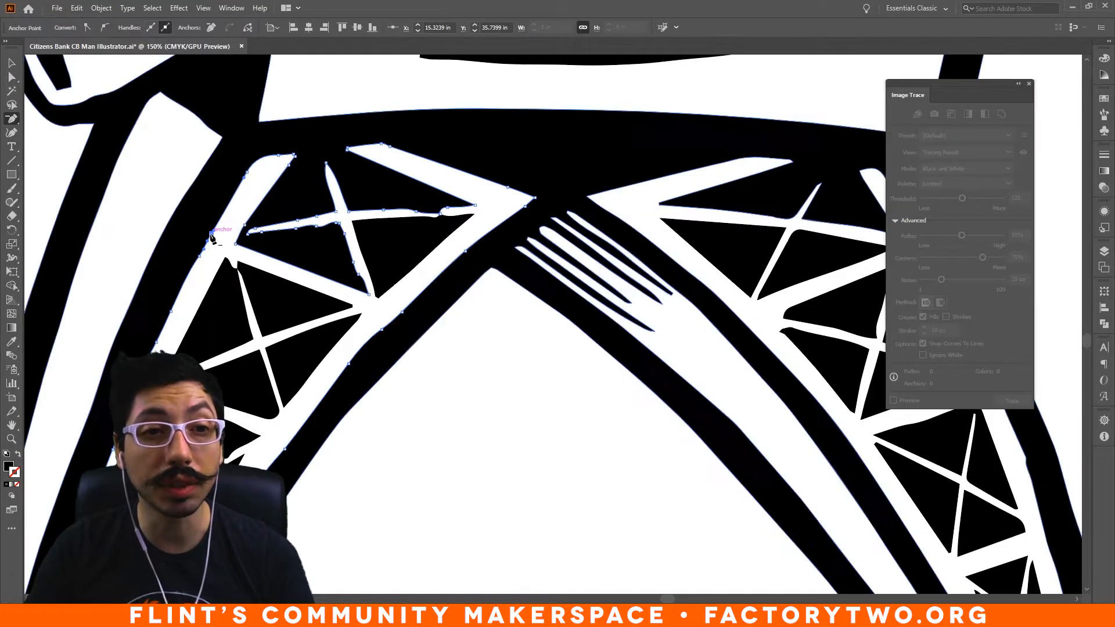
click(212, 232)
- Delete the excess anchor points on the jagged black triangle beside the inner edge of the left leg's lattice
drag(209, 335, 334, 165)
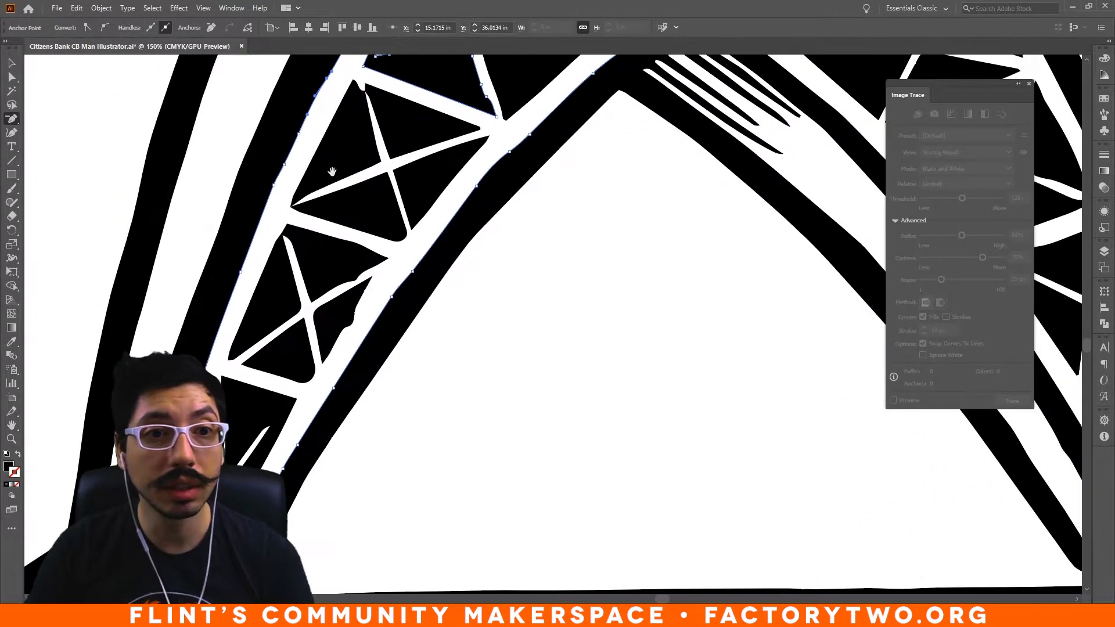
ctrl+click(359, 312)
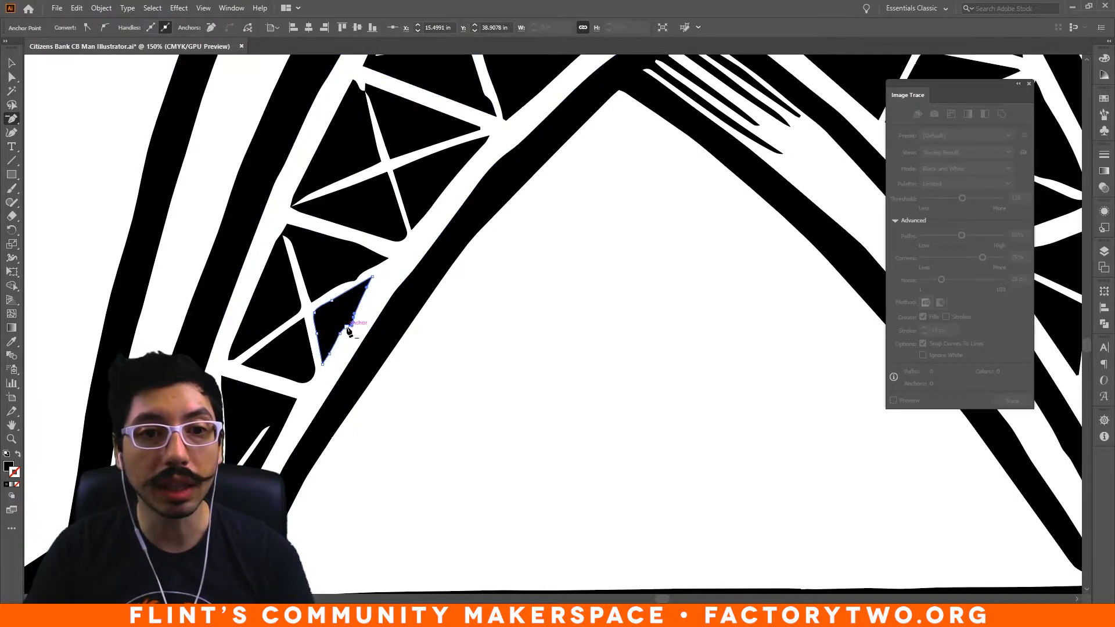
drag(356, 324, 355, 323)
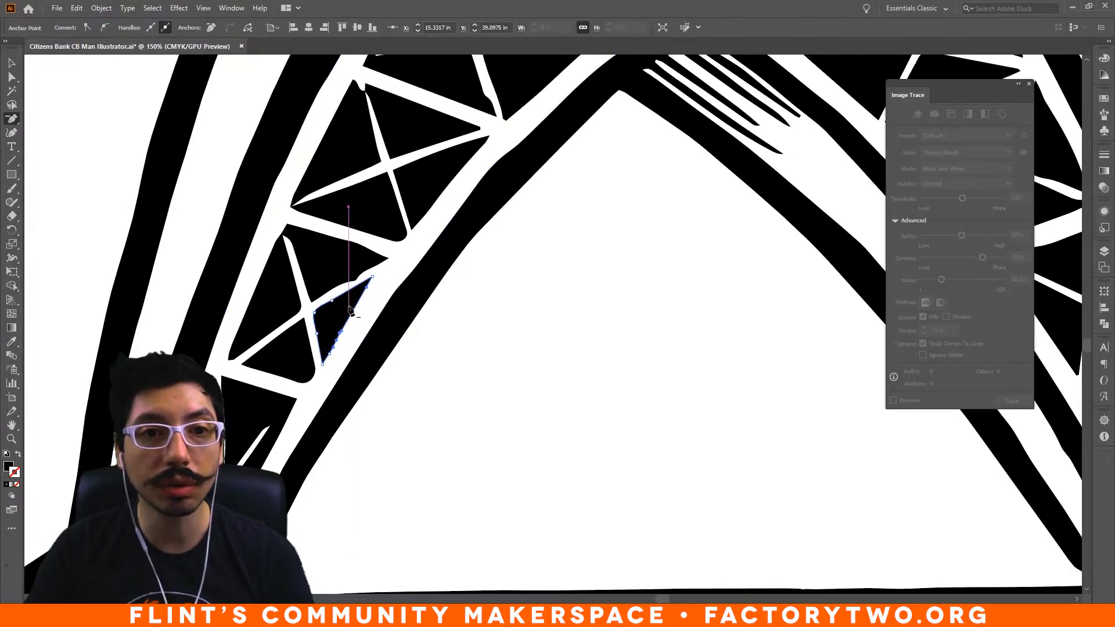
click(355, 281)
- Clean up the top corner of the black triangle in the left leg's second lattice panel by deleting excess anchor points
drag(338, 253, 272, 382)
ctrl+click(307, 235)
ctrl+click(301, 227)
click(300, 221)
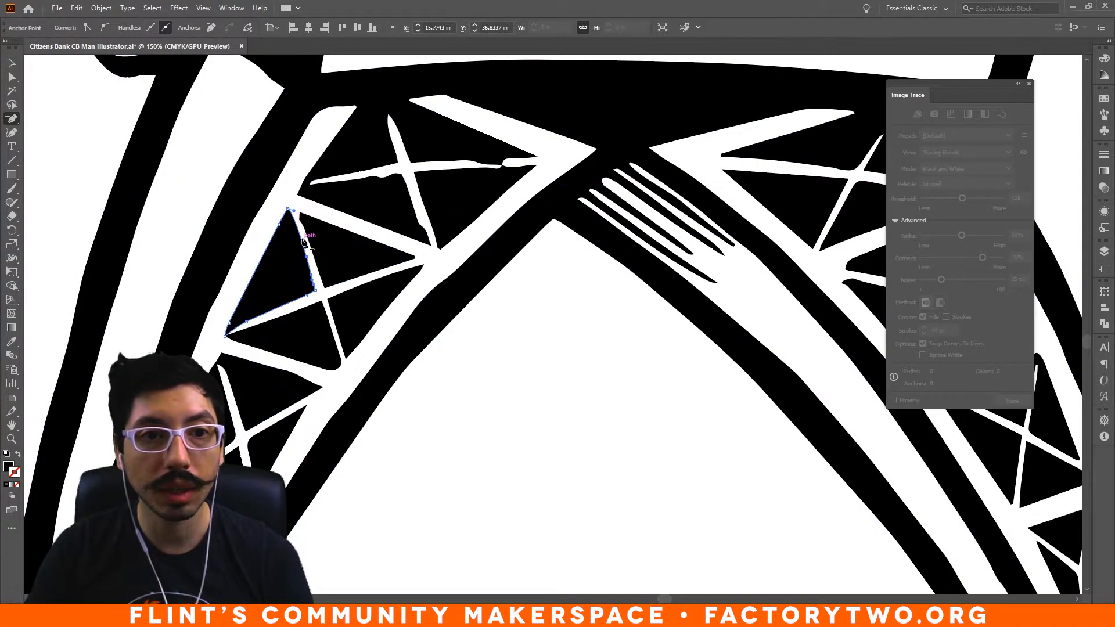
click(300, 219)
- Smooth the horizontal crossbar in the left leg's top lattice panel by deleting its uneven anchor points
drag(389, 208, 333, 254)
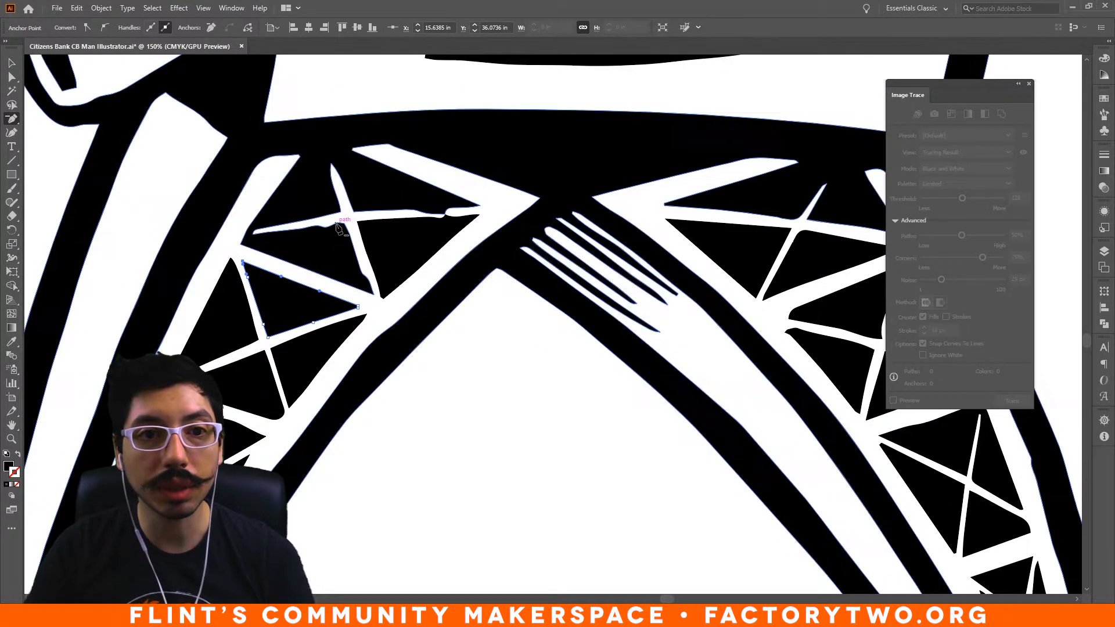
ctrl+click(318, 231)
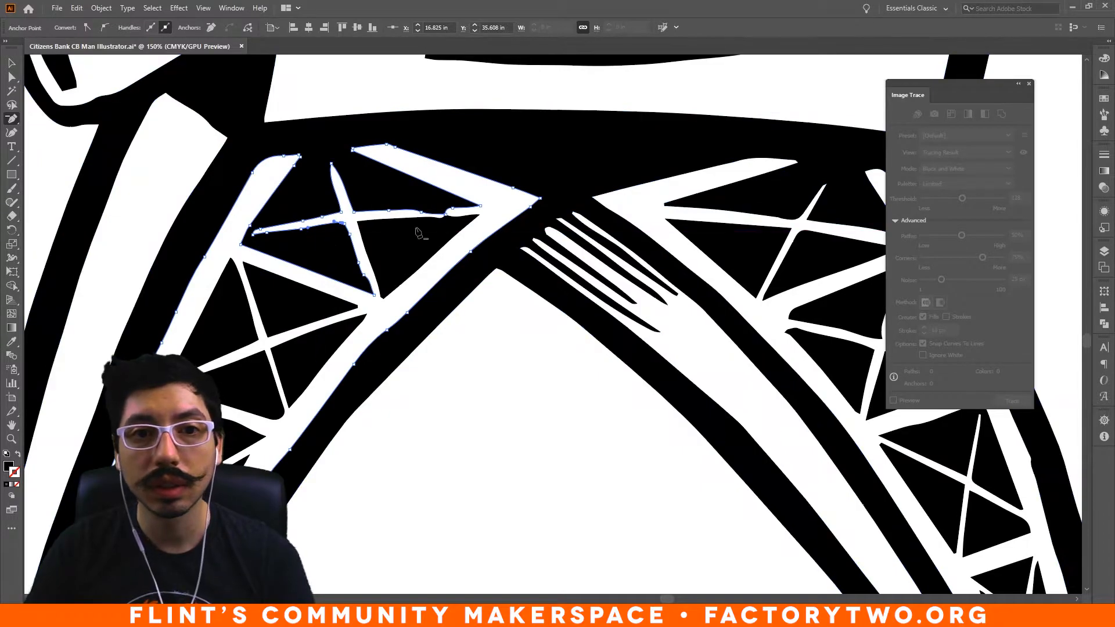
click(446, 216)
click(445, 214)
click(445, 215)
click(445, 217)
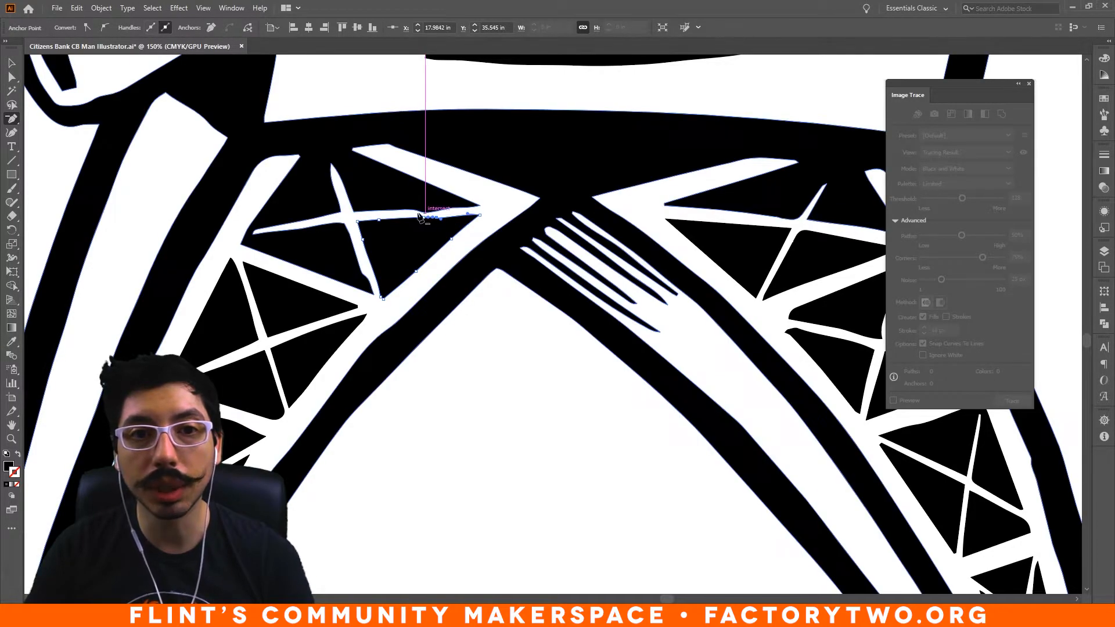
key(a)
click(428, 216)
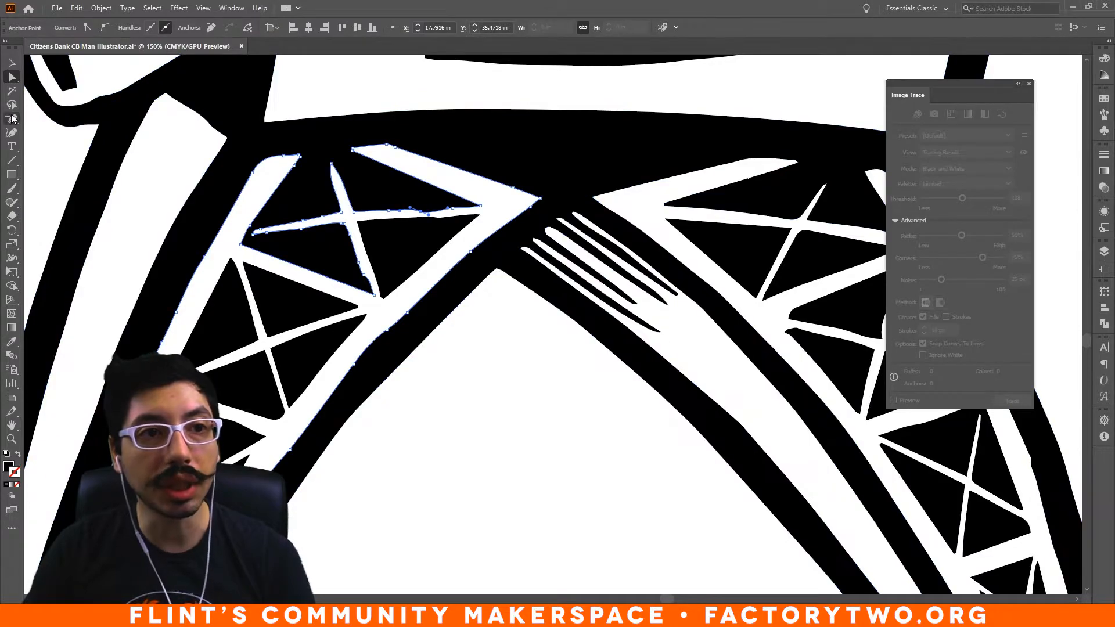
key(p)
click(423, 212)
- Delete the excess anchor points on the outer edge of the right leg's white lattice outline
drag(706, 357, 483, 330)
drag(627, 474, 551, 354)
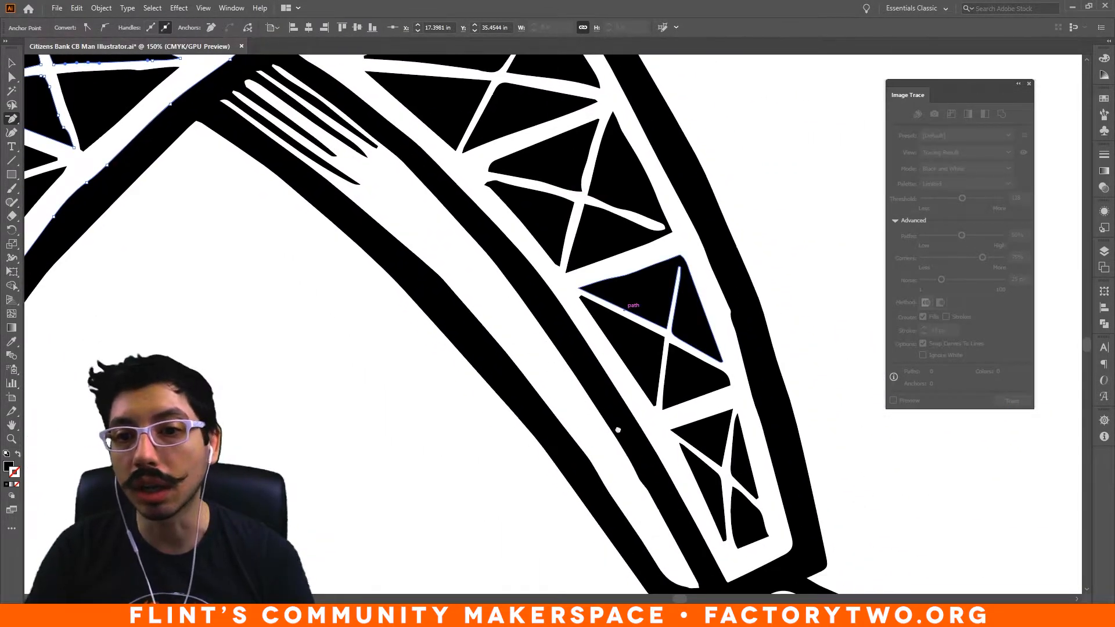
drag(625, 446, 556, 342)
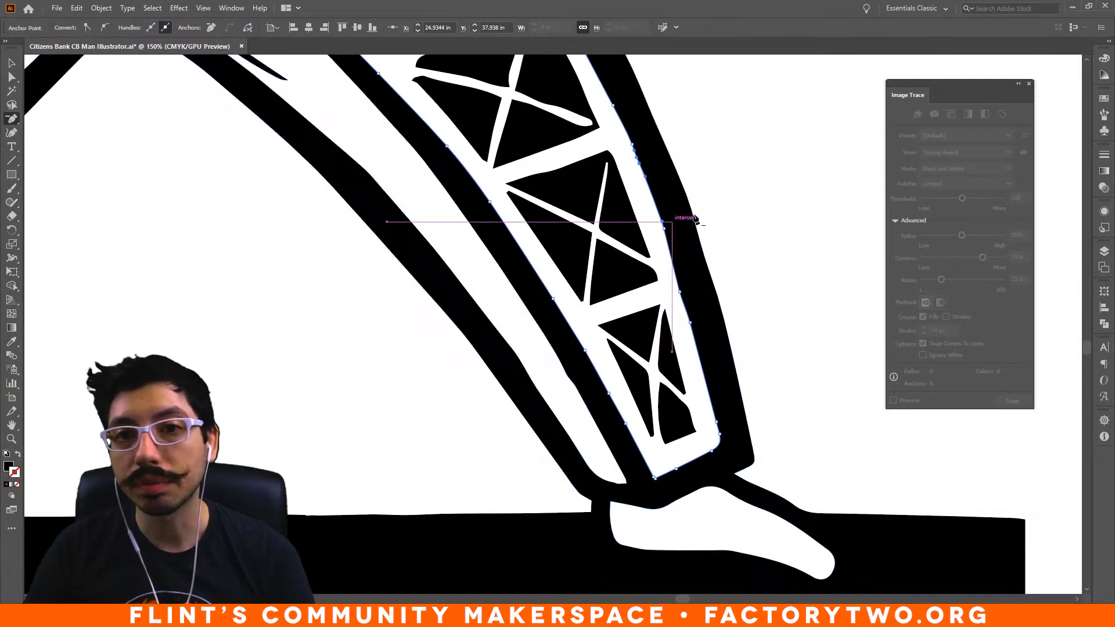
drag(717, 178, 737, 259)
- Delete the uneven anchor points along the bottom outer curve of the chest letter C
key(ctrl+minus)
key(ctrl+minus)
key(ctrl+minus)
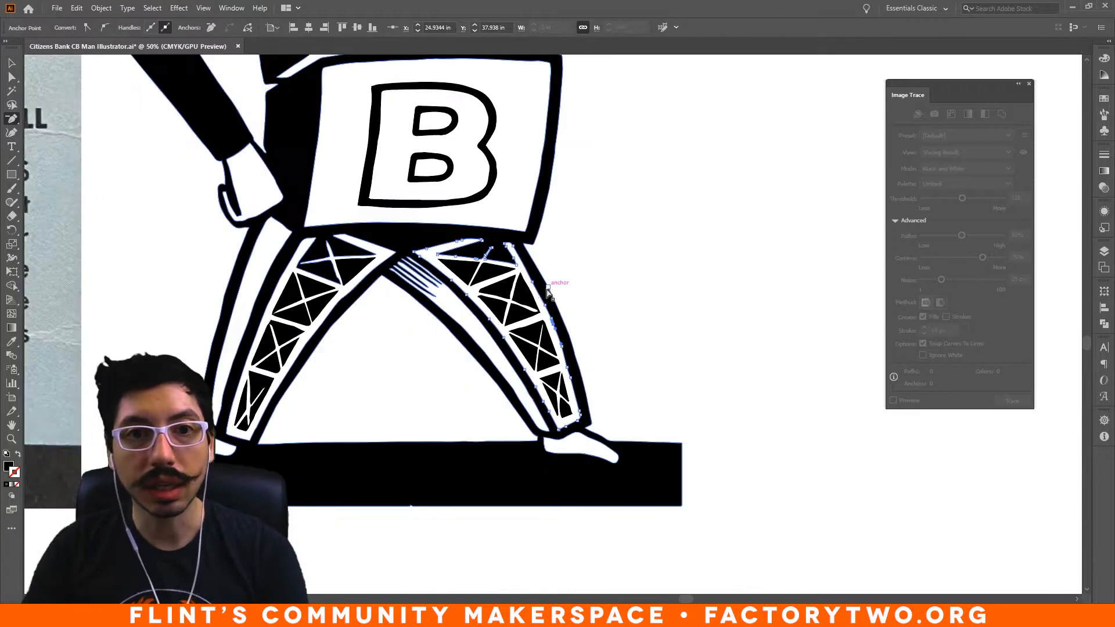
drag(597, 218, 588, 389)
drag(424, 246, 491, 308)
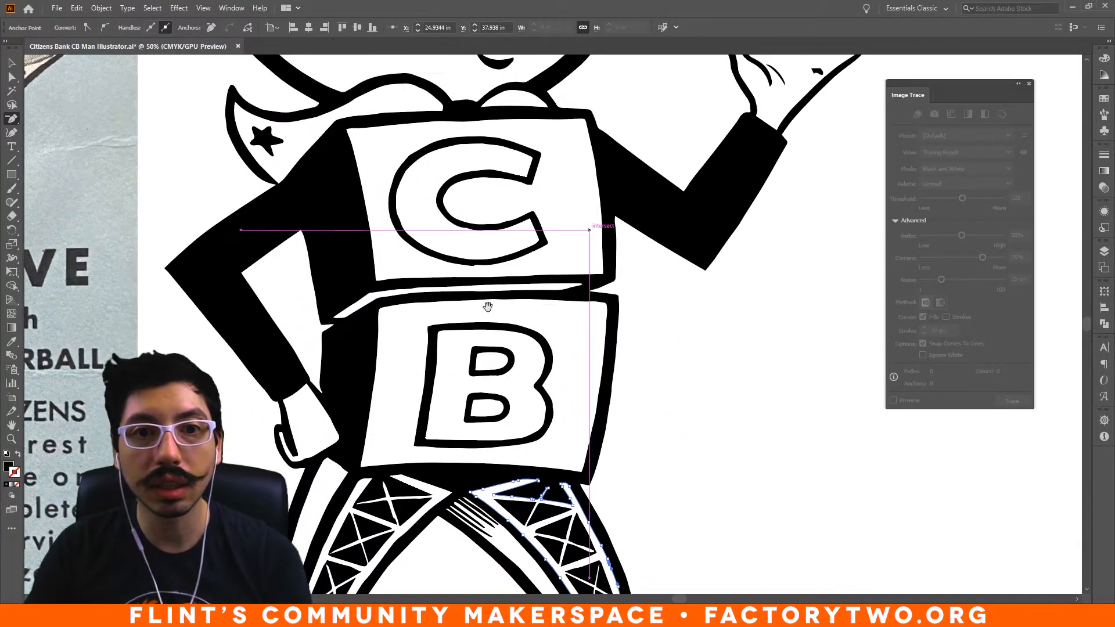
click(475, 267)
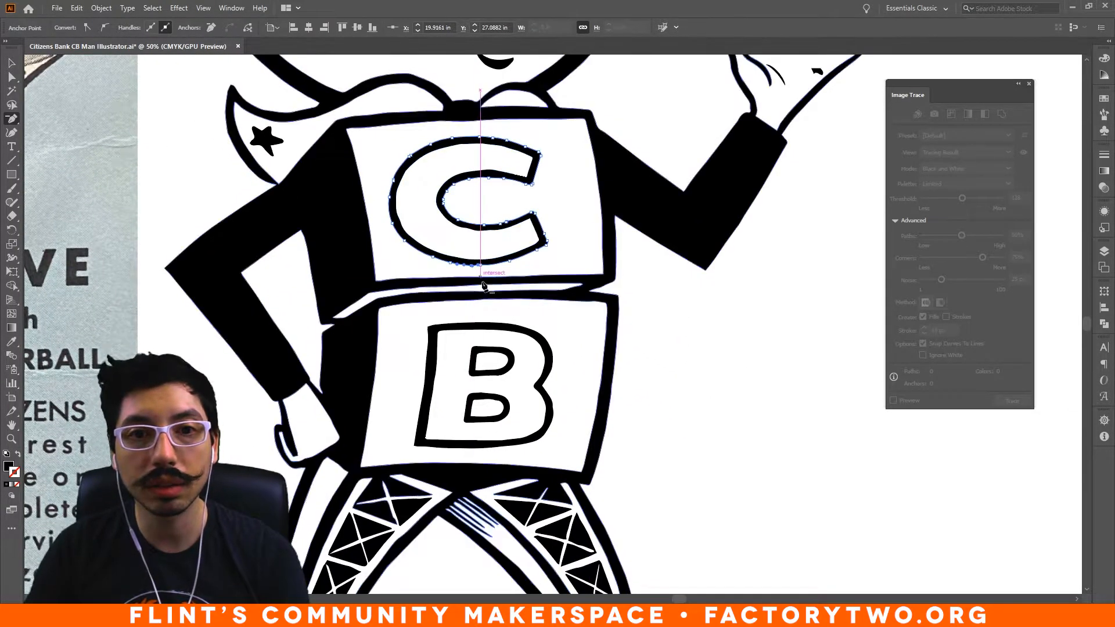
key(ctrl+plus)
key(ctrl+plus)
key(ctrl+plus)
key(ctrl+plus)
click(591, 324)
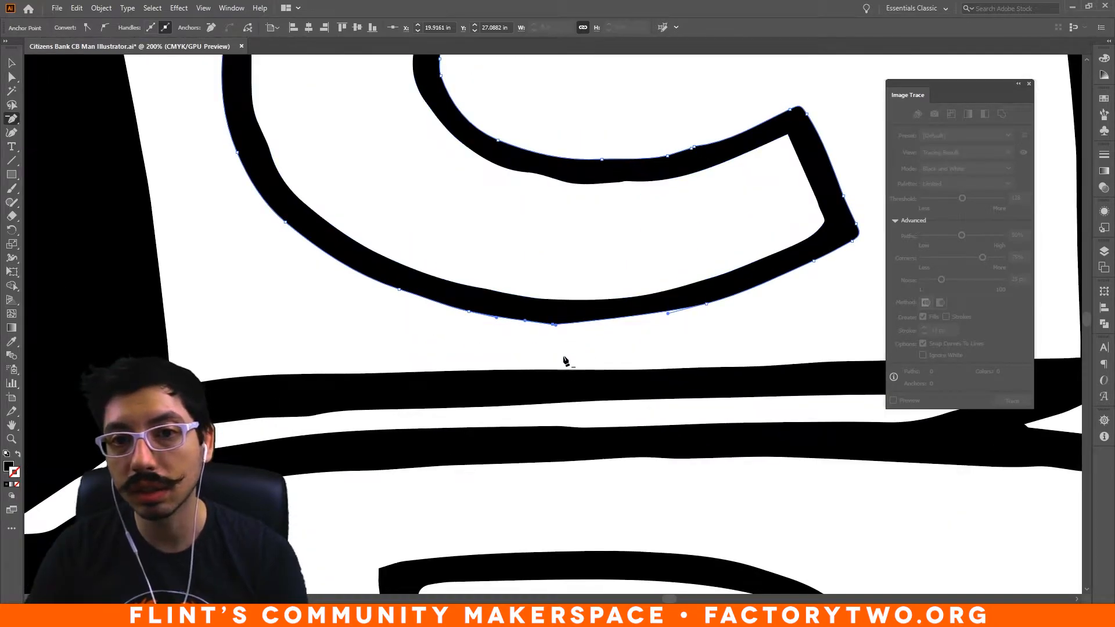
- Adjust the direction handle on the bottom outer curve of the letter C to round it, and clear the selection
click(18, 78)
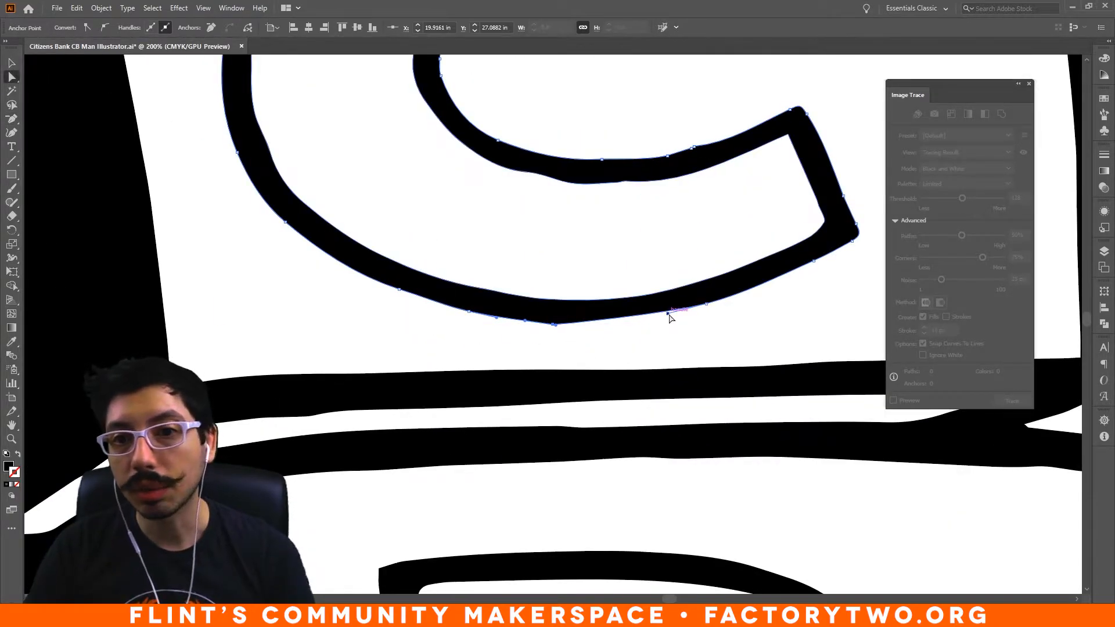
drag(667, 314, 645, 326)
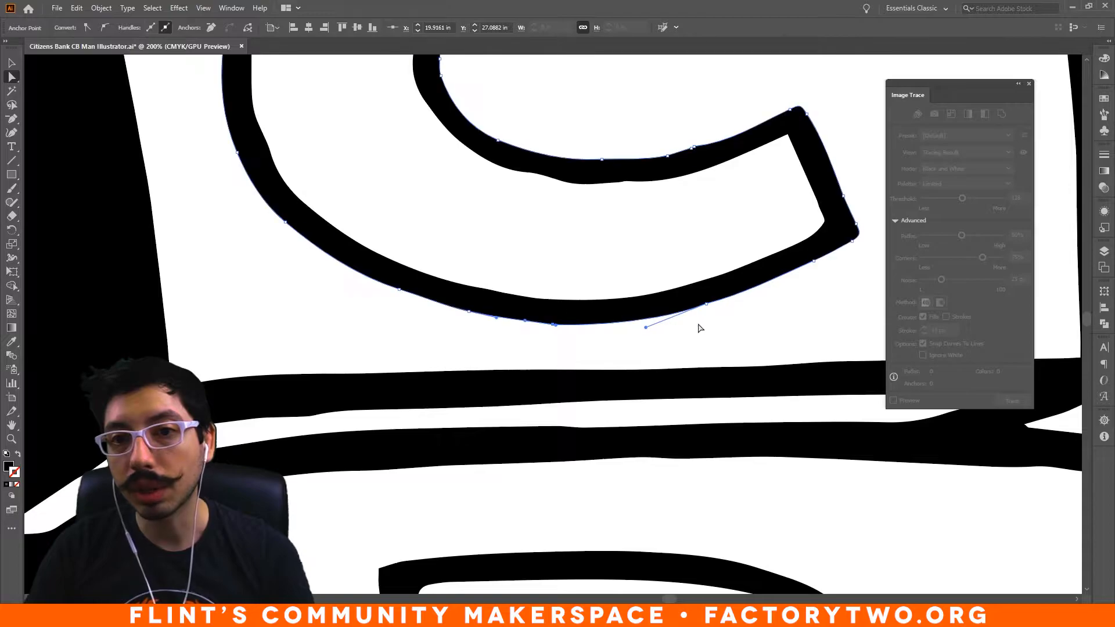
click(761, 327)
- Examine the whole traced figure beside the reference photo, from the cap and hand down to the legs and base
scroll(692, 267, down, 7)
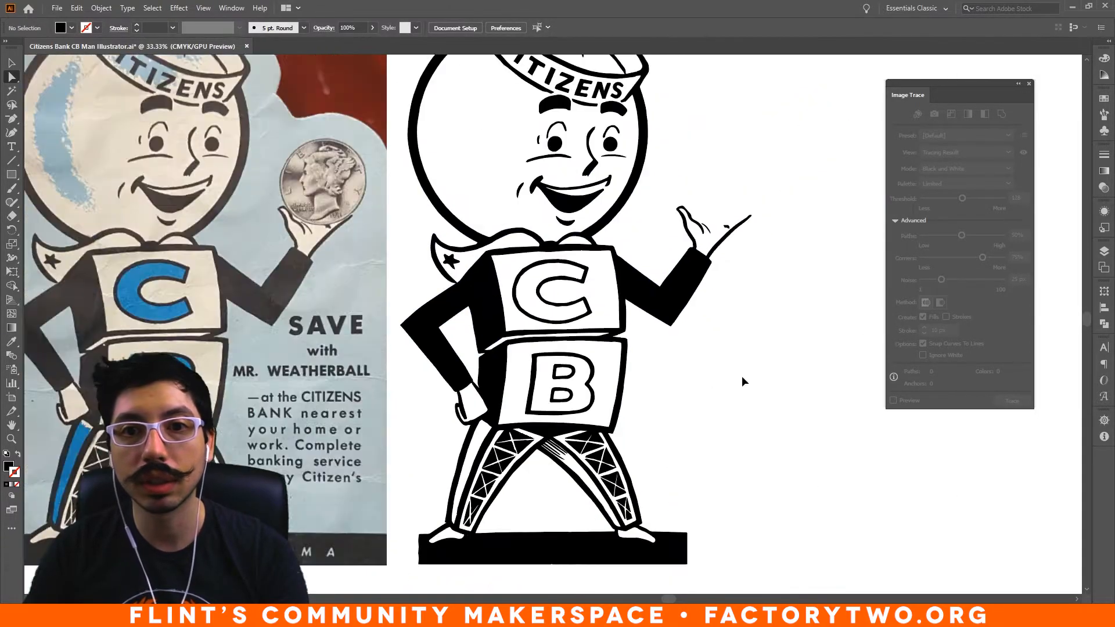
scroll(730, 383, up, 2)
scroll(757, 354, down, 1)
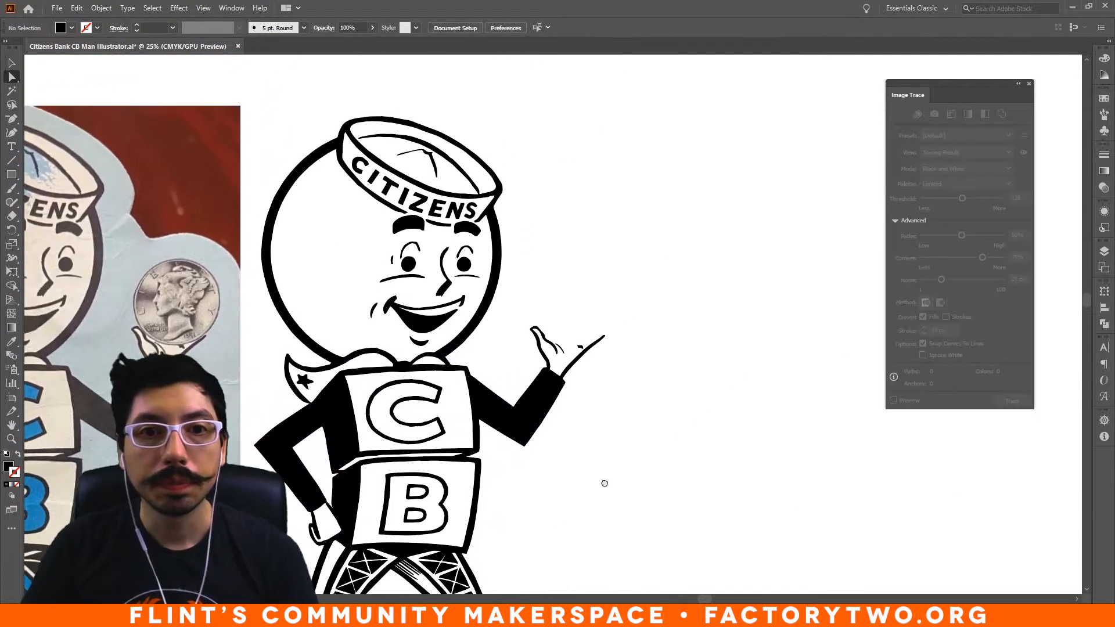
drag(572, 513, 585, 436)
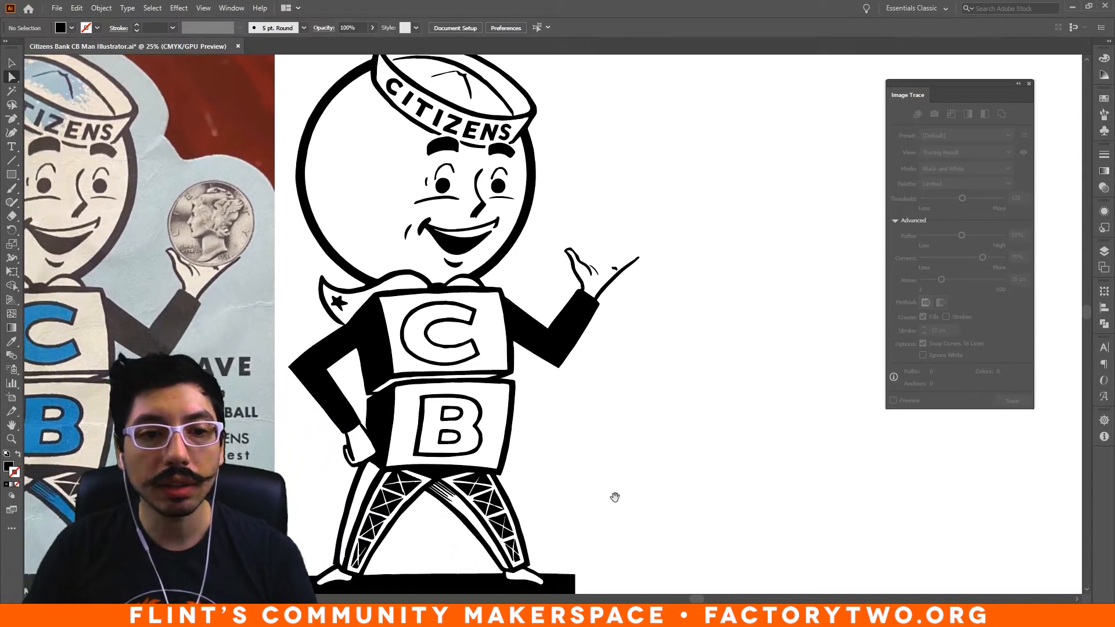
drag(615, 495, 633, 442)
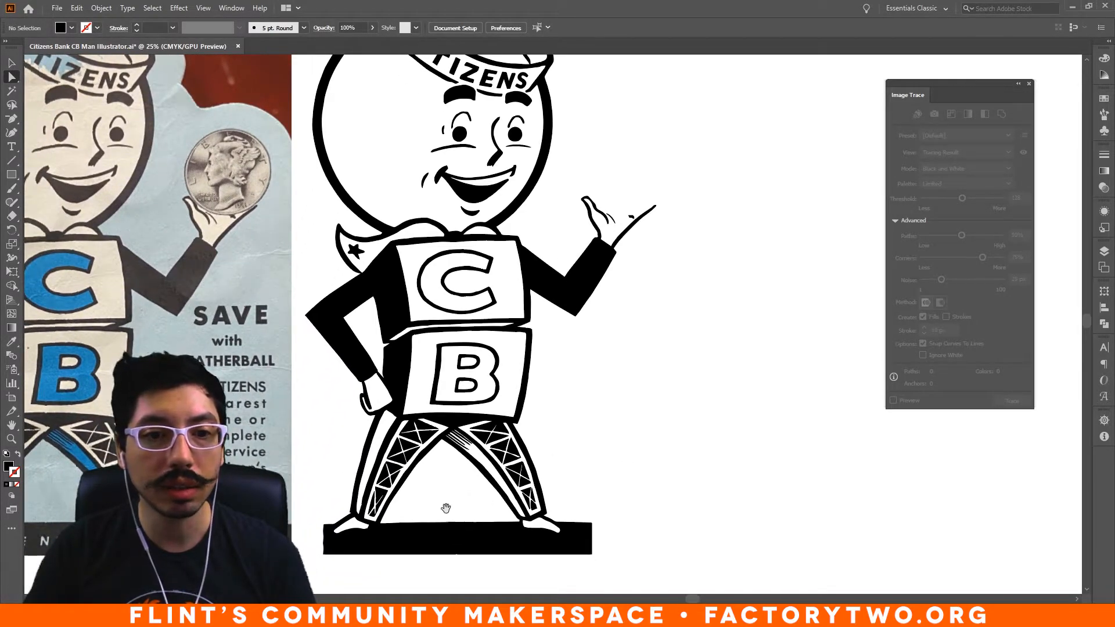
drag(453, 509, 554, 383)
scroll(554, 383, up, 3)
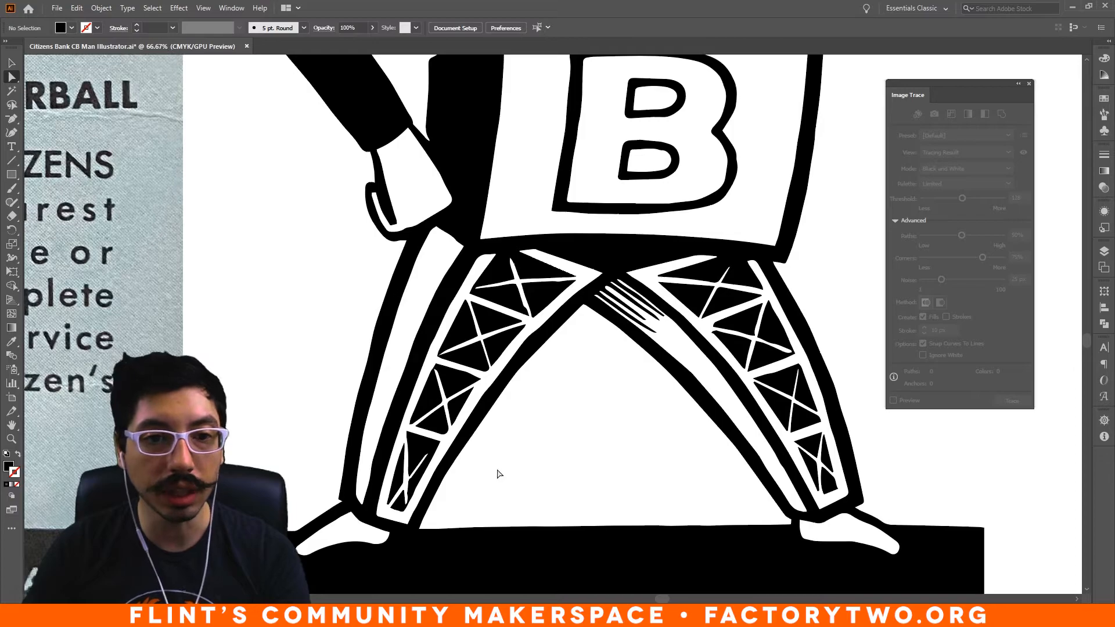
key(ctrl+minus)
key(ctrl+minus)
drag(800, 347, 727, 443)
drag(677, 488, 726, 251)
- Begin a Pen path above the left foot's instep and curve it around the toes into the black base
scroll(428, 413, up, 3)
drag(412, 404, 683, 277)
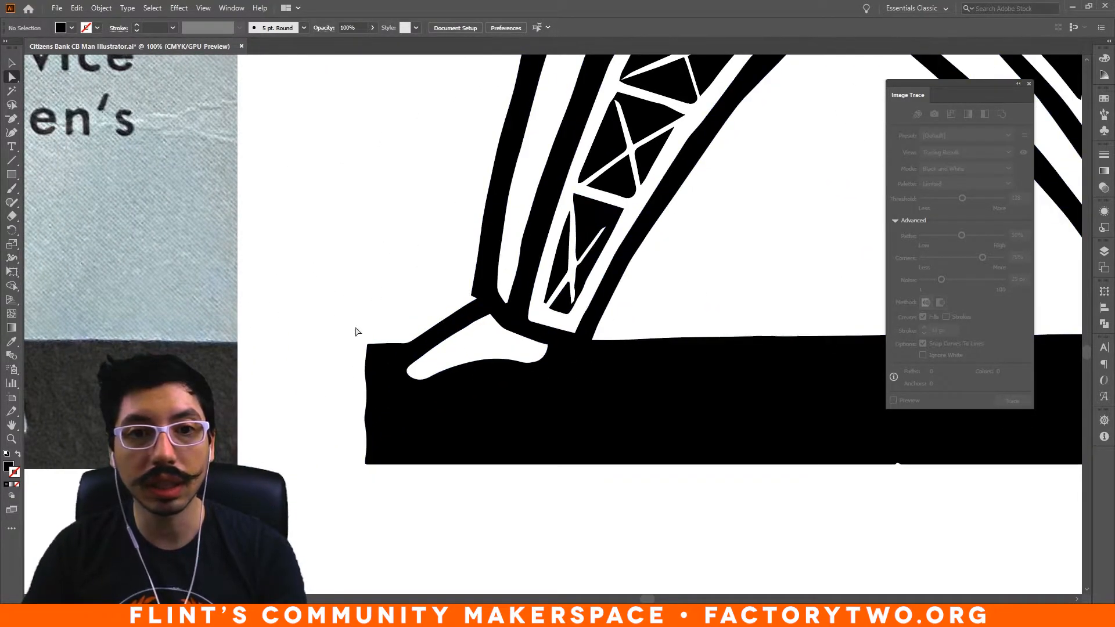
drag(12, 119, 46, 115)
key(ctrl+equal)
click(364, 311)
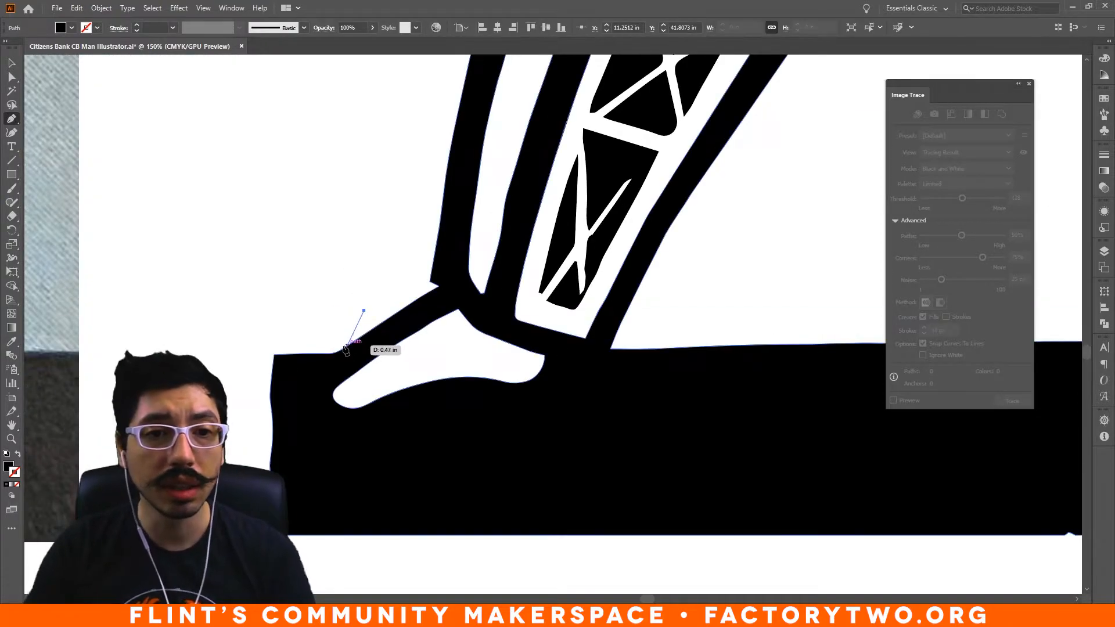
drag(345, 348, 326, 368)
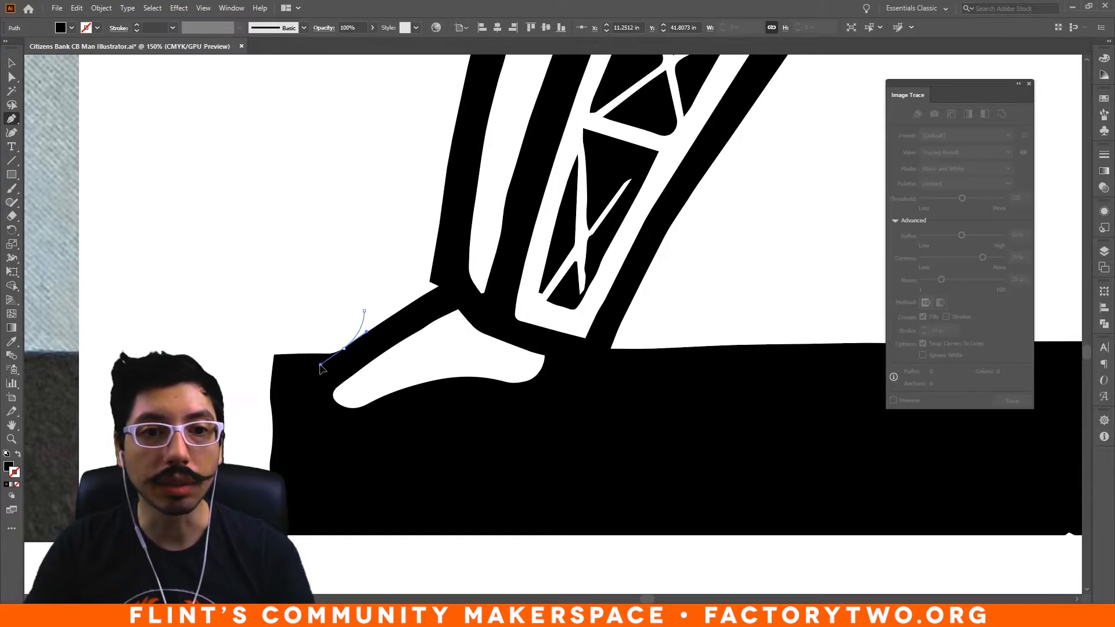
drag(321, 369, 390, 454)
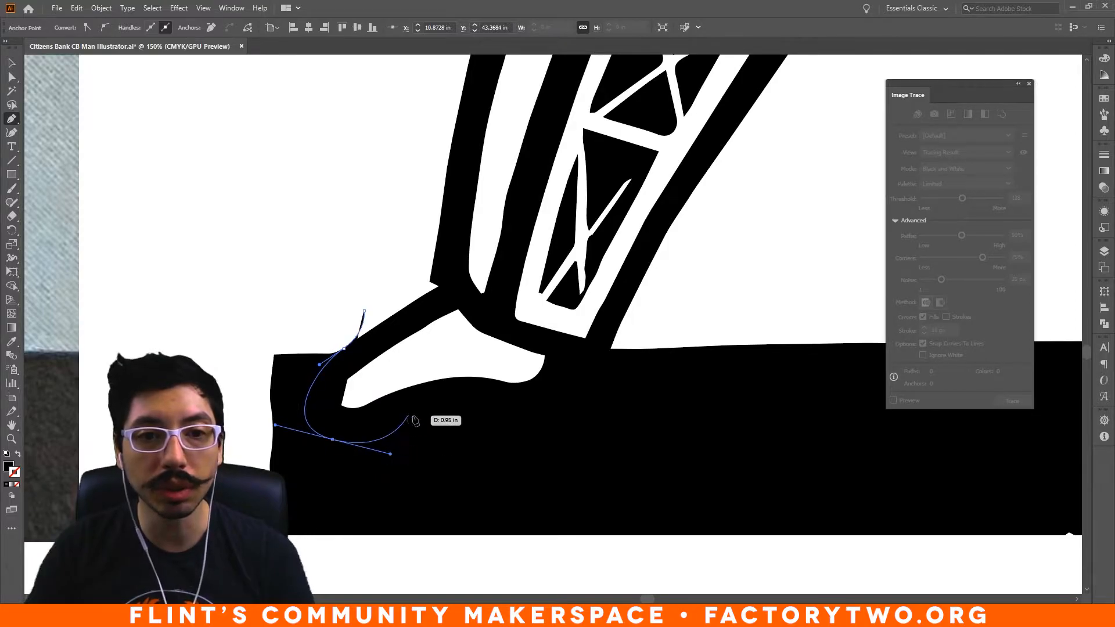
- Continue the Pen path along the left foot's sole, up the heel and around the trouser cuff corner, undoing the stray last anchor
drag(434, 405, 577, 366)
click(574, 363)
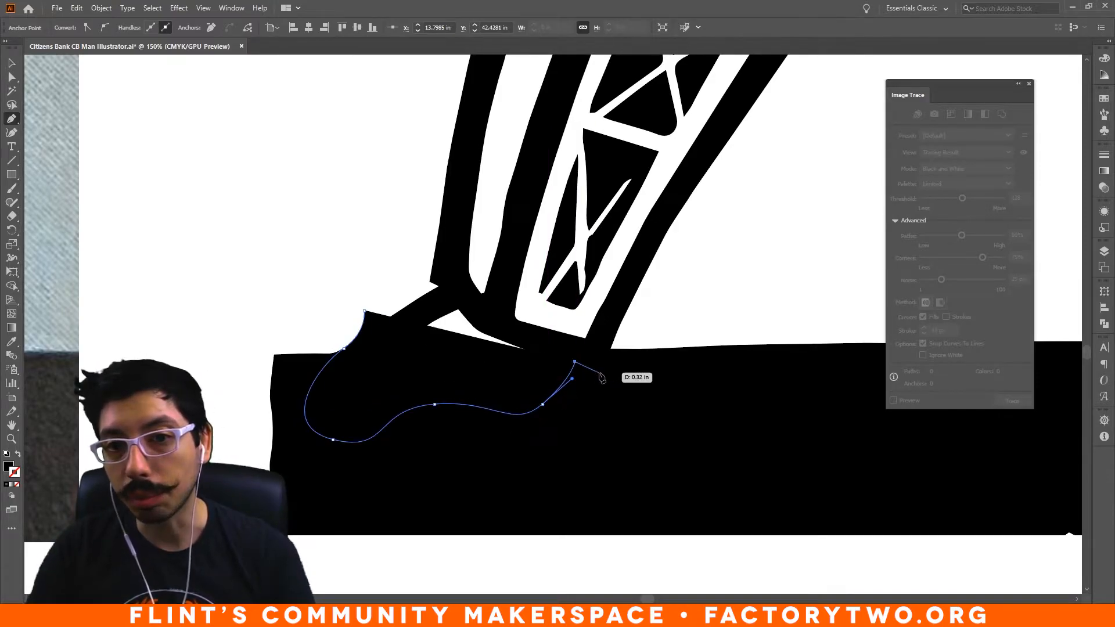
click(599, 369)
click(610, 348)
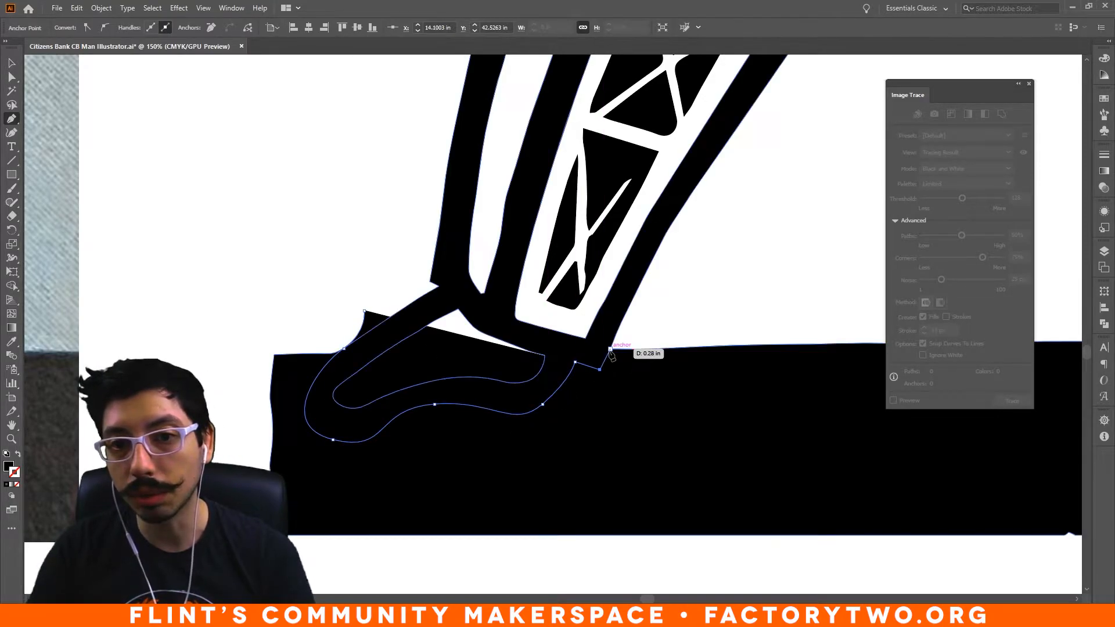
click(640, 333)
key(ctrl+z)
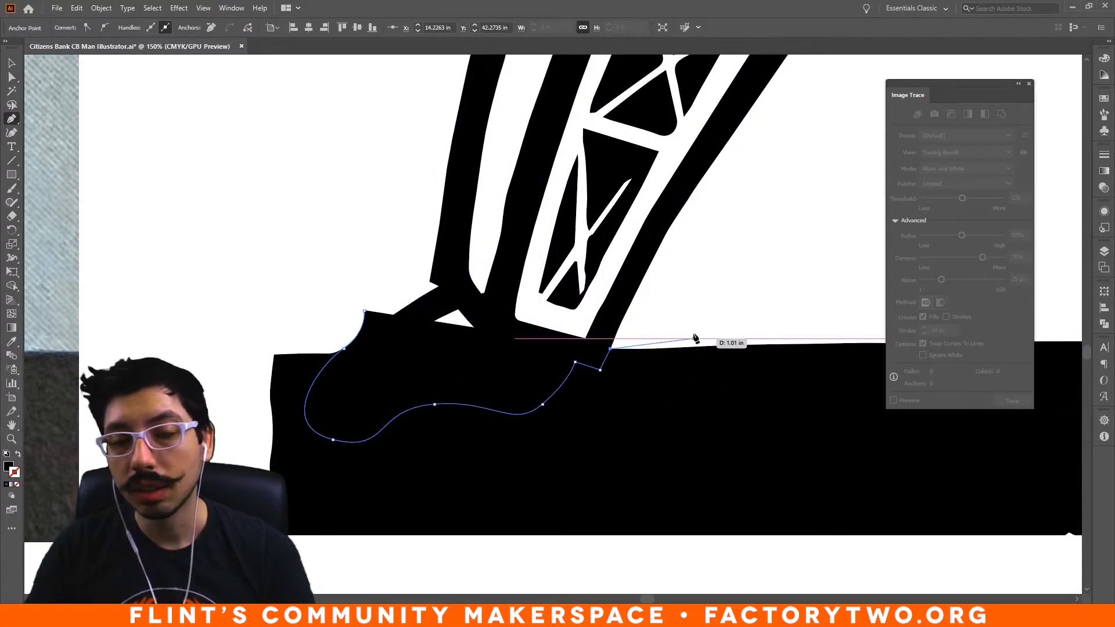
- Extend the path with straight segments around the left end of the black base and close it at its starting point
click(687, 300)
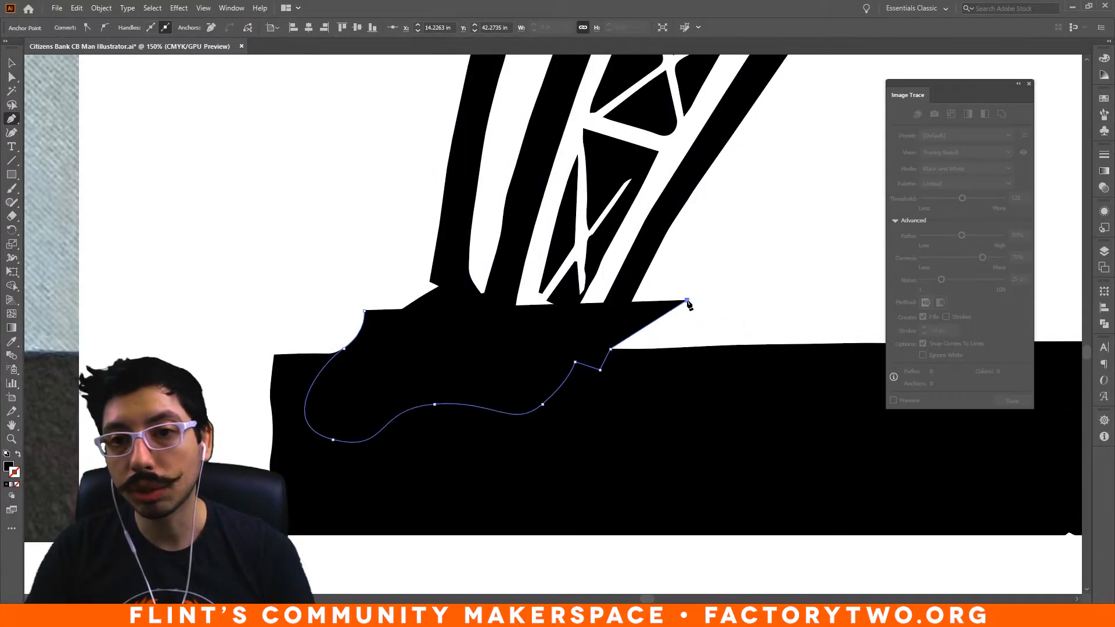
click(693, 566)
click(229, 568)
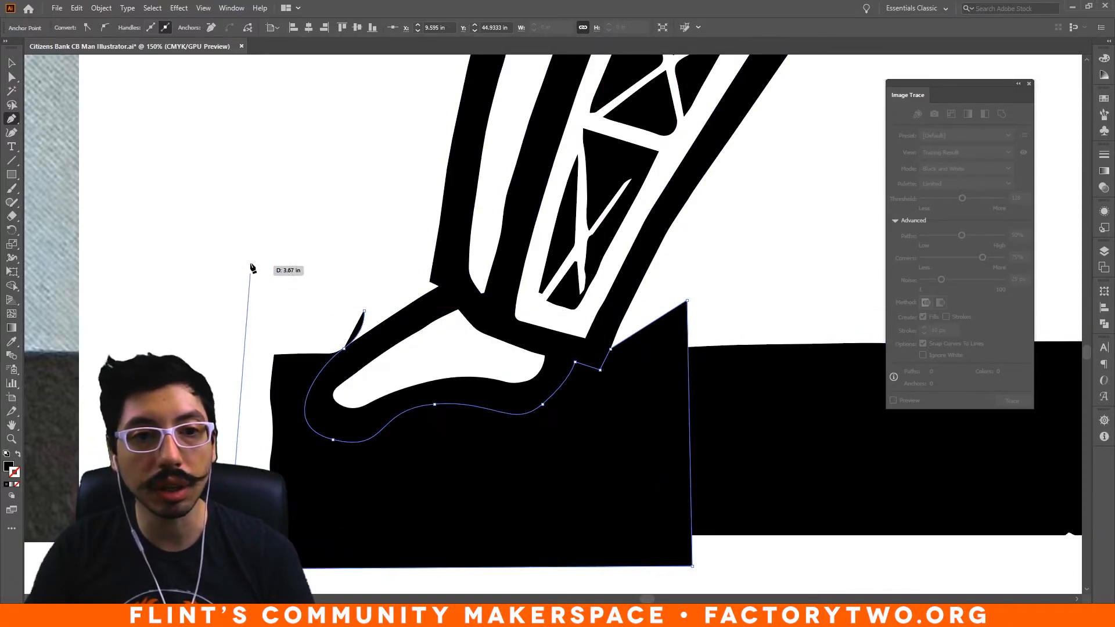
click(237, 256)
click(362, 312)
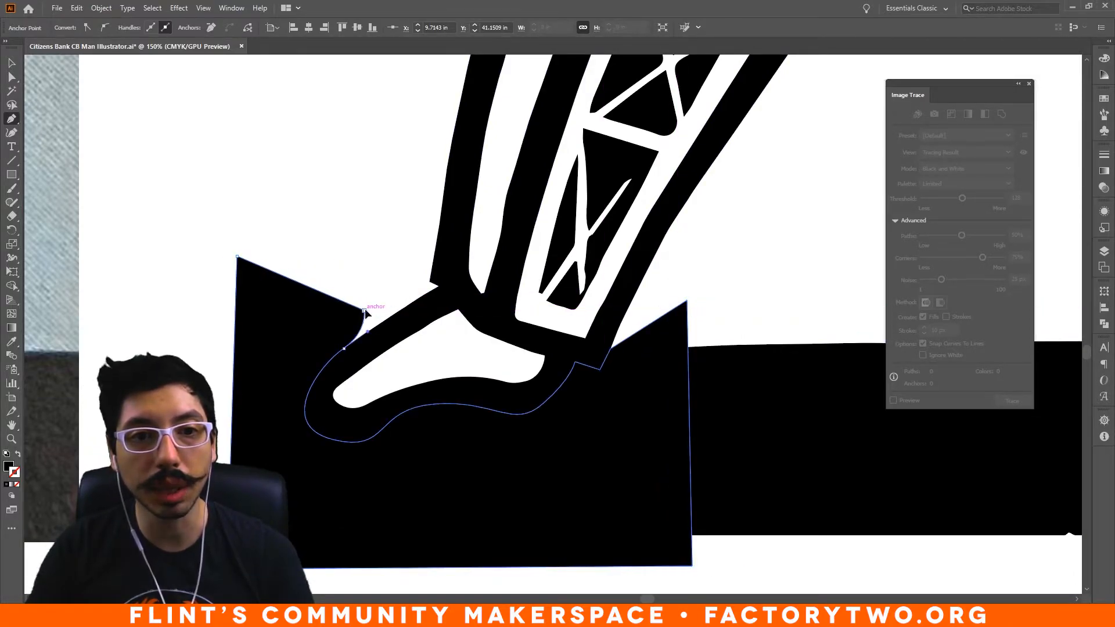
- Give the closed left foot shape a white fill with no stroke, and clear the selection
click(11, 77)
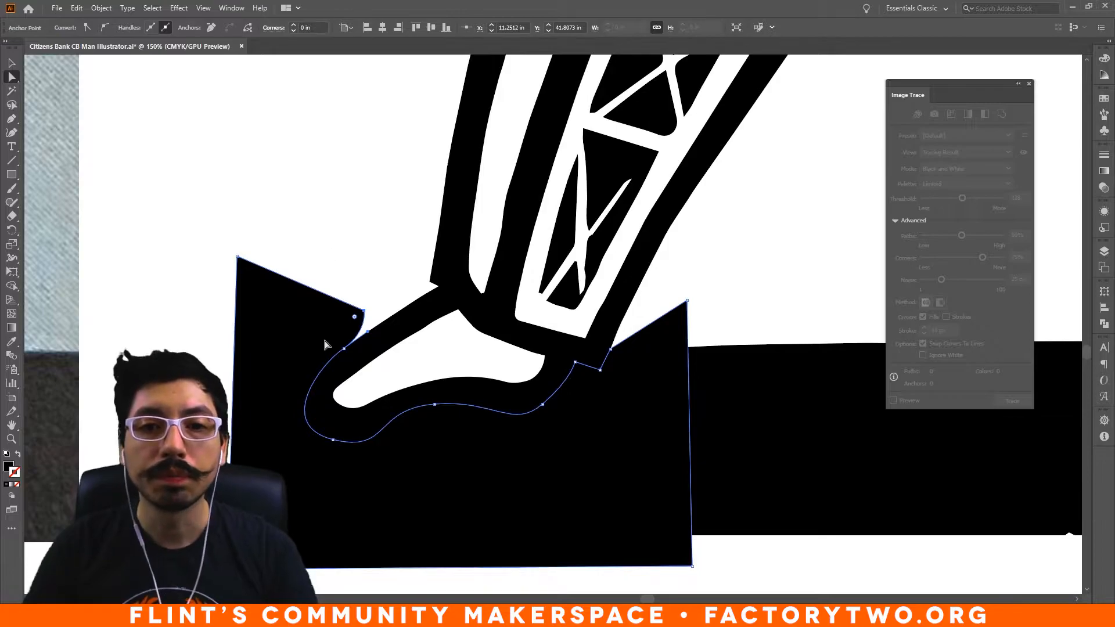
click(6, 454)
click(18, 484)
click(140, 464)
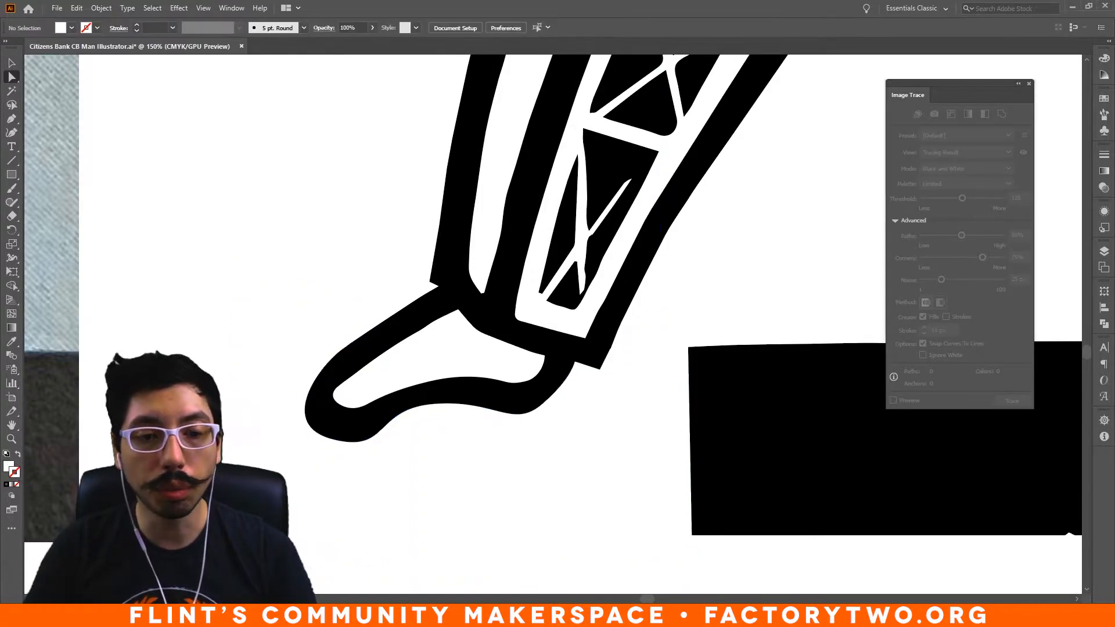
- Fine-tune the toe anchor and its direction handles on the white left foot shape, undo the last two changes and clear the selection
key(ctrl+minus)
key(ctrl+minus)
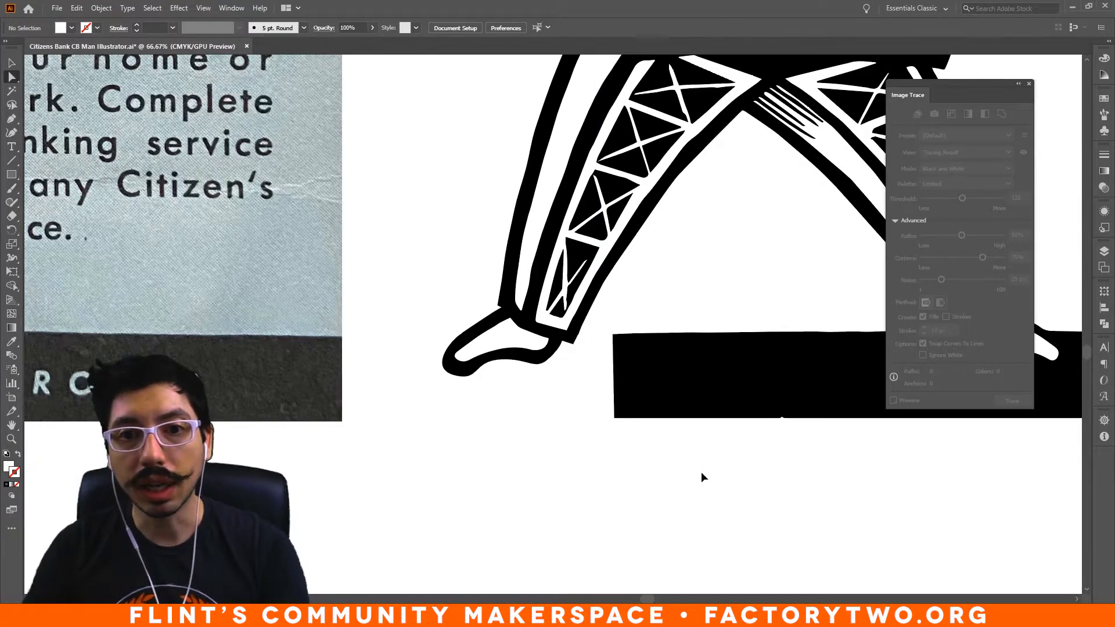
key(ctrl+plus)
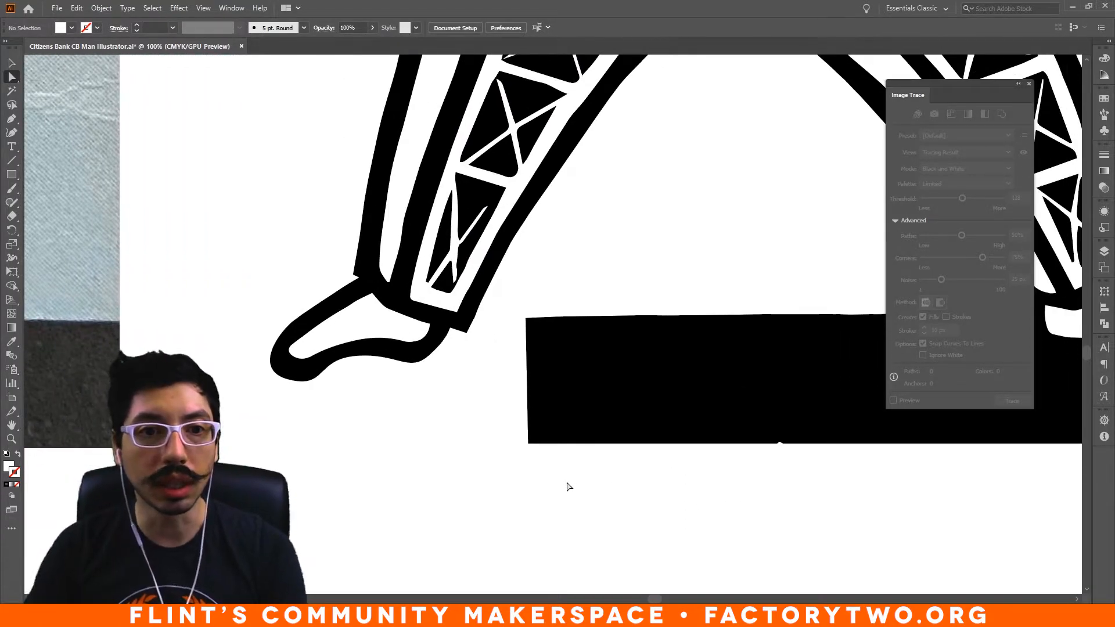
key(ctrl+plus)
click(320, 427)
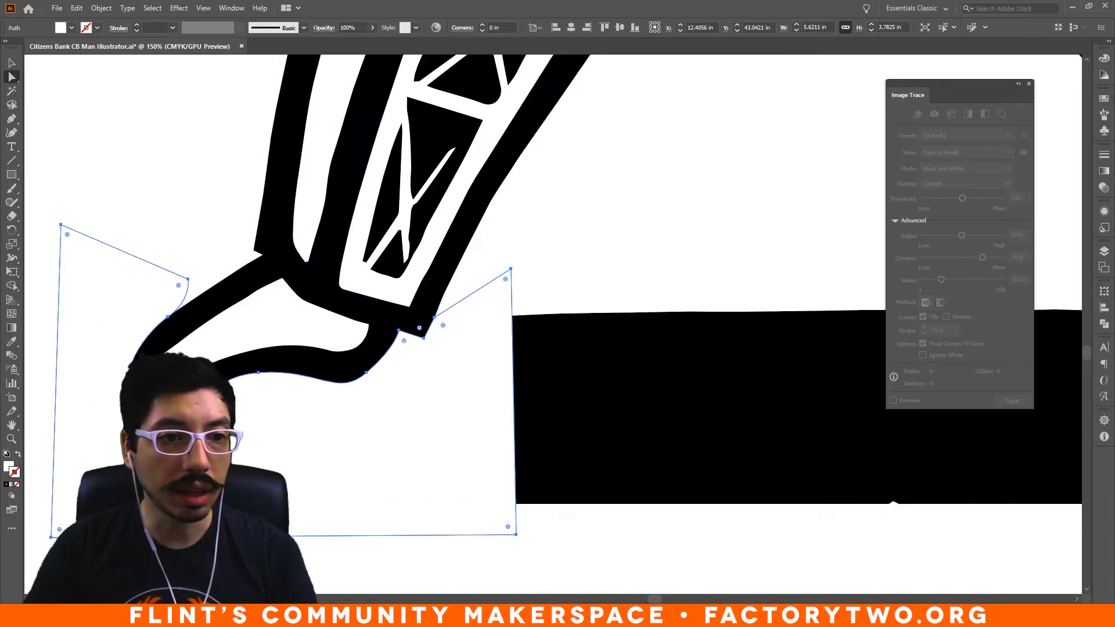
click(167, 410)
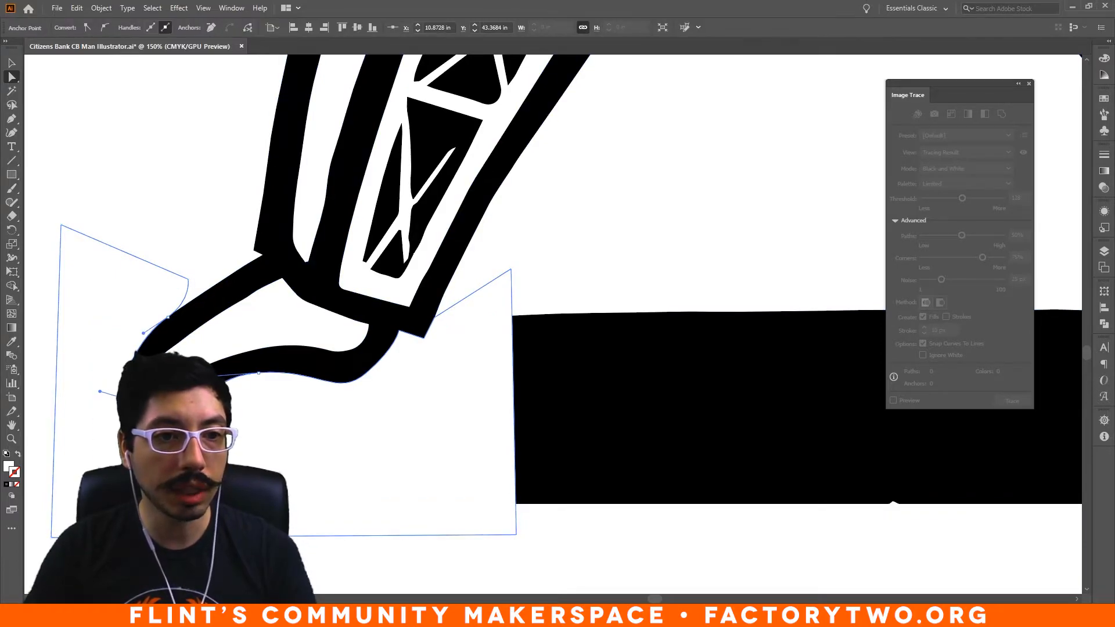
drag(158, 408, 157, 402)
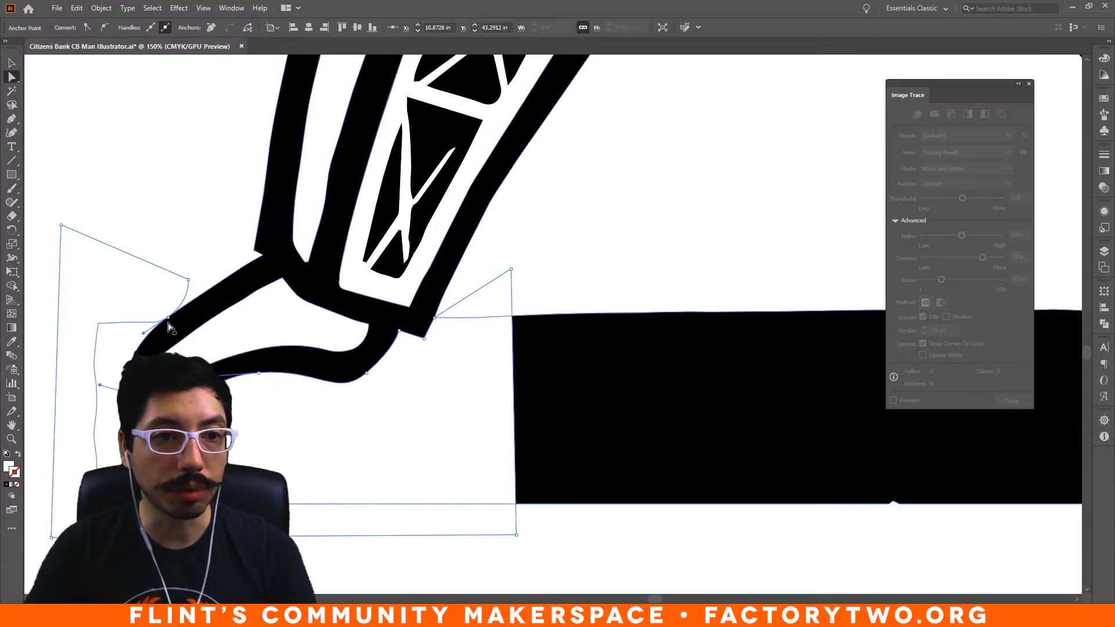
drag(100, 388, 100, 395)
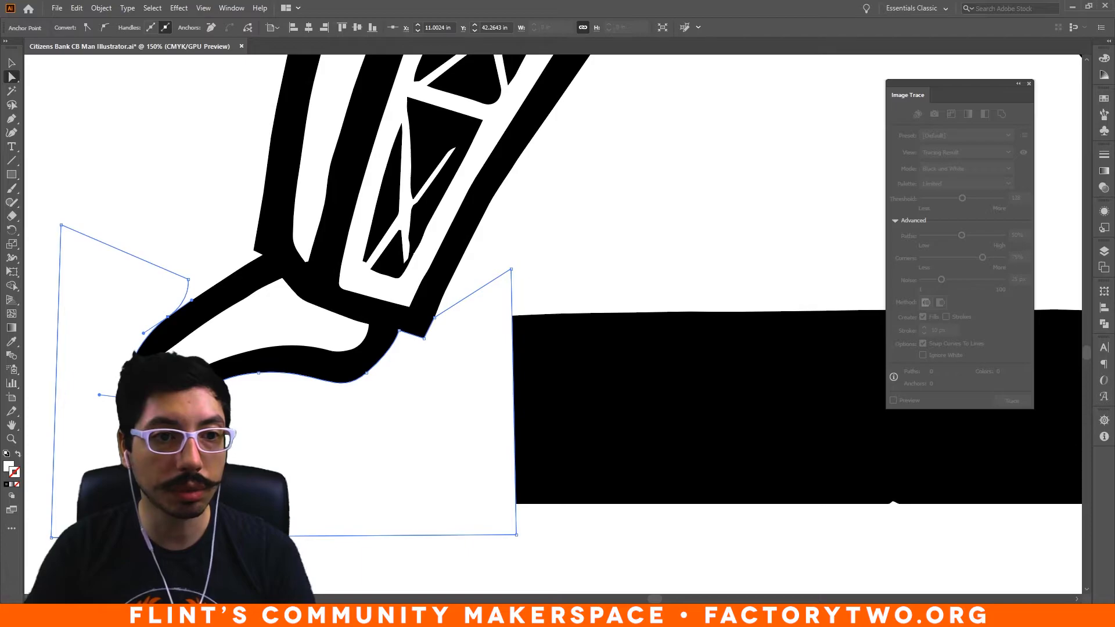
drag(143, 333, 143, 333)
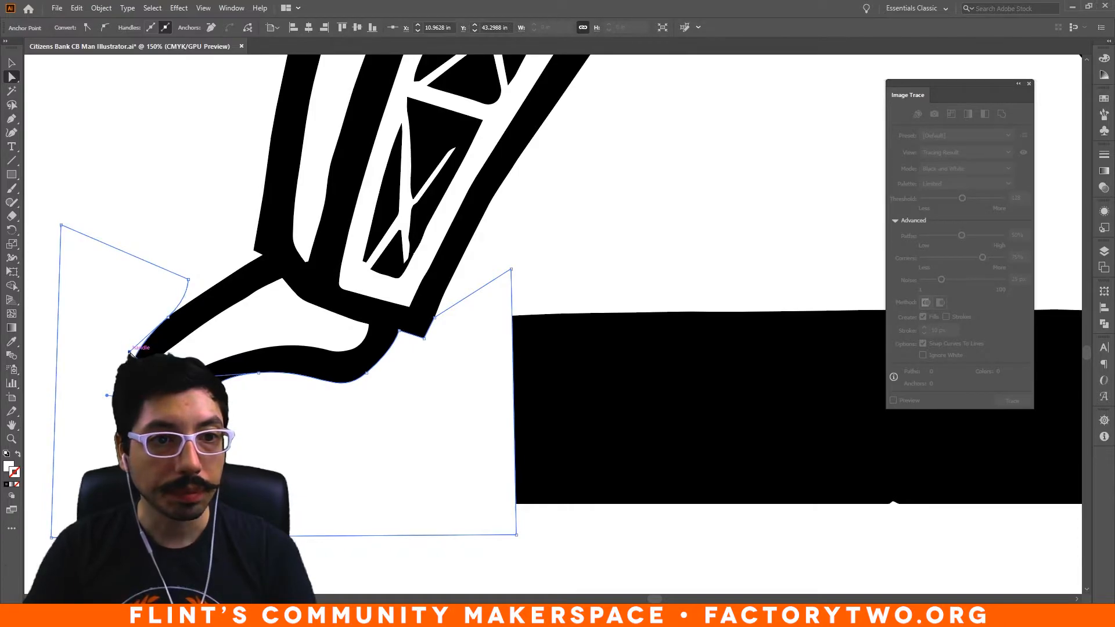
key(ctrl+z)
key(ctrl+z)
click(191, 225)
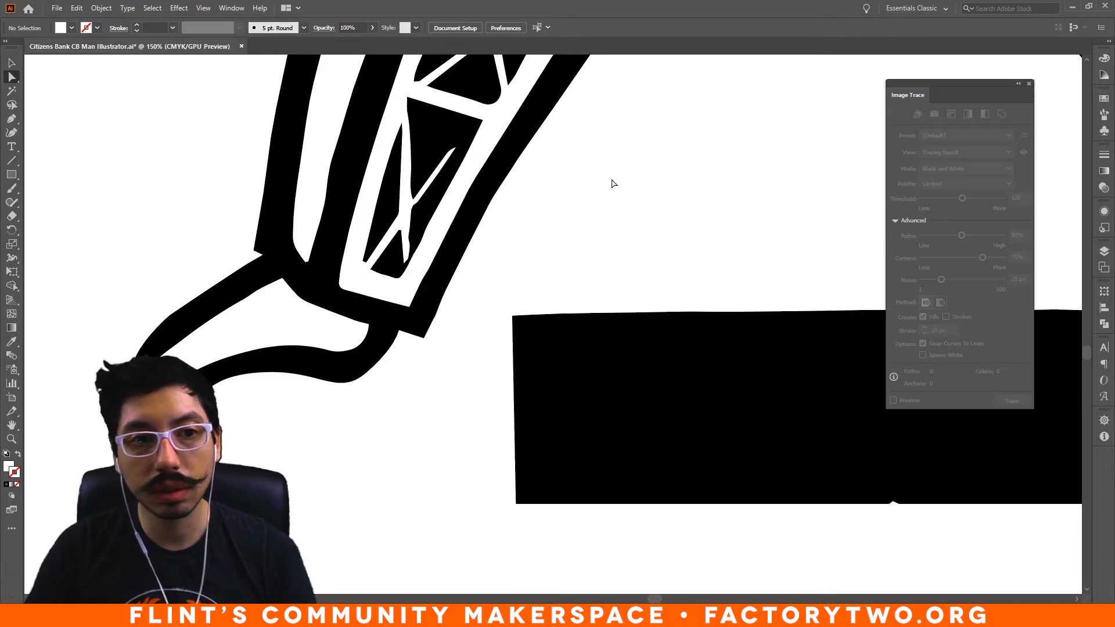
click(424, 338)
click(589, 242)
- Draw a Pen path from beside the right foot's heel along the sole and around the toes to a point above the instep
scroll(589, 242, down, 3)
drag(615, 272, 318, 267)
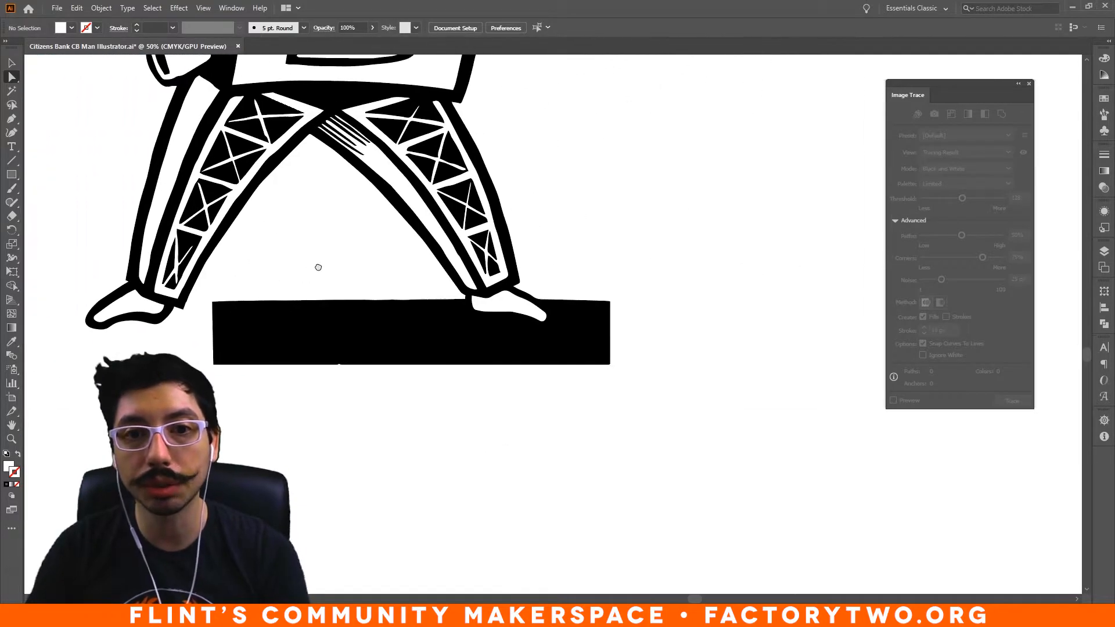
key(ctrl+equal)
key(ctrl+equal)
click(11, 118)
click(312, 230)
click(378, 273)
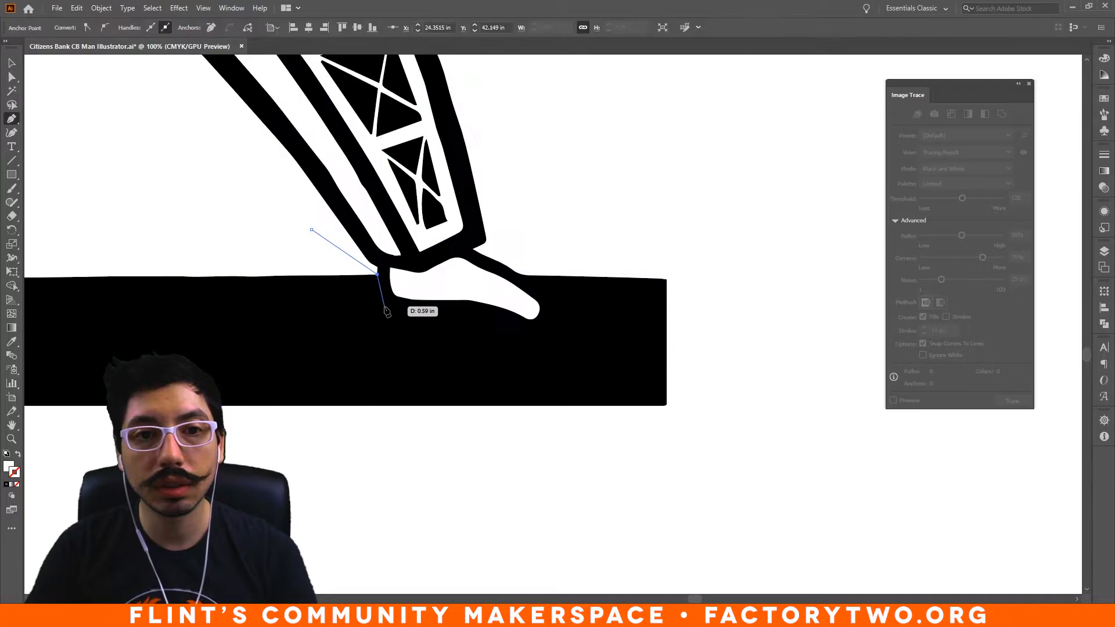
drag(382, 309, 419, 319)
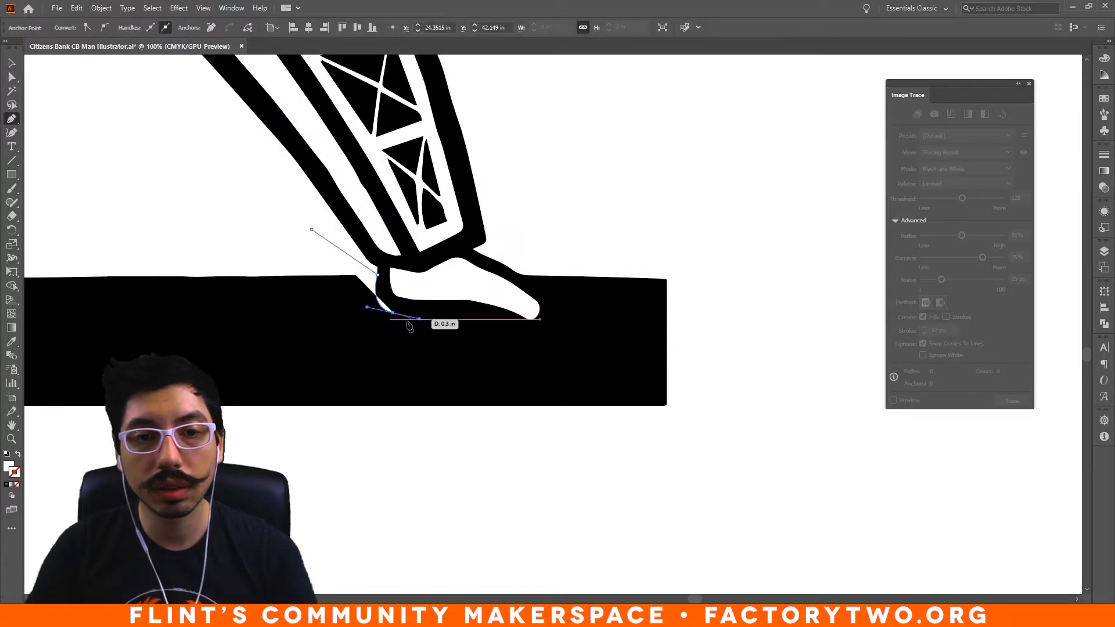
drag(490, 320, 504, 254)
click(548, 242)
- Extend the right foot path with straight segments around the right end of the black base and close it at its starting point
click(695, 249)
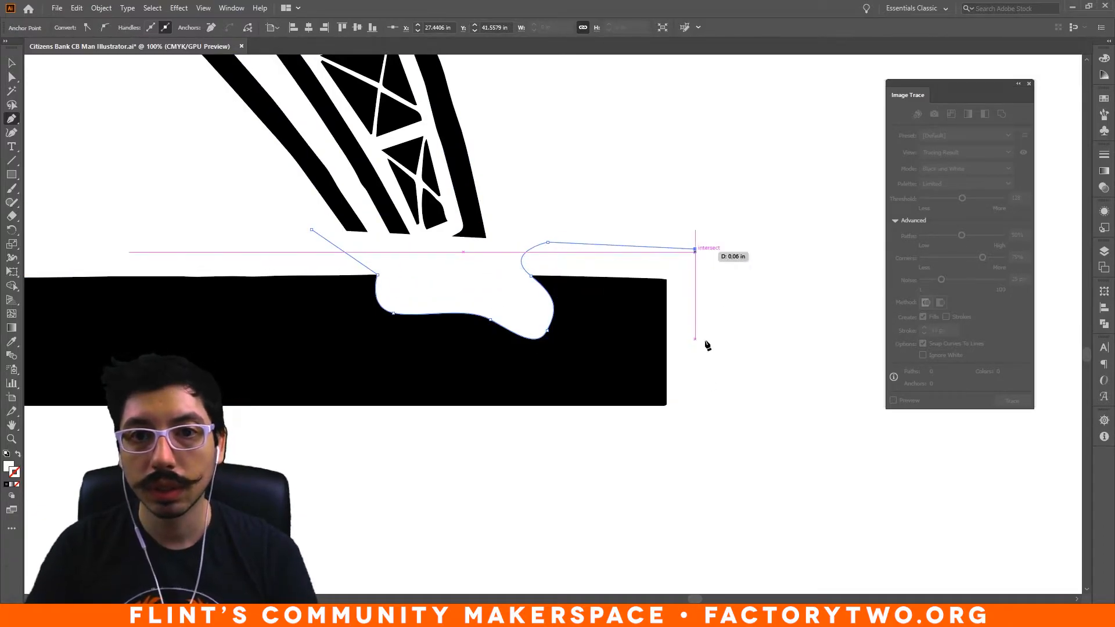
click(695, 446)
click(291, 452)
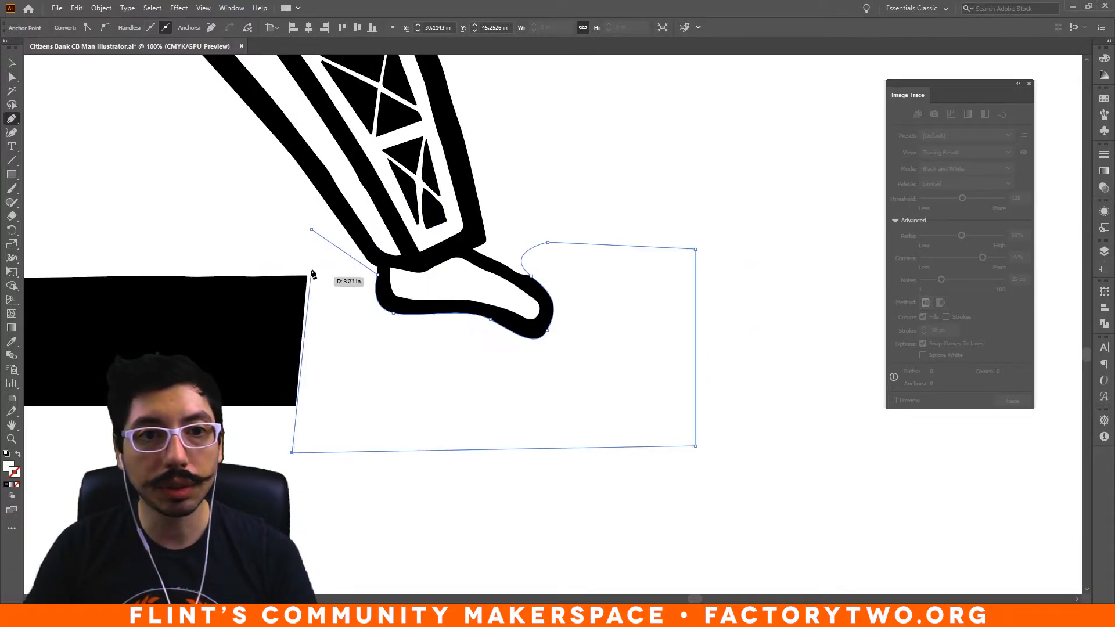
click(311, 230)
- Move the anchor under the right foot's heel slightly down to thicken the sole outline, and clear the selection
click(12, 77)
click(173, 124)
click(483, 317)
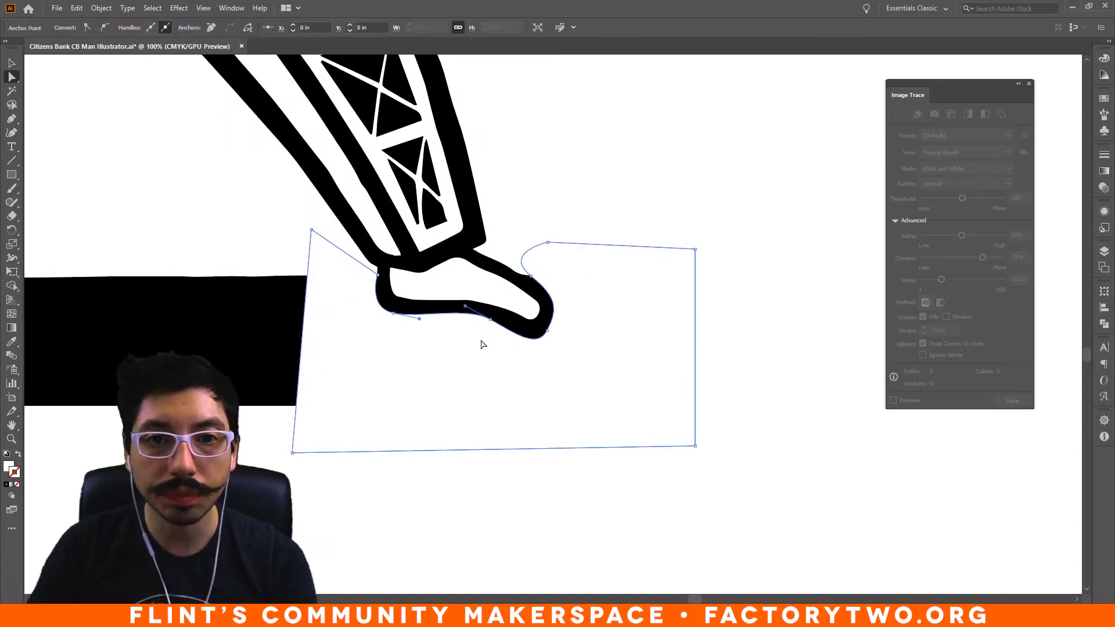
click(515, 336)
drag(395, 315, 393, 318)
click(594, 206)
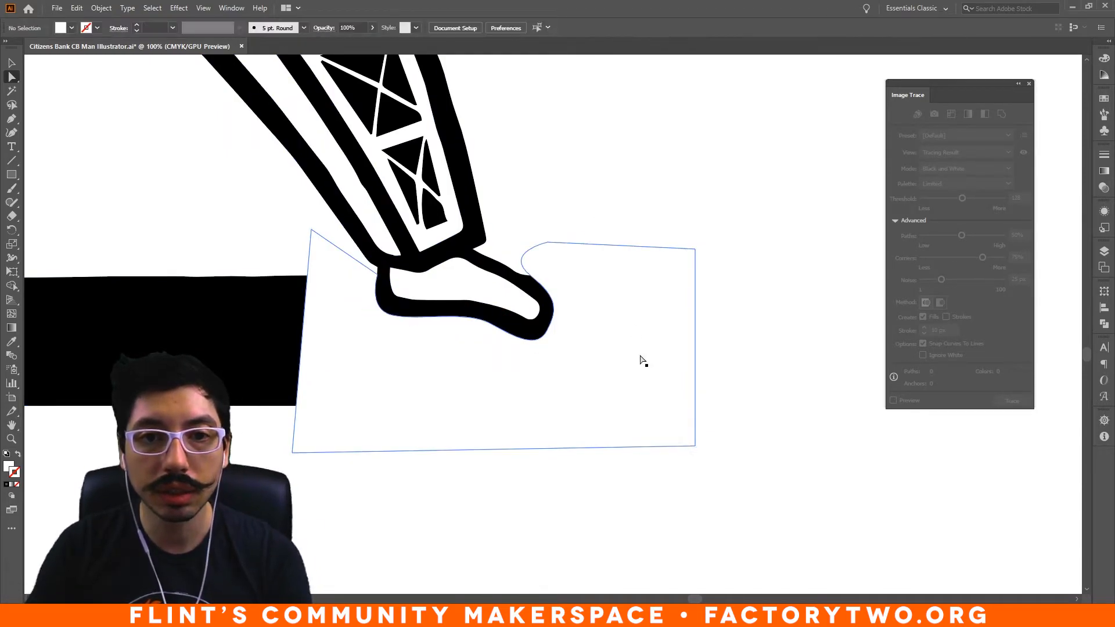
- Tilt the direction handle of the right foot's instep anchor, nudge the anchor down and left onto the foot outline, and clear the selection
key(ctrl+equal)
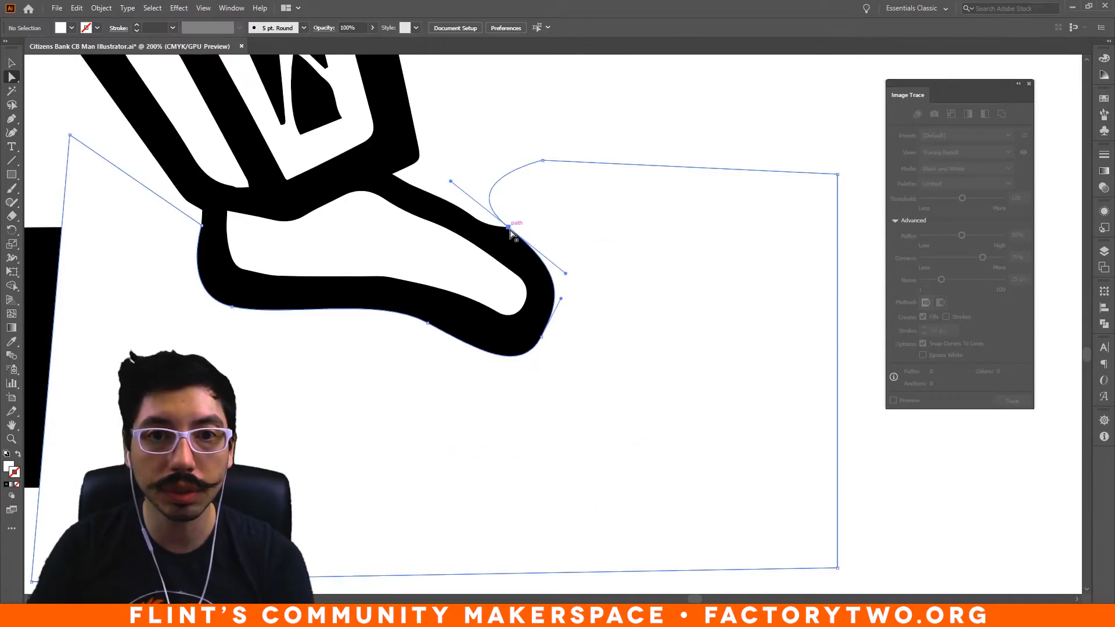
click(509, 229)
drag(449, 182, 443, 195)
key(Down)
key(Down)
key(Left)
key(Left)
key(Left)
key(Left)
key(Left)
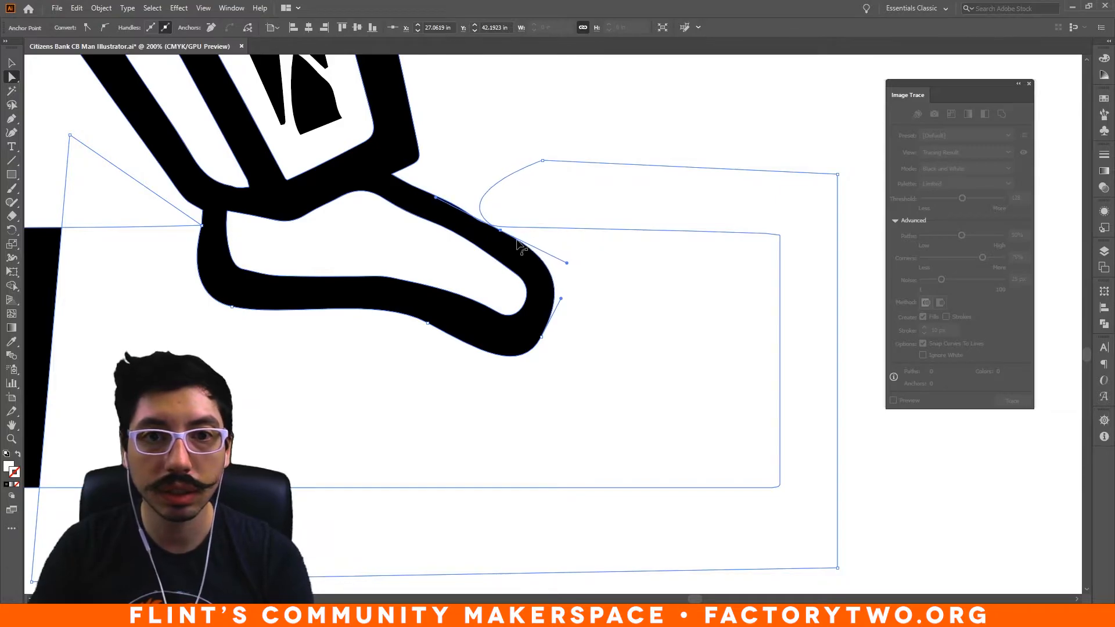
click(577, 117)
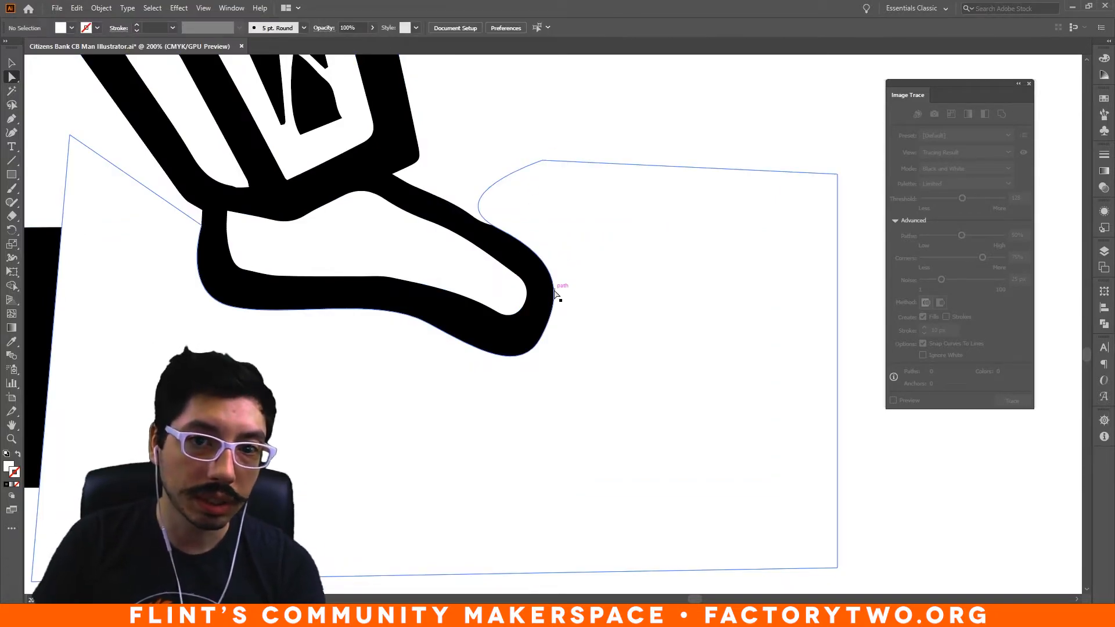
- Shift the anchor at the right foot's toe tip slightly outward to round the toe curve, and clear the selection
click(555, 295)
click(544, 337)
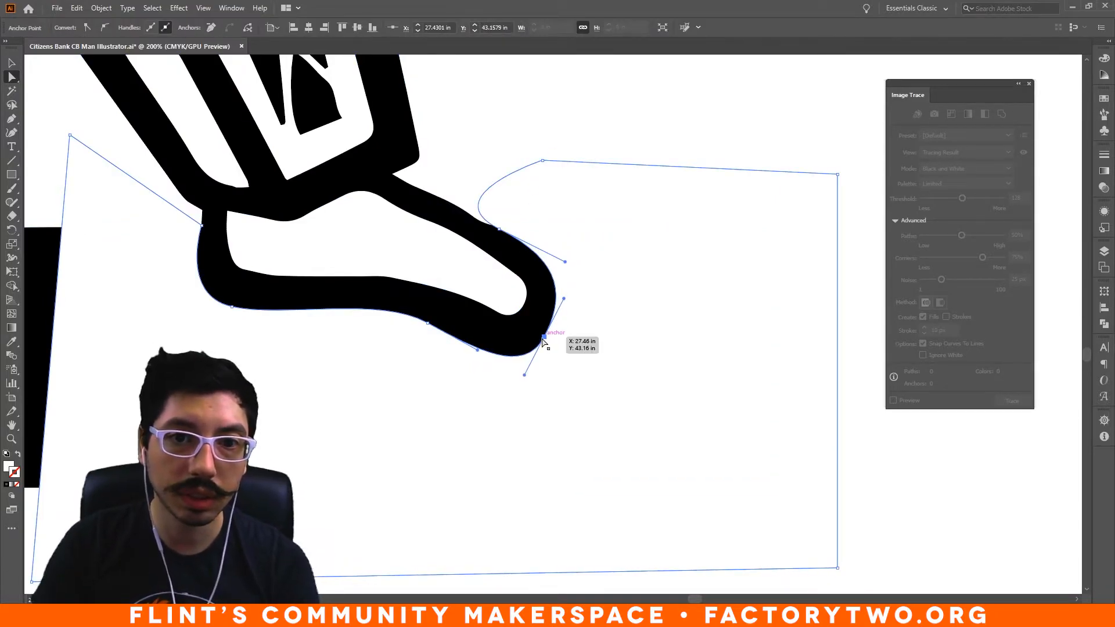
click(668, 106)
key(ctrl+minus)
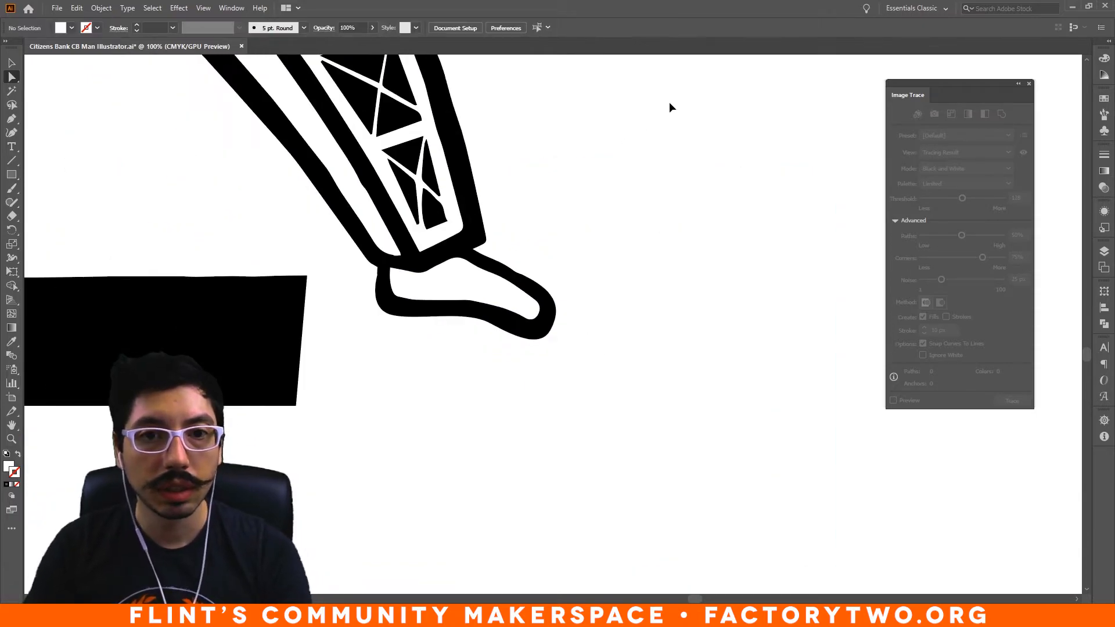
key(ctrl+minus)
key(ctrl+minus)
key(ctrl+minus)
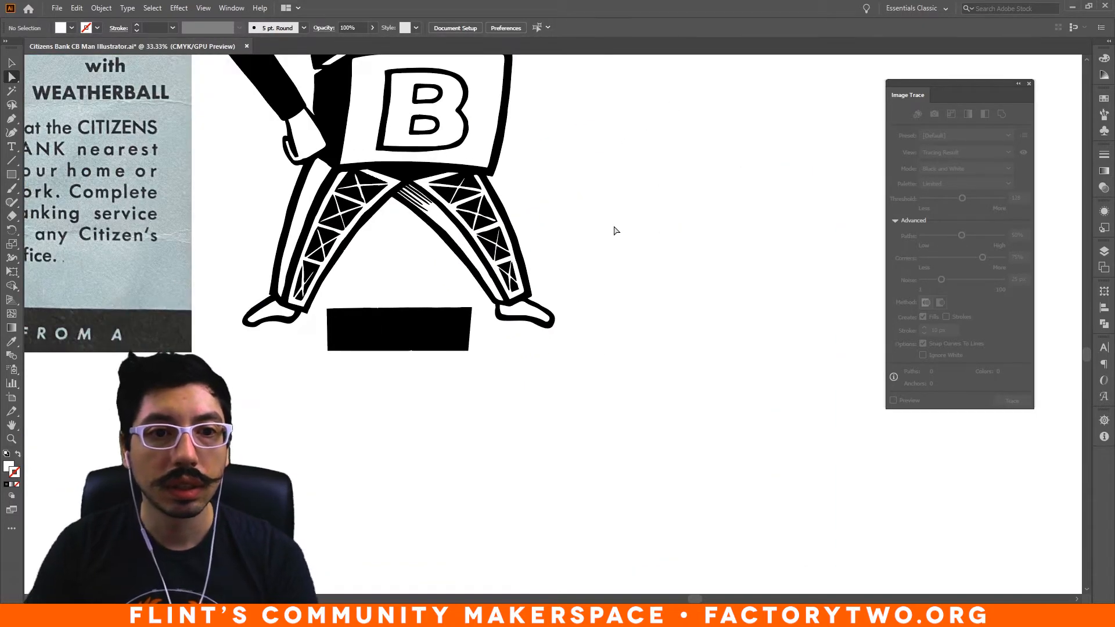
click(613, 360)
shift+click(361, 366)
shift+click(432, 360)
drag(462, 415, 486, 477)
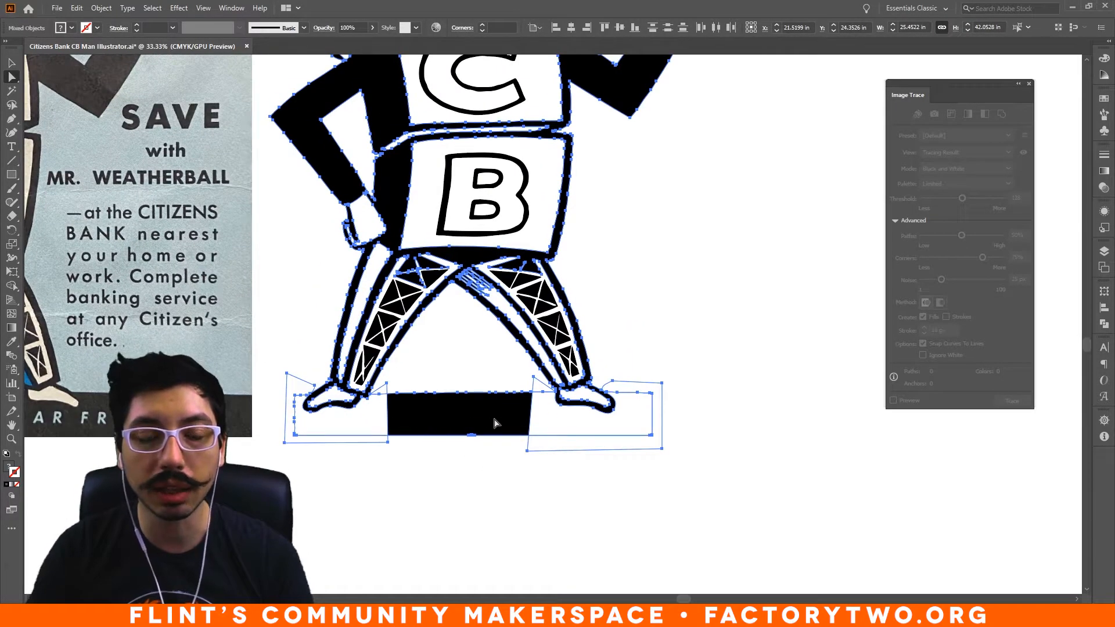
key(ctrl+minus)
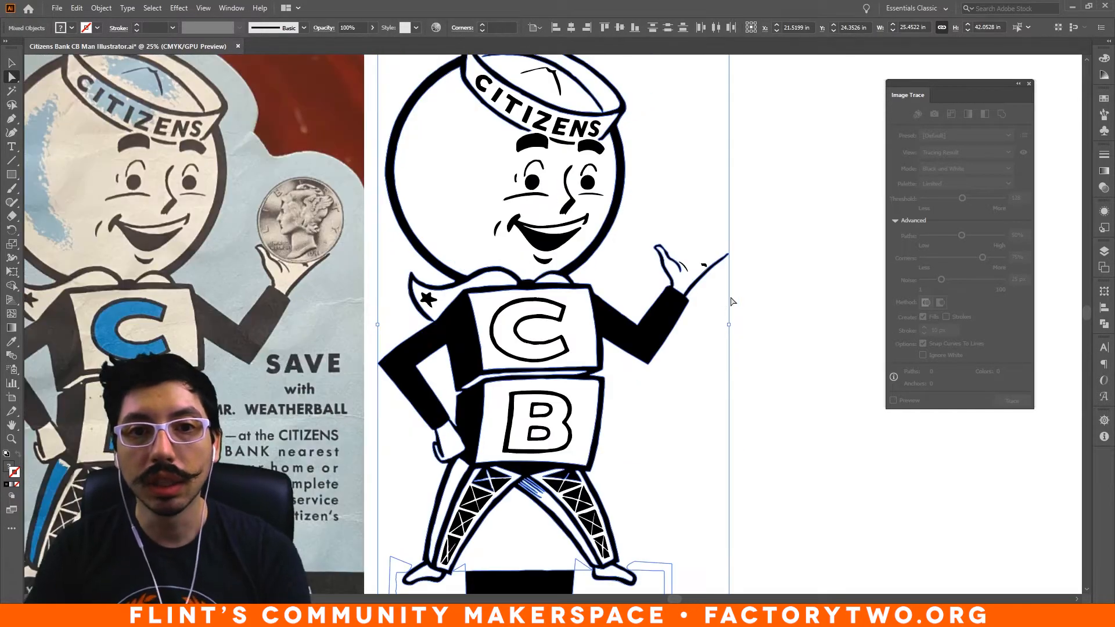
drag(734, 453, 725, 281)
click(487, 484)
- Select the mascot artwork together with both closed foot paths and split them with Pathfinder Divide
click(501, 423)
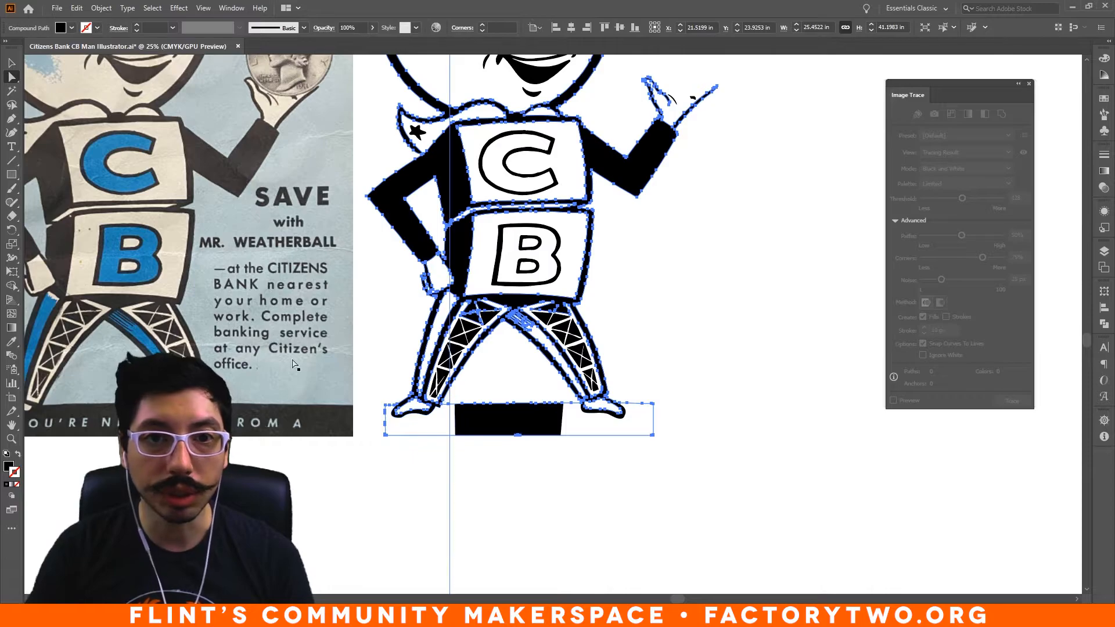
shift+click(433, 423)
shift+click(641, 430)
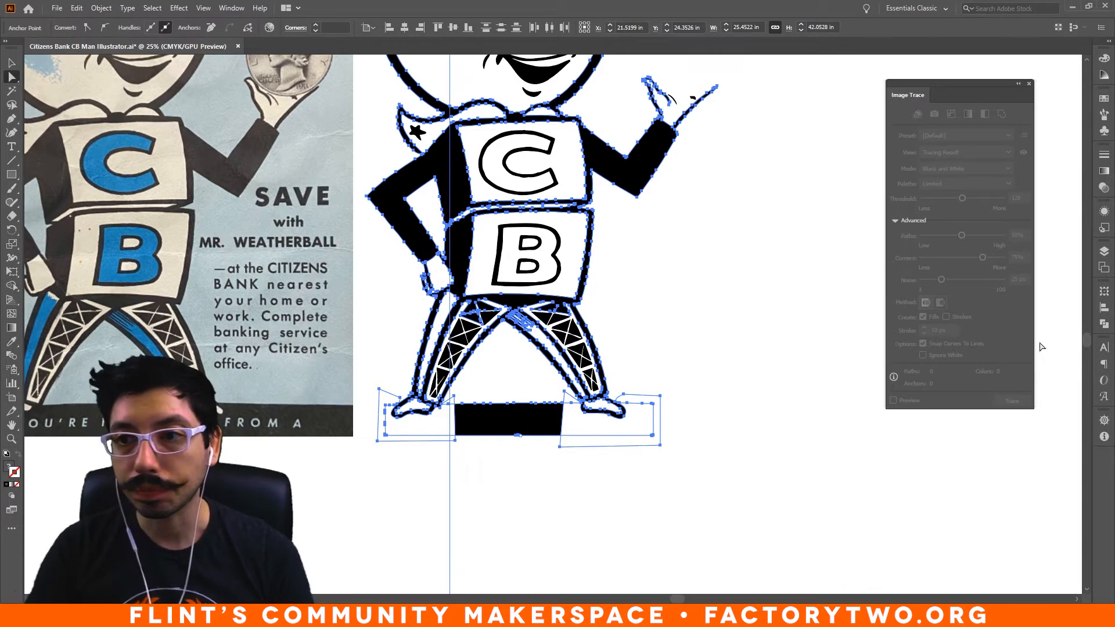
click(1105, 325)
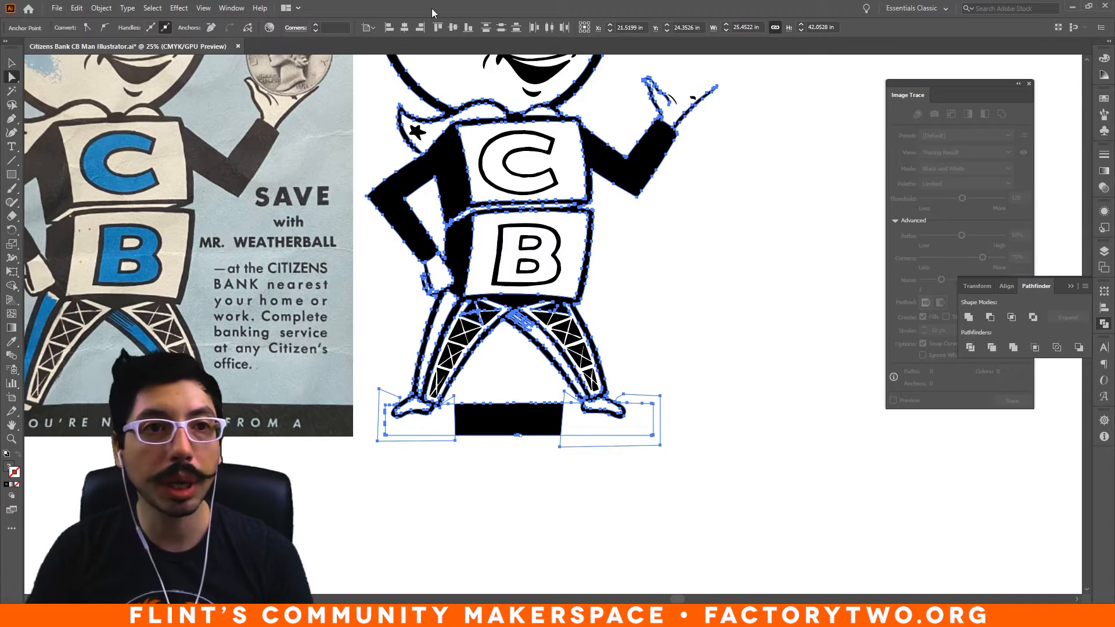
click(231, 8)
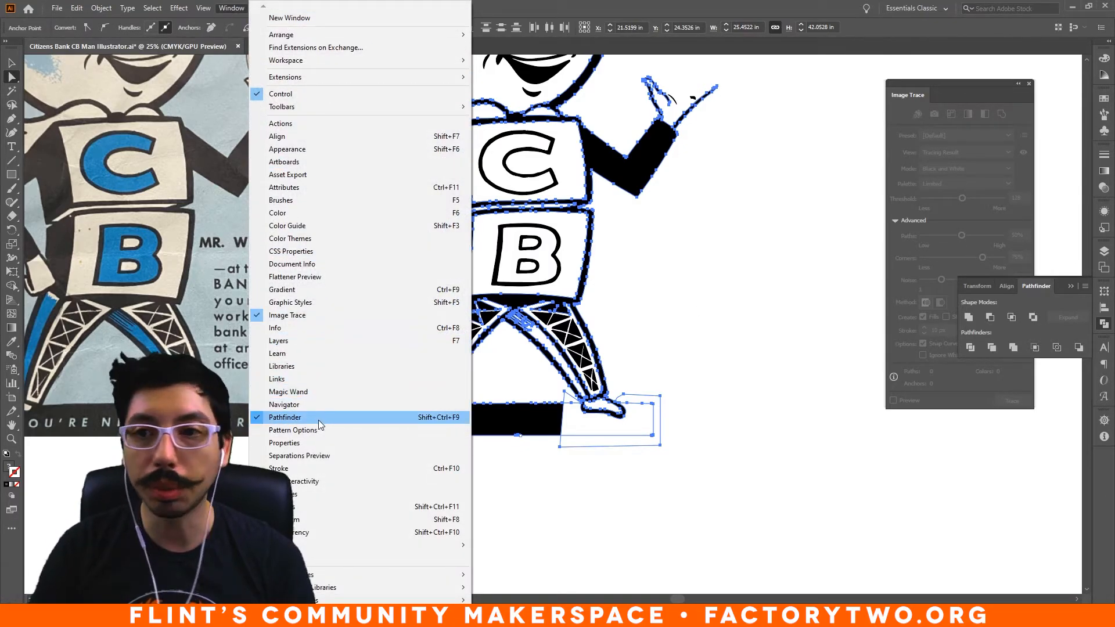
click(1034, 289)
click(1107, 328)
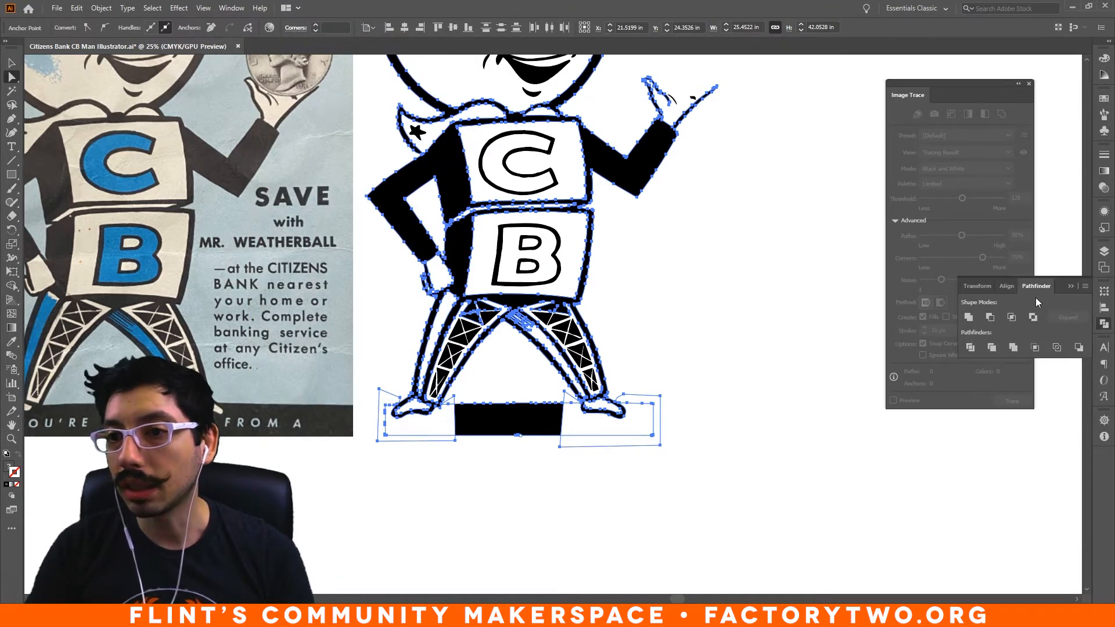
click(970, 347)
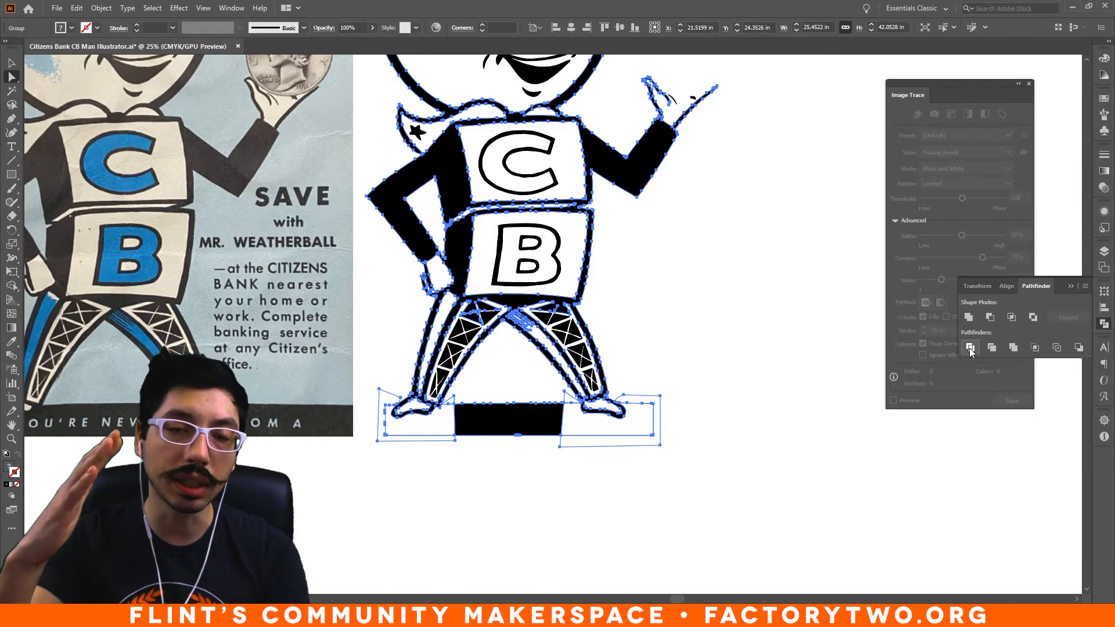
- Delete the divided base pieces around both feet and the black block between them, leaving only the foot outlines
click(719, 428)
click(628, 427)
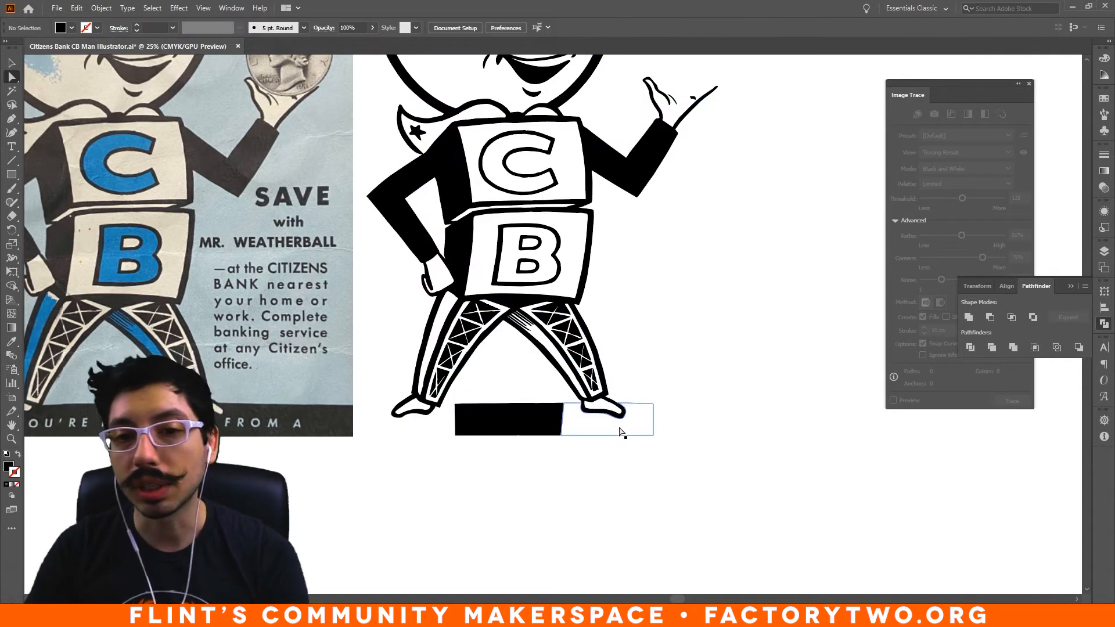
scroll(669, 454, down, 1)
key(ctrl+=)
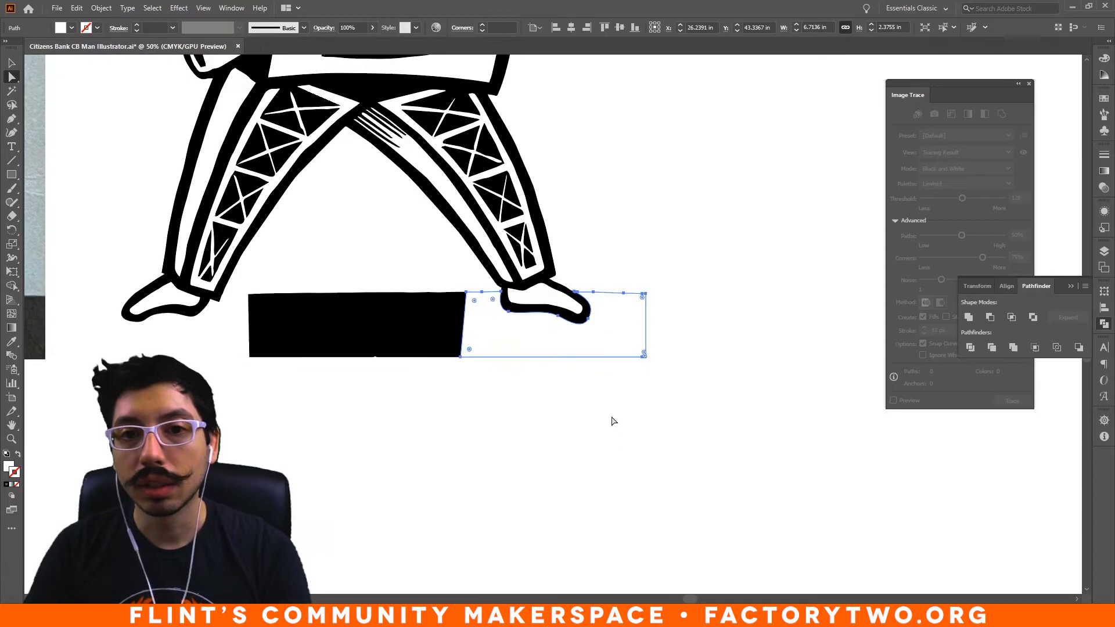
key(Delete)
click(623, 291)
key(Delete)
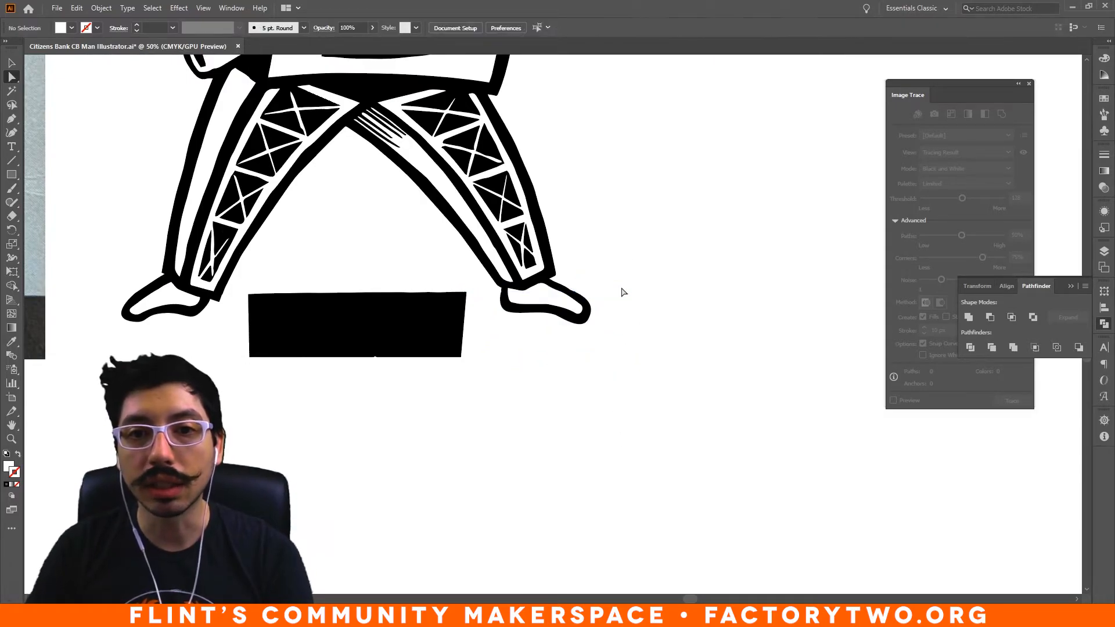
click(448, 337)
key(Delete)
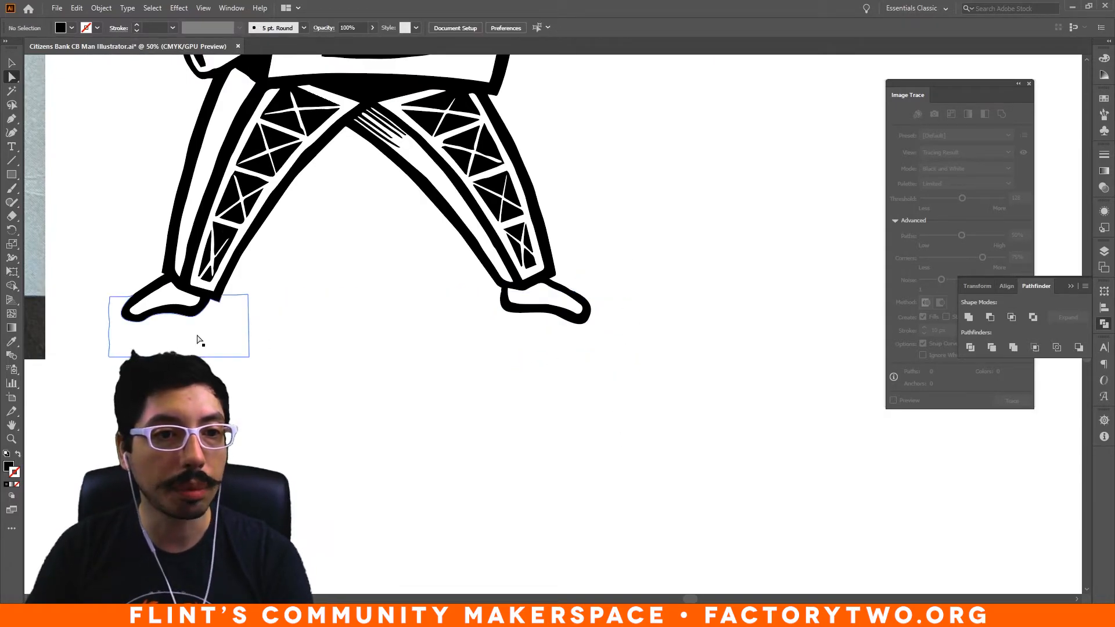
click(96, 302)
key(Delete)
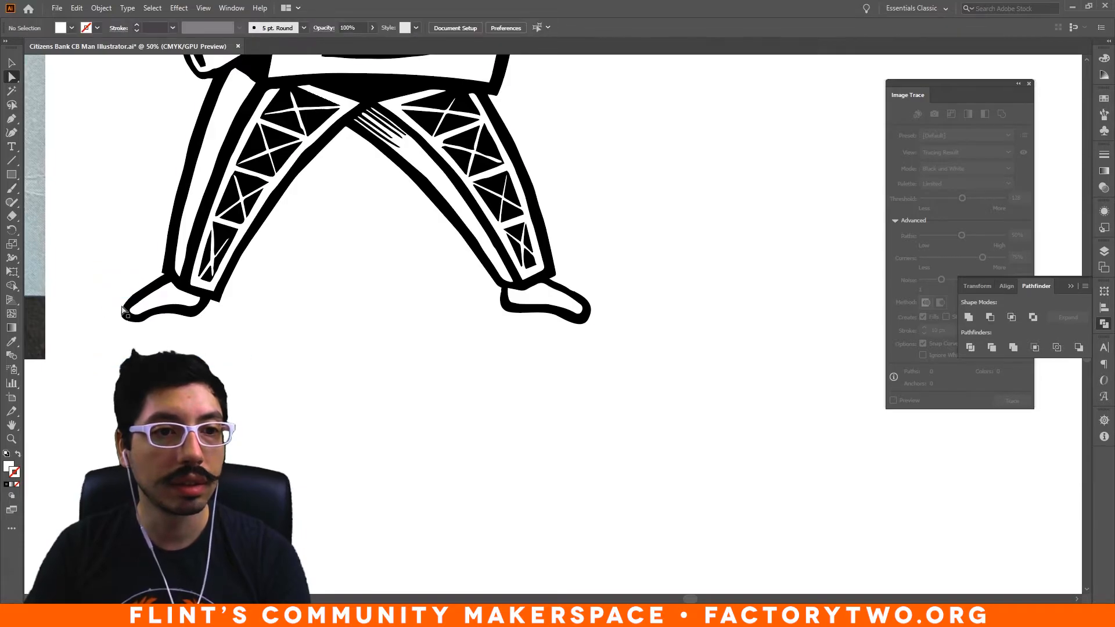
- Select the leftover invisible path between the legs in outline view and extend the selection to all objects with the same fill and stroke
key(ctrl+y)
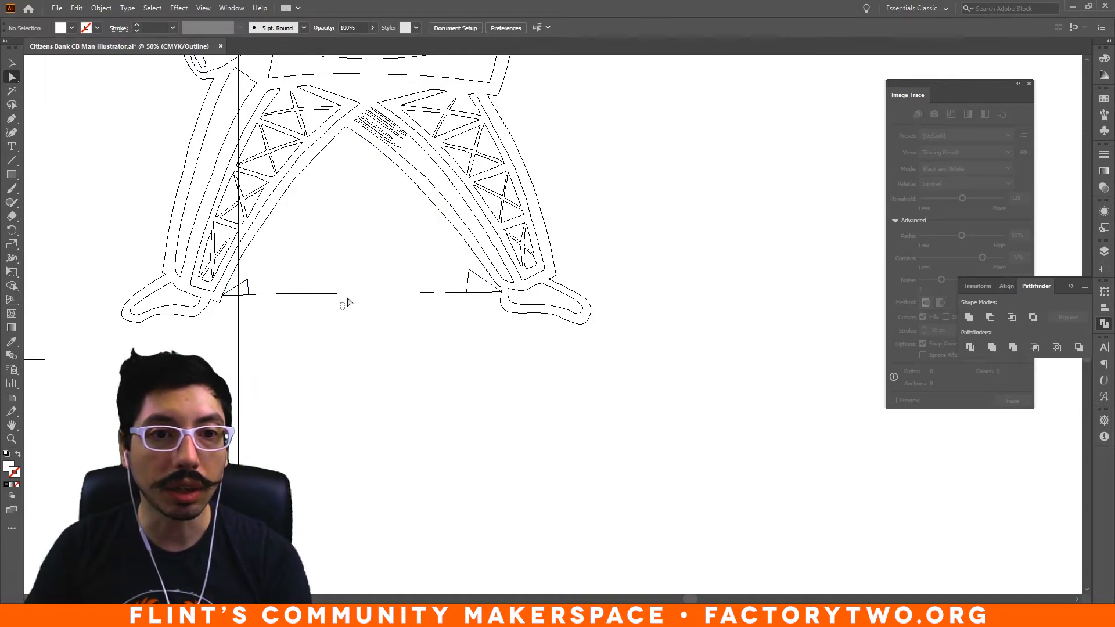
drag(342, 309, 363, 278)
key(ctrl+y)
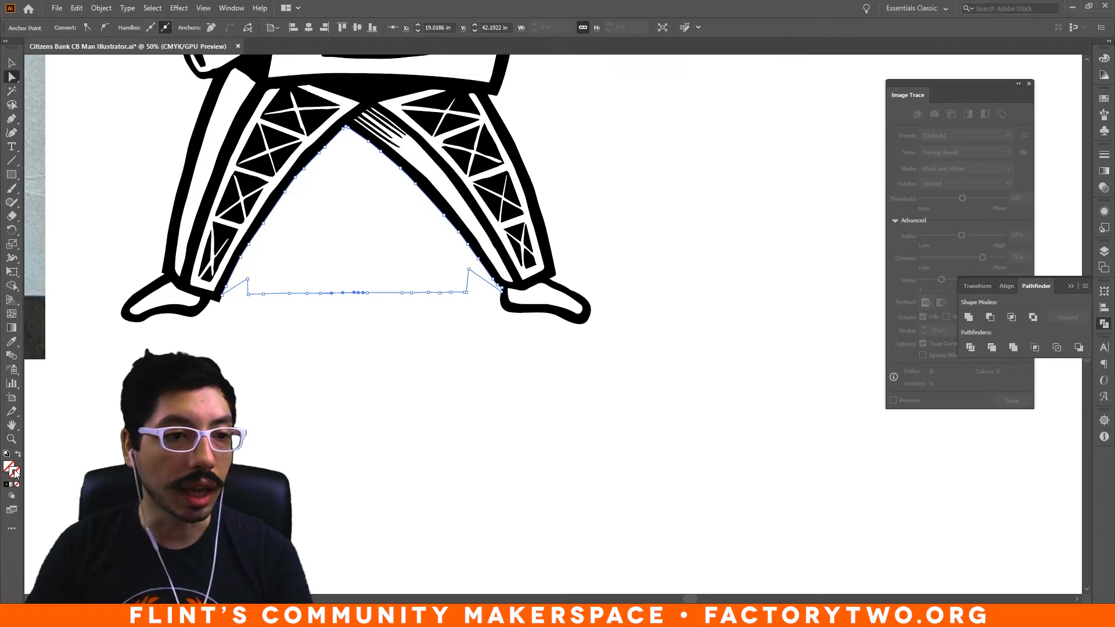
click(153, 8)
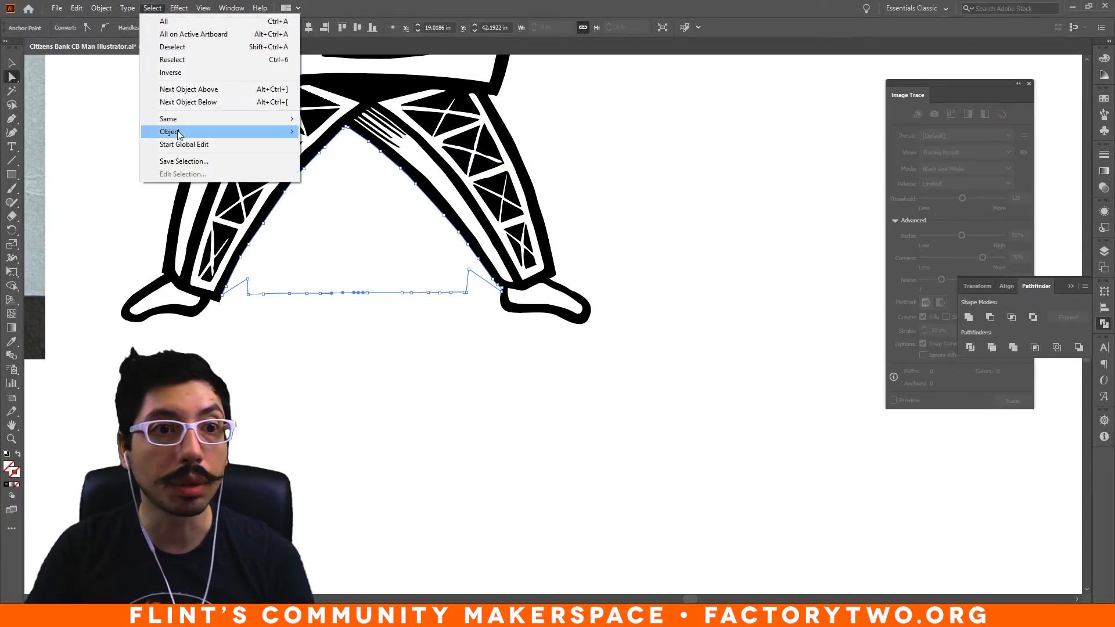
mouse_move(178, 124)
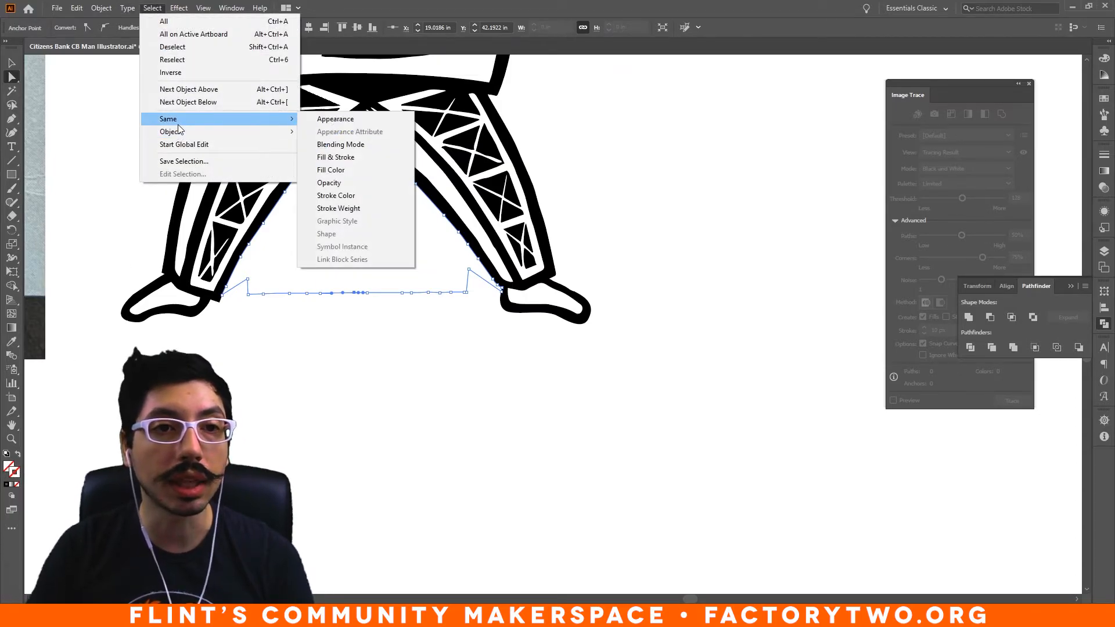
click(371, 155)
drag(690, 192, 781, 420)
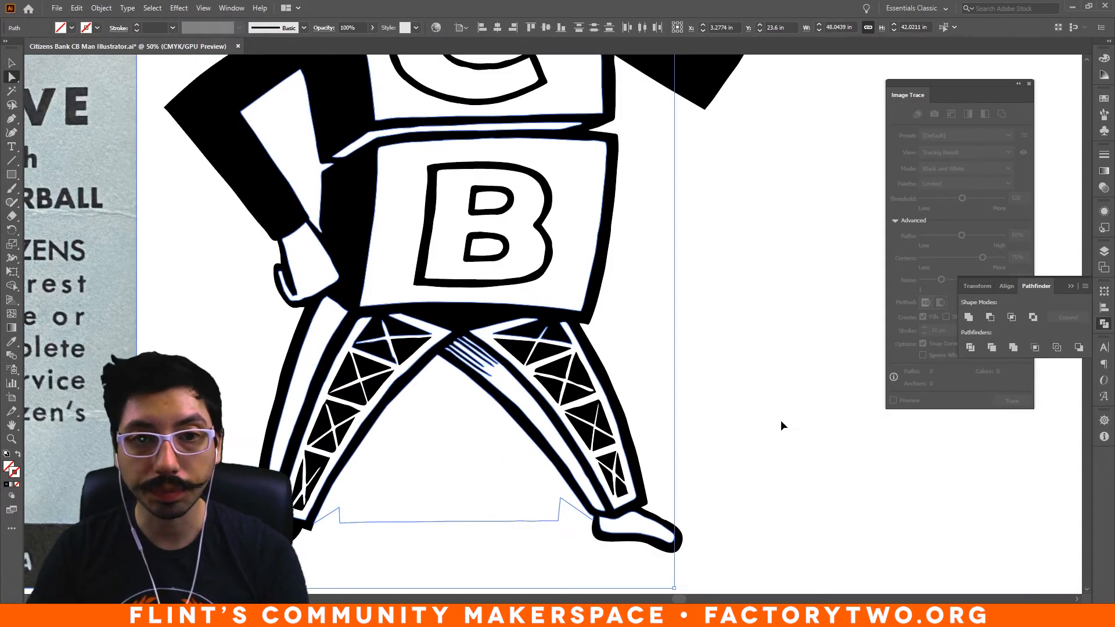
key(ctrl+minus)
key(ctrl+minus)
key(ctrl+minus)
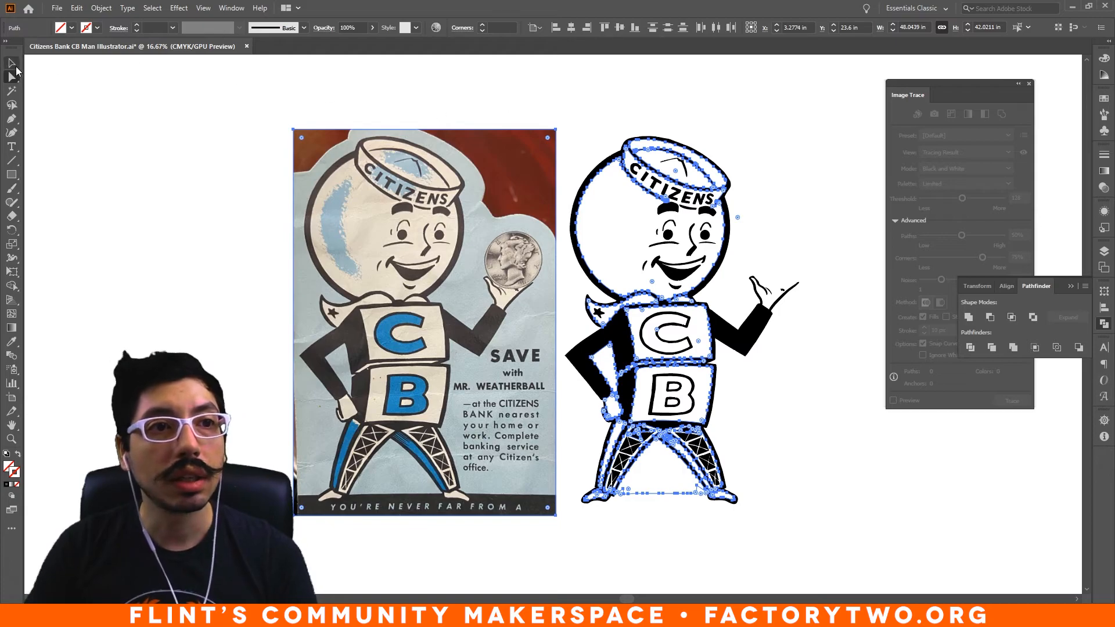
- Lock the clip group holding the reference photo so that only the unfilled leftover paths in the tracing stay selected
click(13, 63)
click(1105, 252)
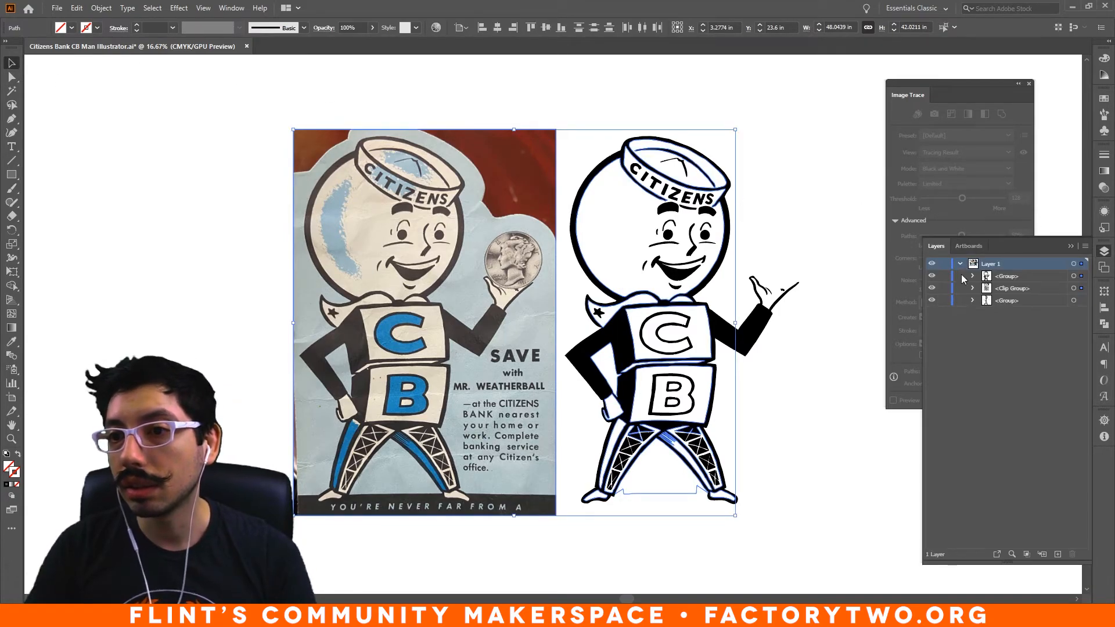
click(1009, 290)
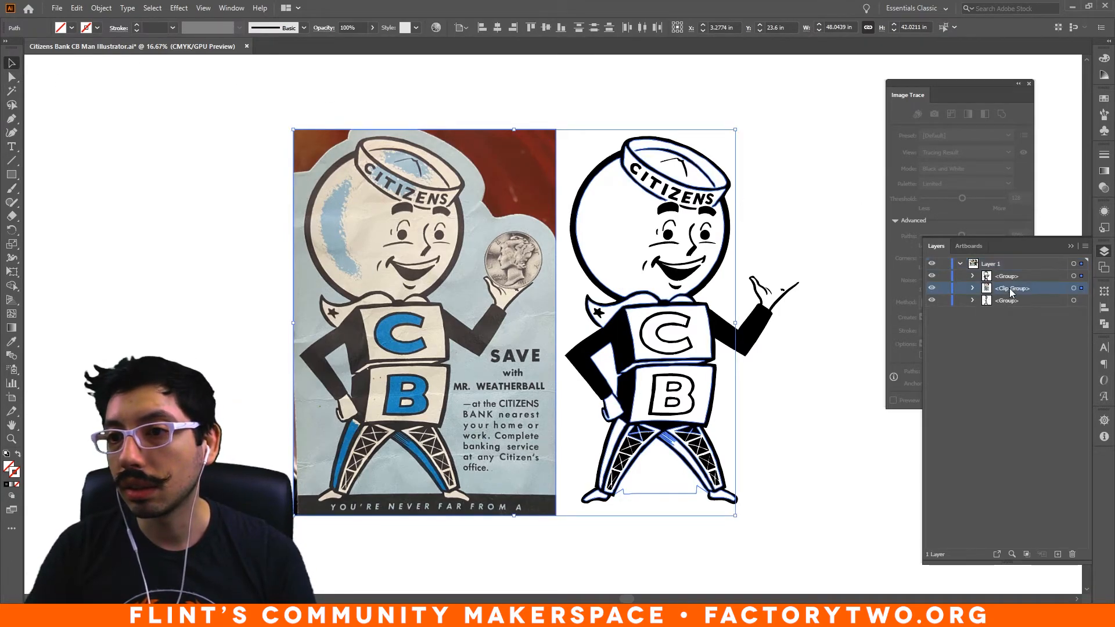
click(944, 288)
drag(799, 224, 598, 219)
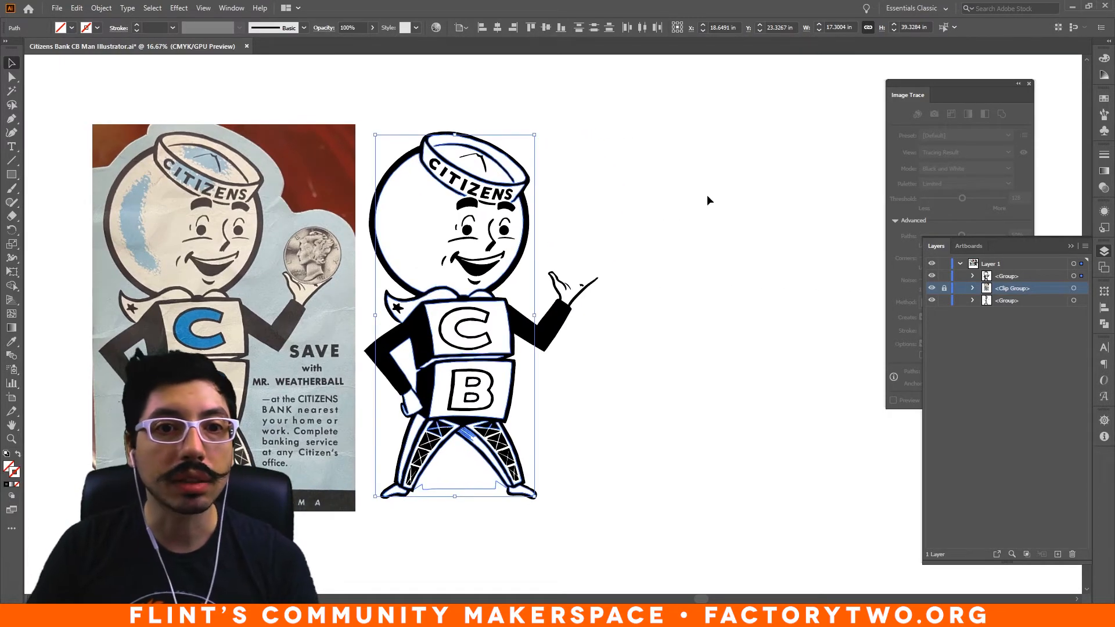
- Try the default fill and stroke on the selected leftover paths, undo it, and delete these paths
click(6, 454)
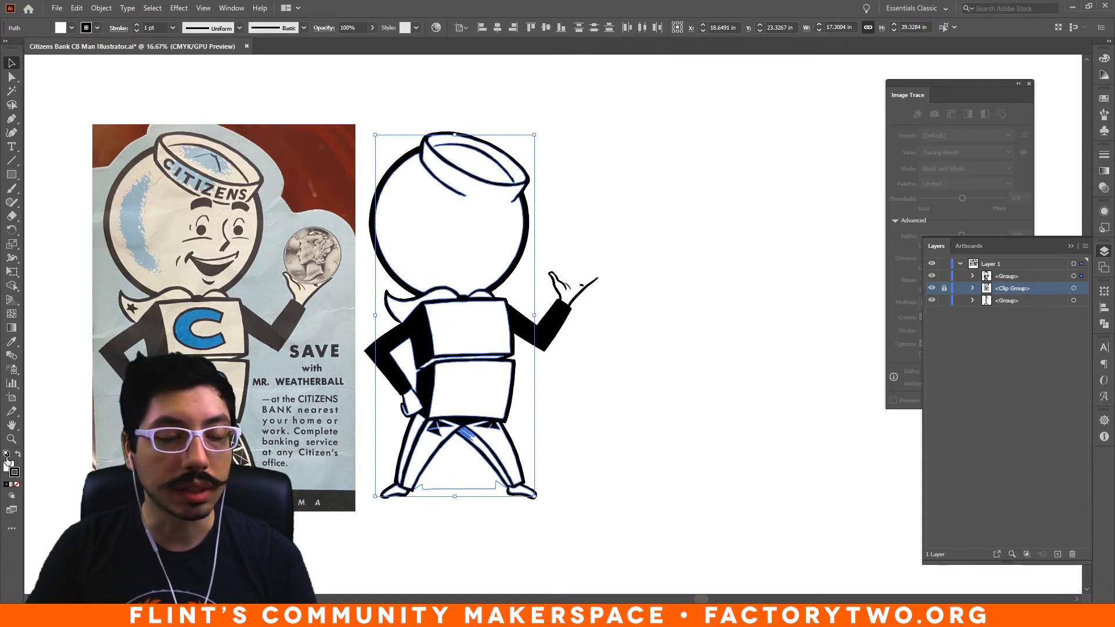
key(ctrl+z)
click(673, 472)
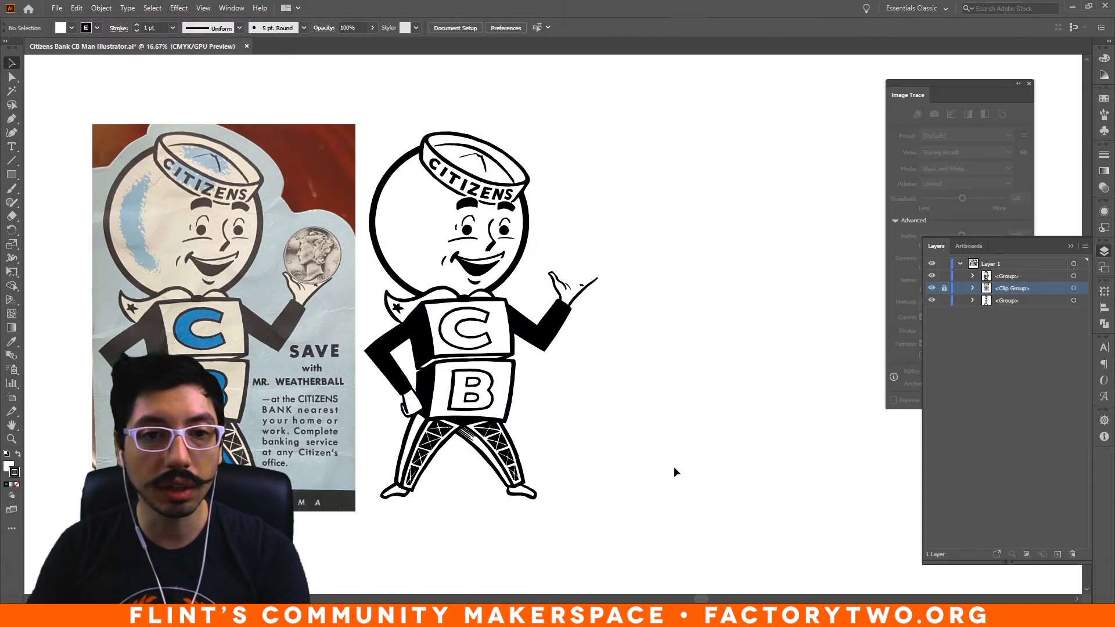
- Ungroup the divided mascot artwork and delete the two small leftover shapes beside the inner ankles
drag(647, 490, 630, 422)
key(ctrl+plus)
key(ctrl+plus)
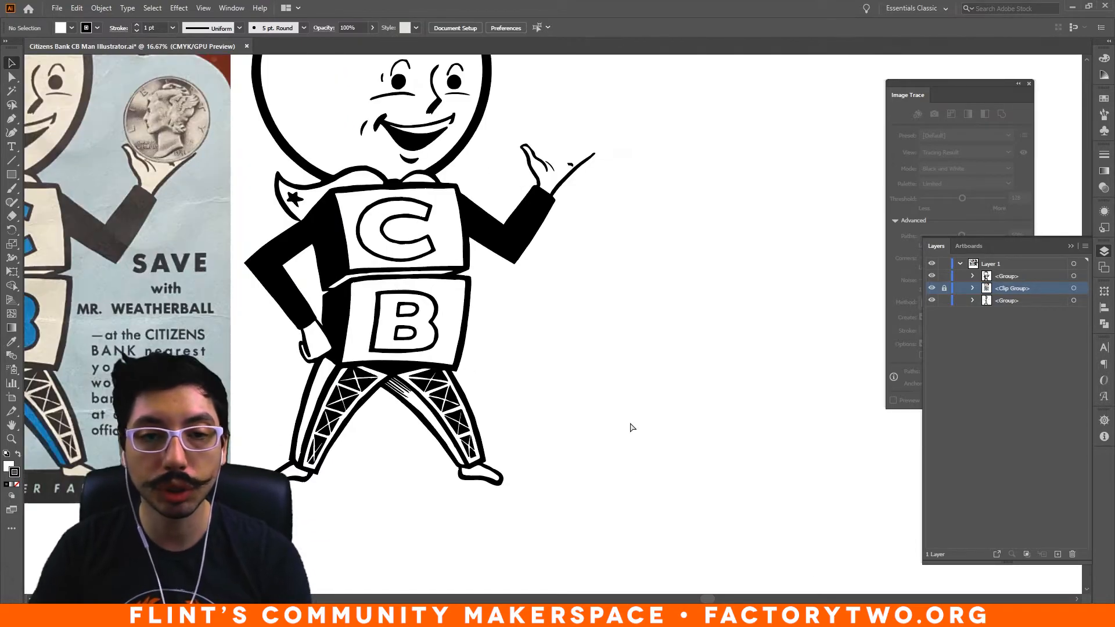
drag(540, 367, 639, 324)
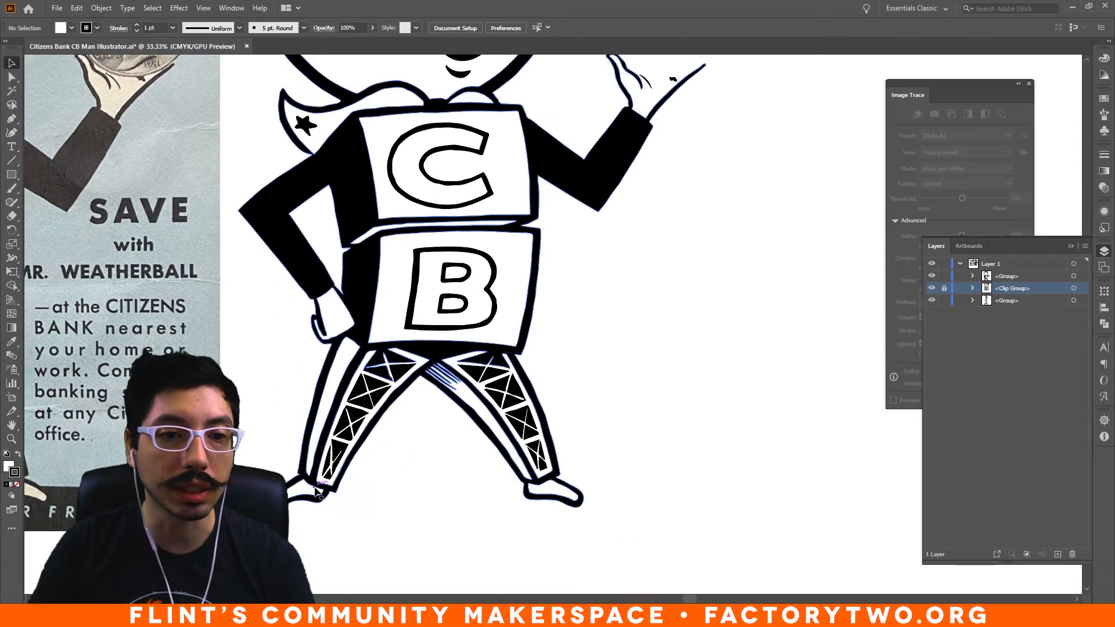
key(ctrl+a)
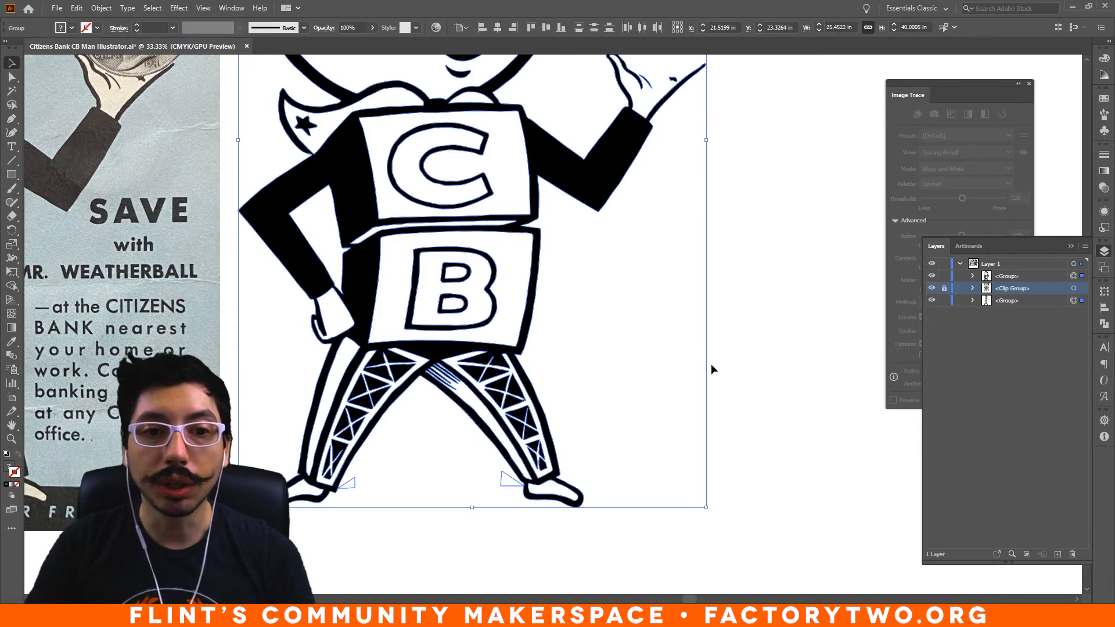
right_click(478, 477)
click(512, 371)
click(401, 492)
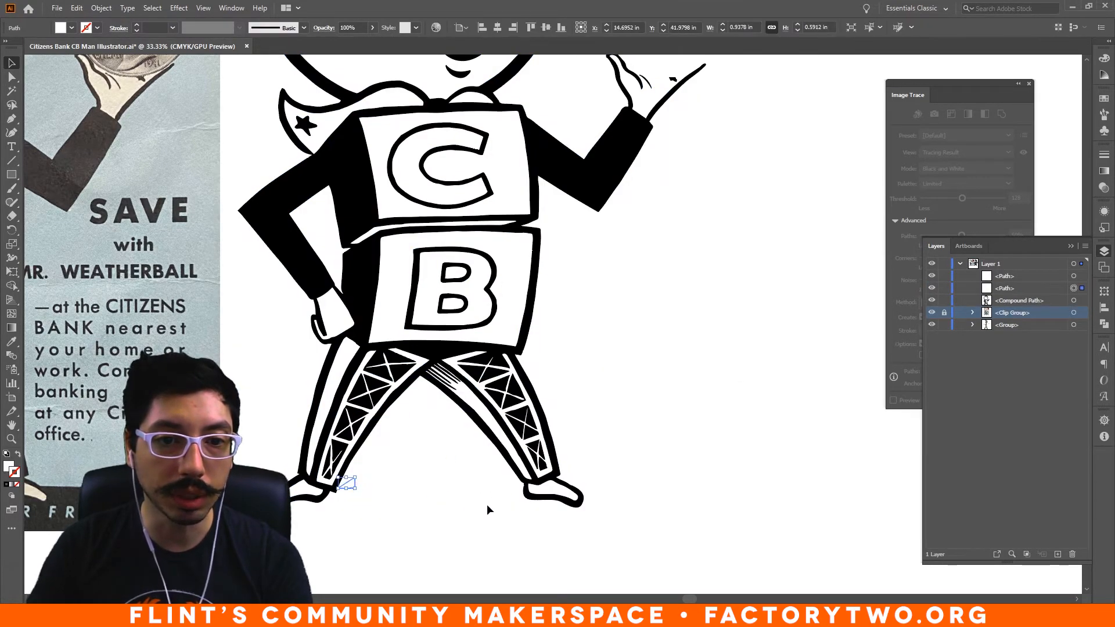
key(Delete)
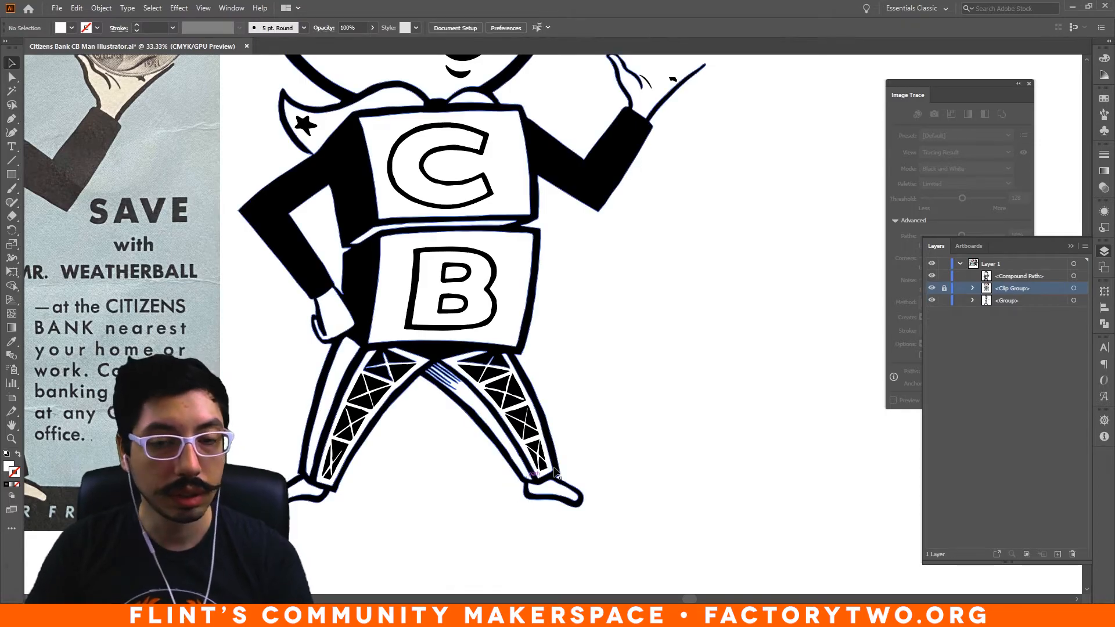
- Select all unlocked mascot artwork, merge it with Pathfinder Unite, and clear the selection
key(ctrl+a)
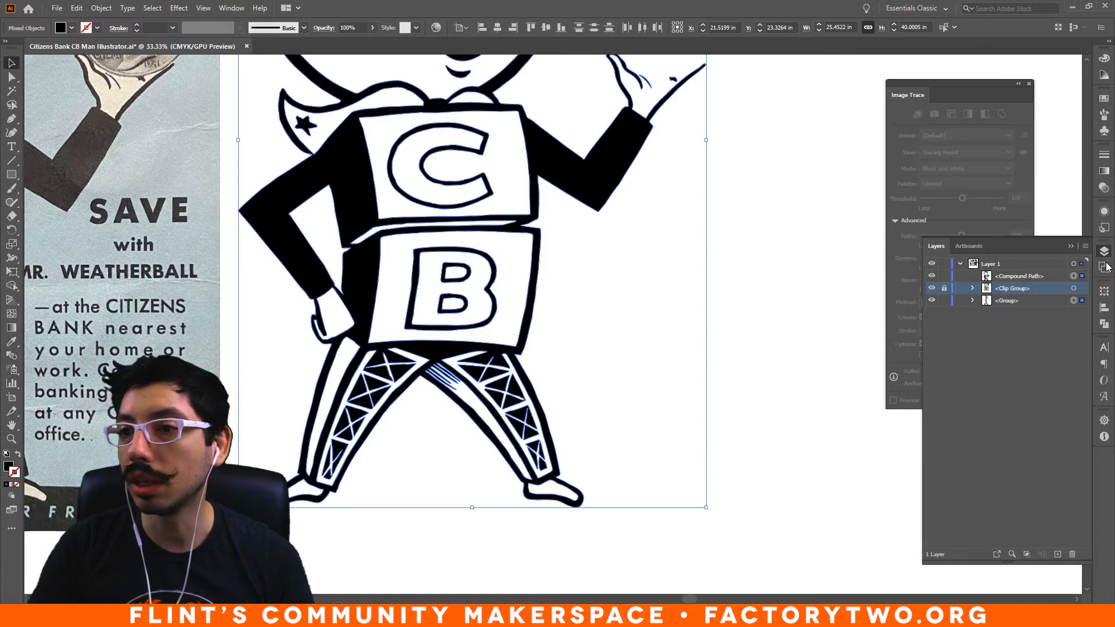
click(1104, 324)
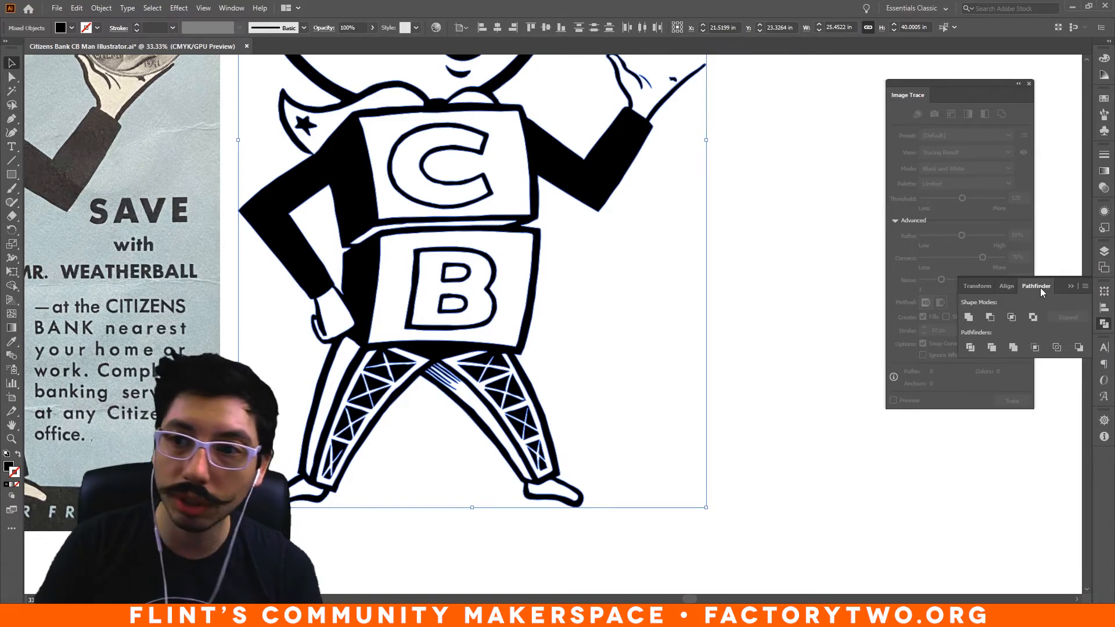
click(968, 317)
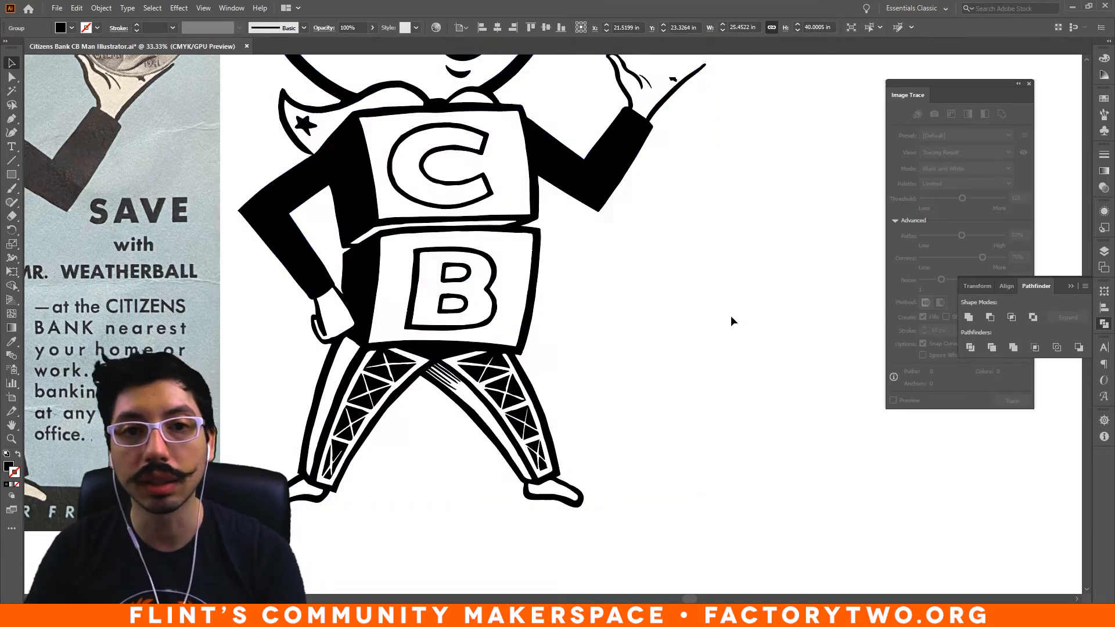
click(731, 321)
key(ctrl+minus)
drag(703, 243, 666, 312)
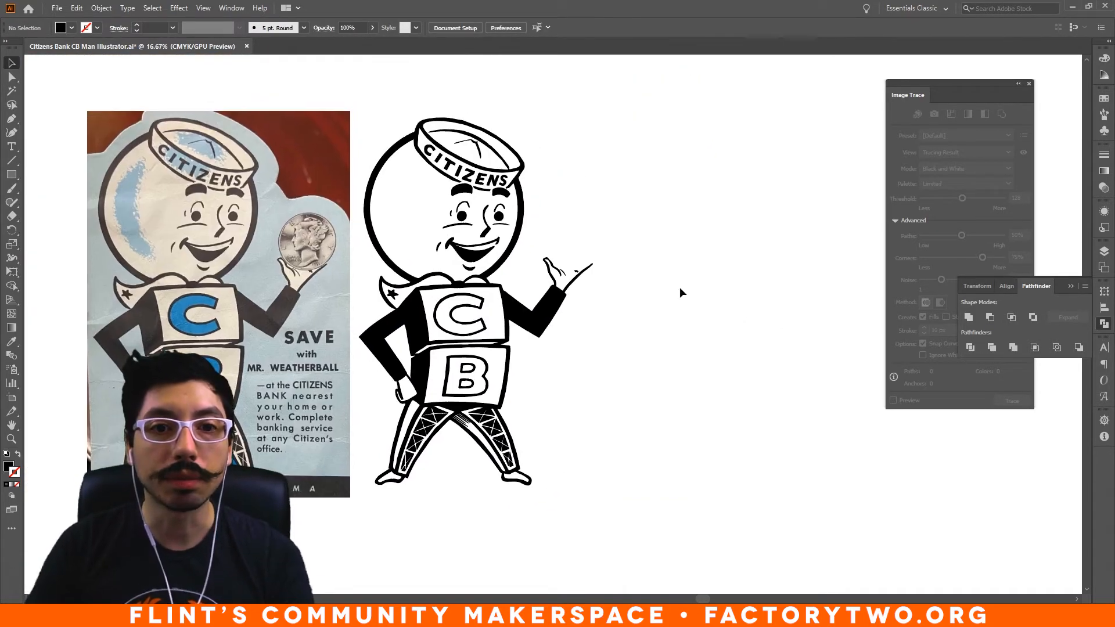
- Draw a filled black circle about 5.8 in across above the mascot's raised hand as the coin
key(ctrl+plus)
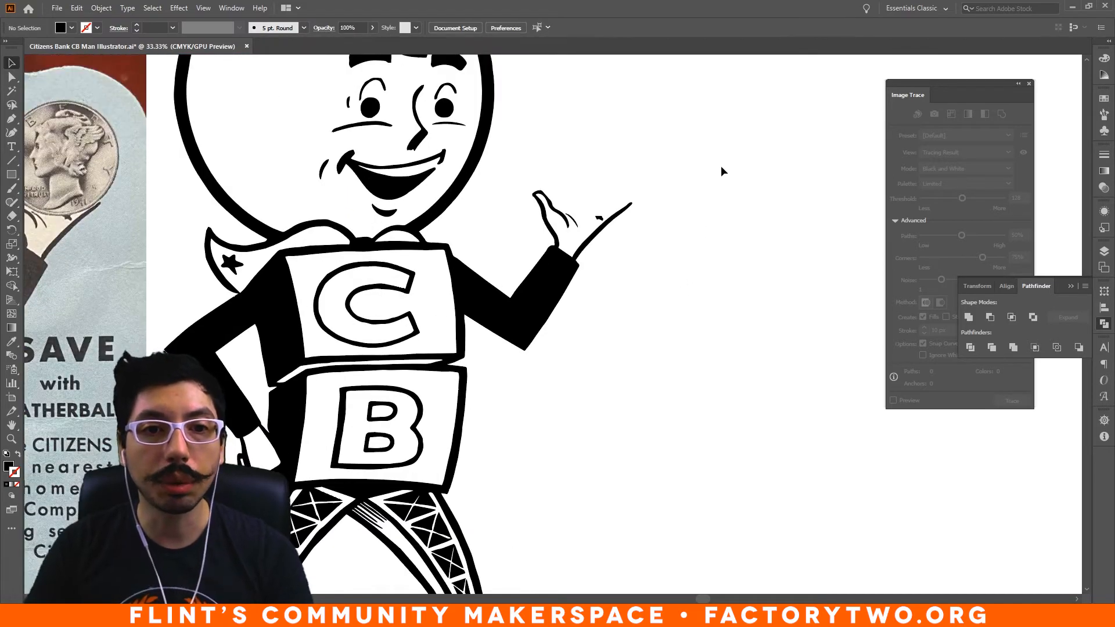
drag(720, 167, 769, 266)
drag(699, 237, 791, 238)
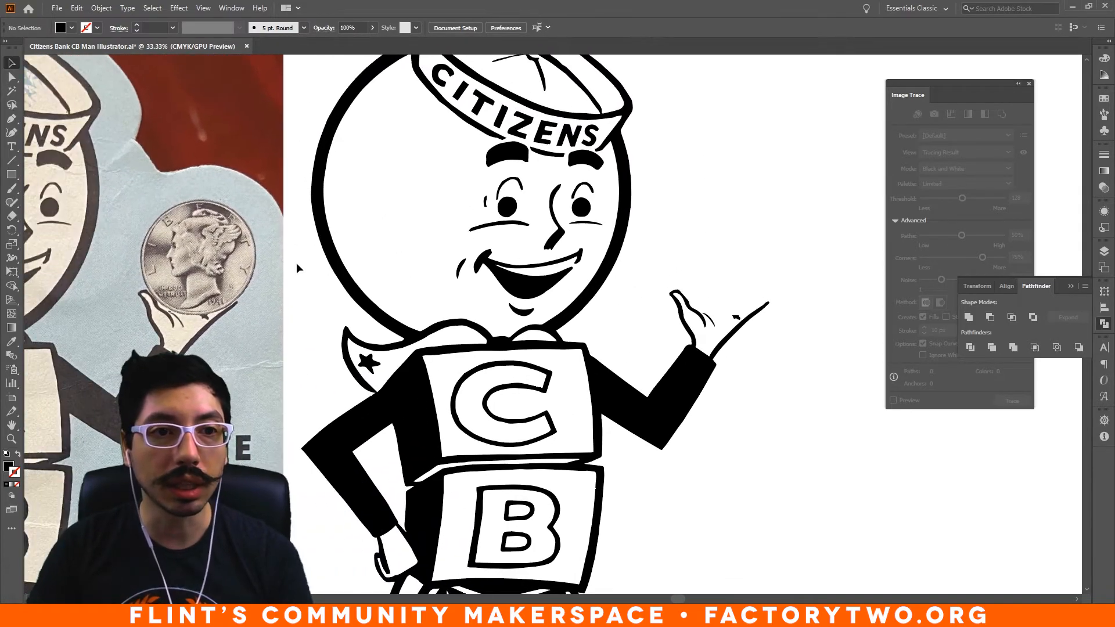
key(ctrl+plus)
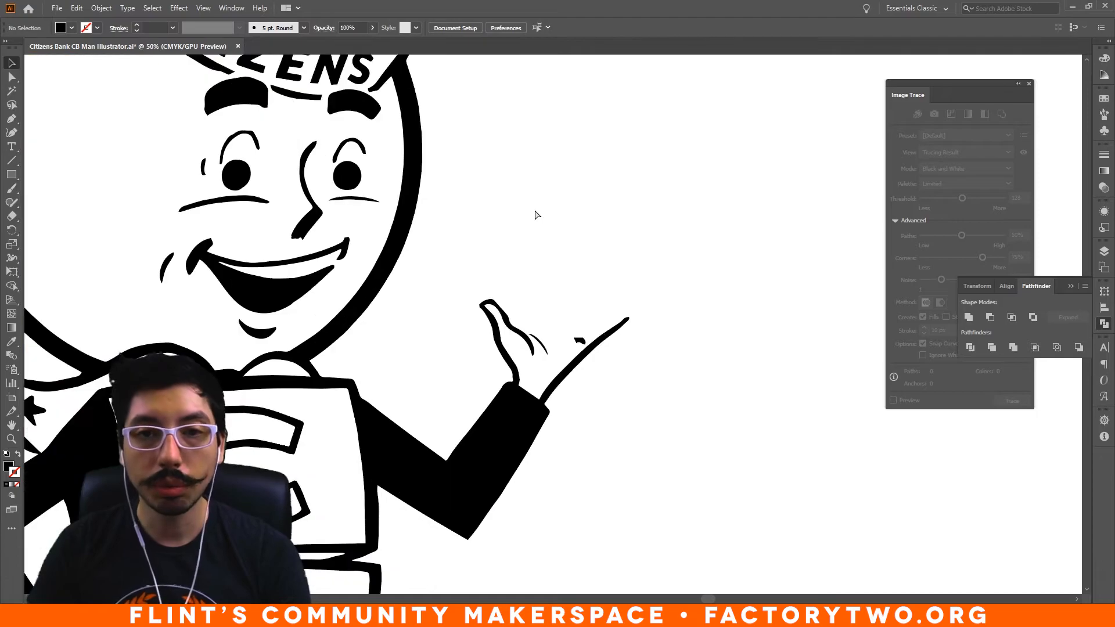
click(12, 175)
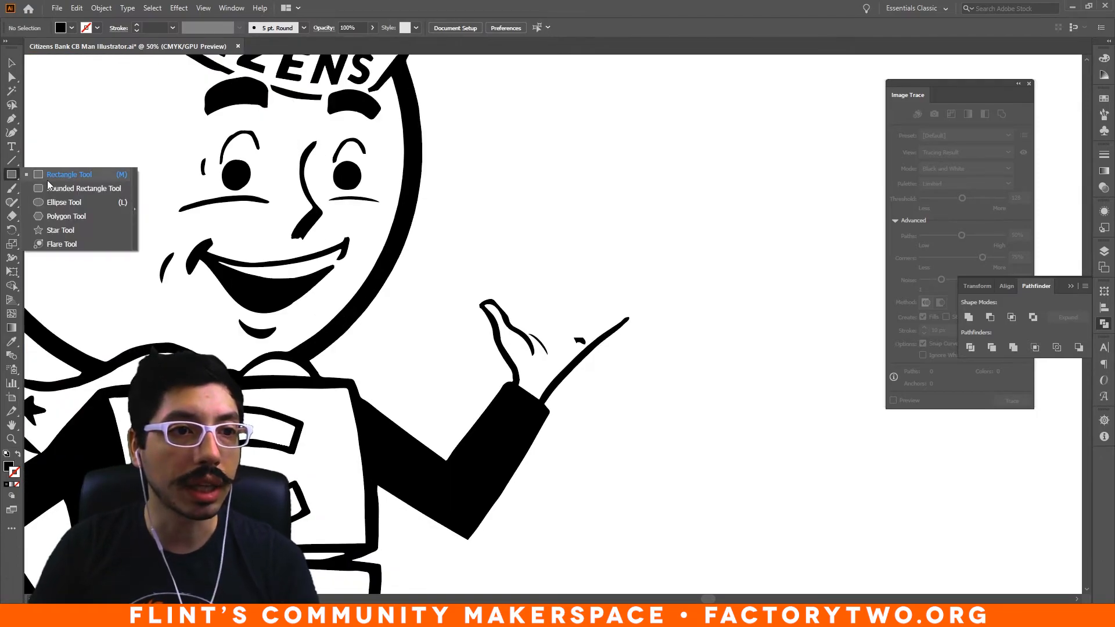
click(64, 202)
drag(490, 190, 649, 292)
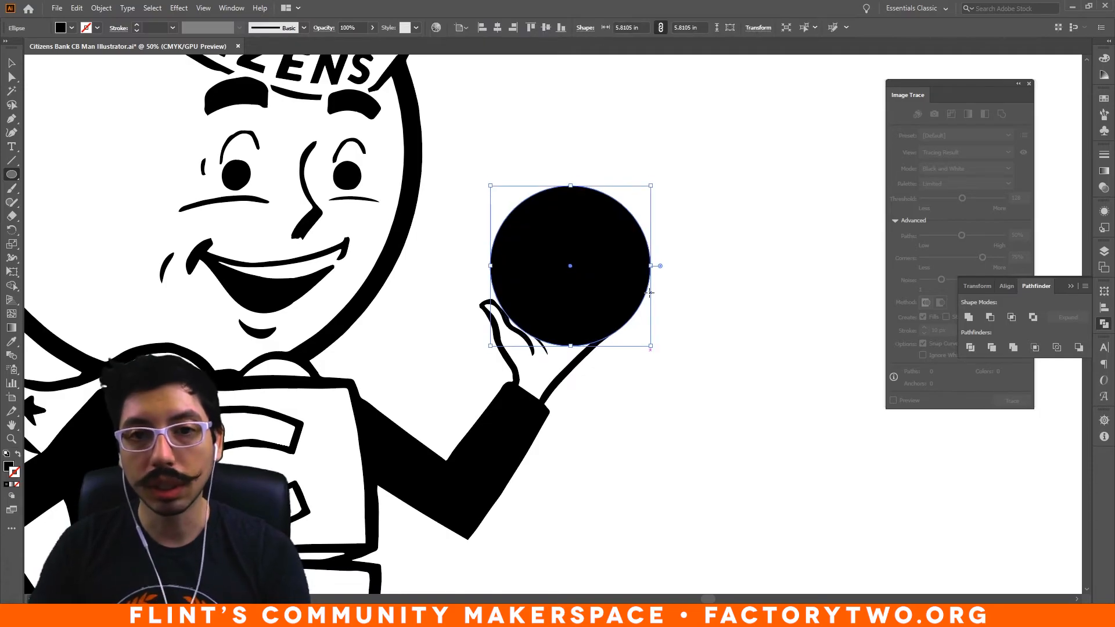
key(v)
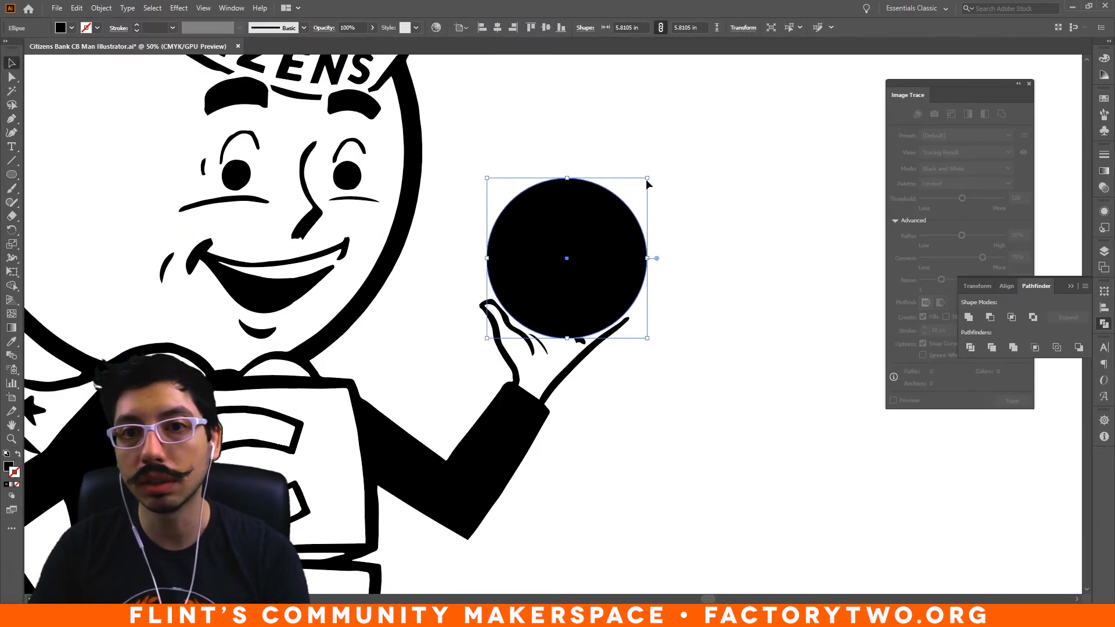
- Enlarge the coin circle to about 6.3 in across and nudge it so it rests in the raised hand
drag(648, 179, 661, 164)
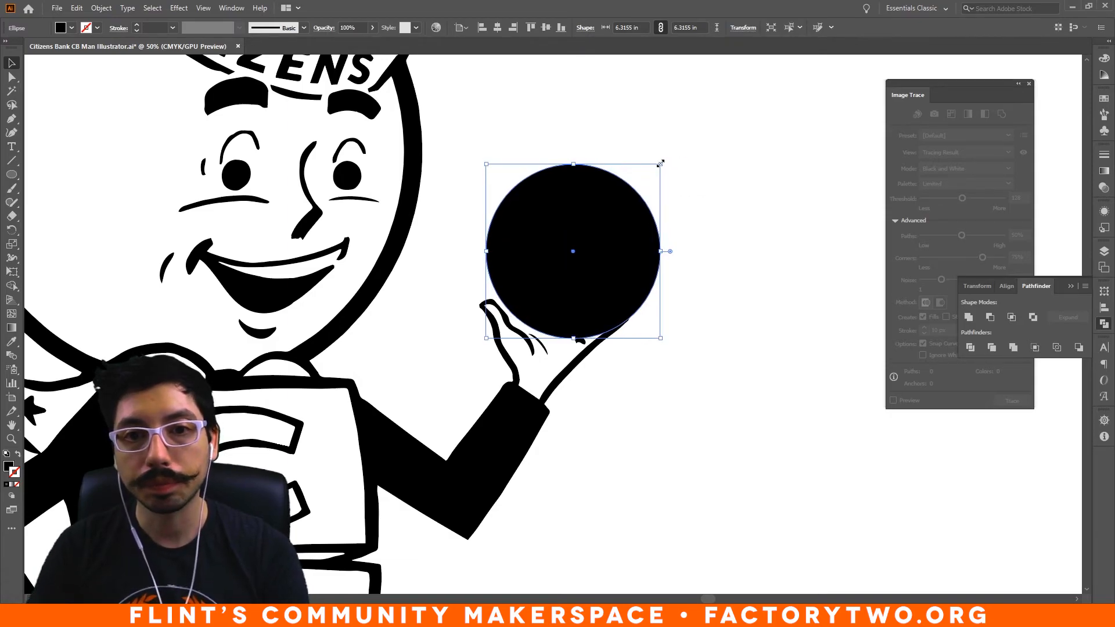
key(Left)
key(Left)
key(Left)
key(Left)
key(Left)
key(Left)
key(Left)
key(Left)
key(Left)
key(Left)
key(Down)
click(710, 180)
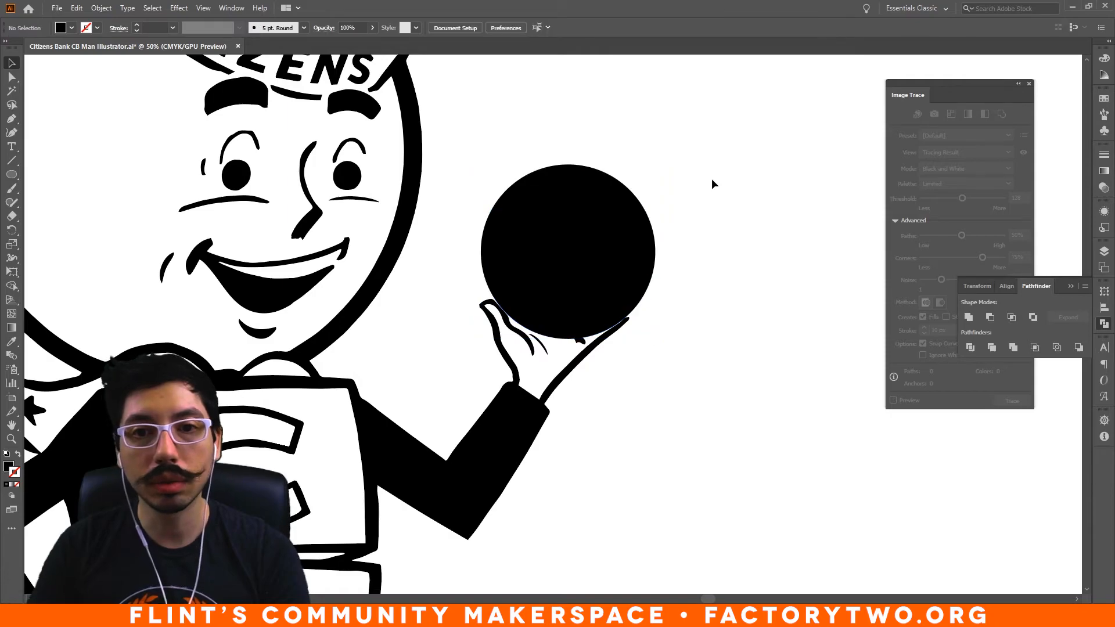
click(592, 228)
click(758, 227)
click(607, 239)
click(710, 239)
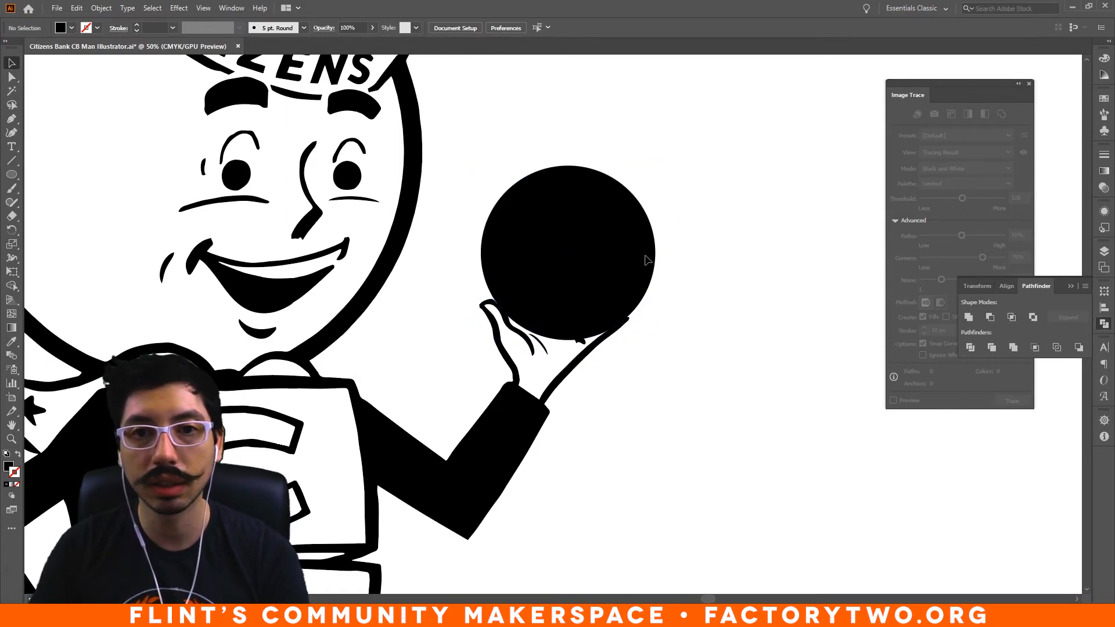
- Turn the coin circle into an unfilled outline with a thick black stroke aligned to the inside
click(616, 246)
click(18, 457)
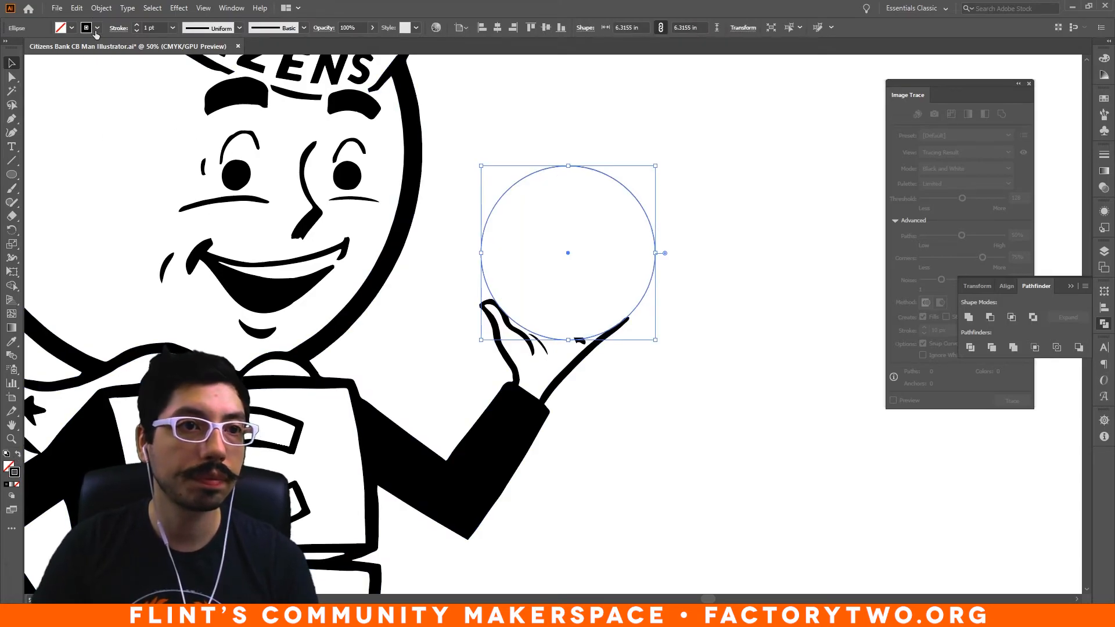
click(119, 28)
click(72, 89)
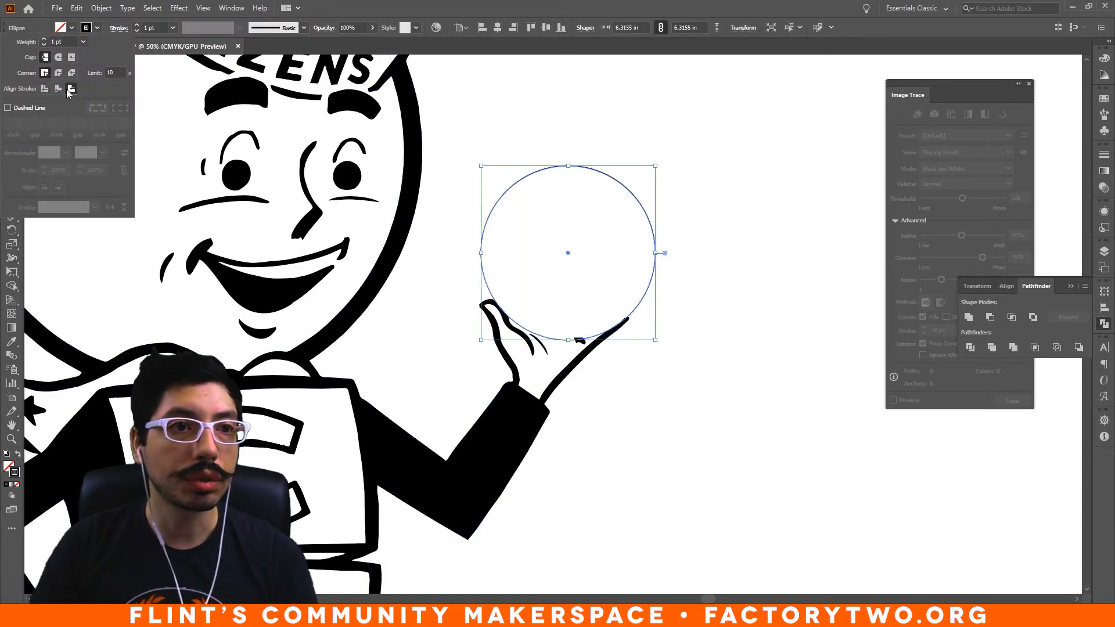
click(58, 89)
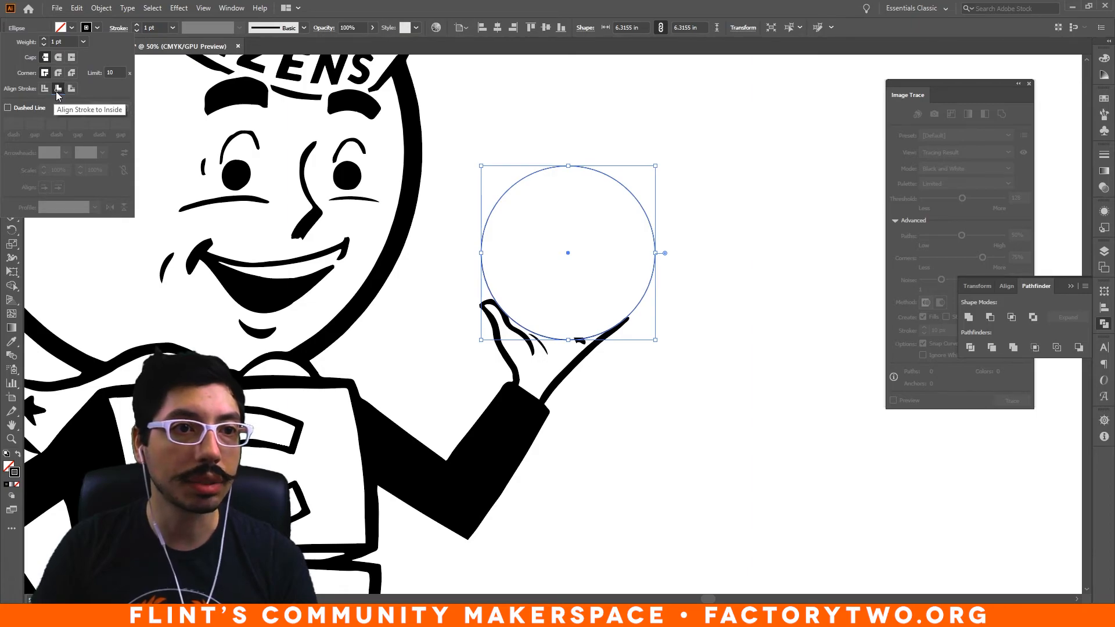
shift+click(136, 25)
shift+click(136, 25)
click(136, 25)
click(136, 25)
click(136, 25)
- Add a "$" text object in the empty area beside the mascot and set its font to ChunkFive
click(12, 146)
click(705, 407)
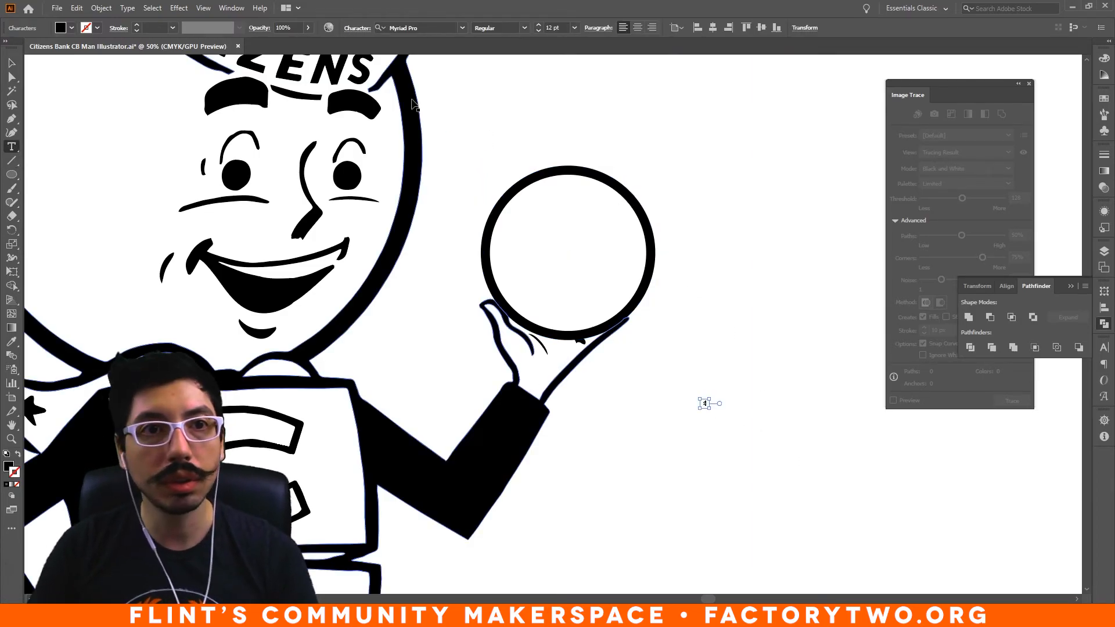
click(422, 27)
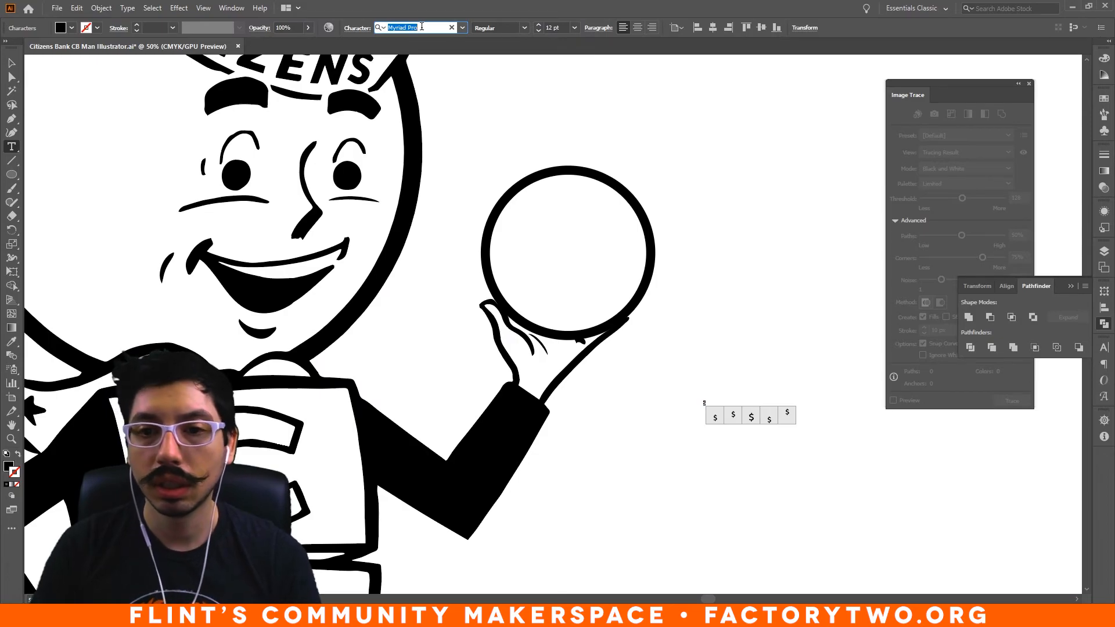
text(chunk)
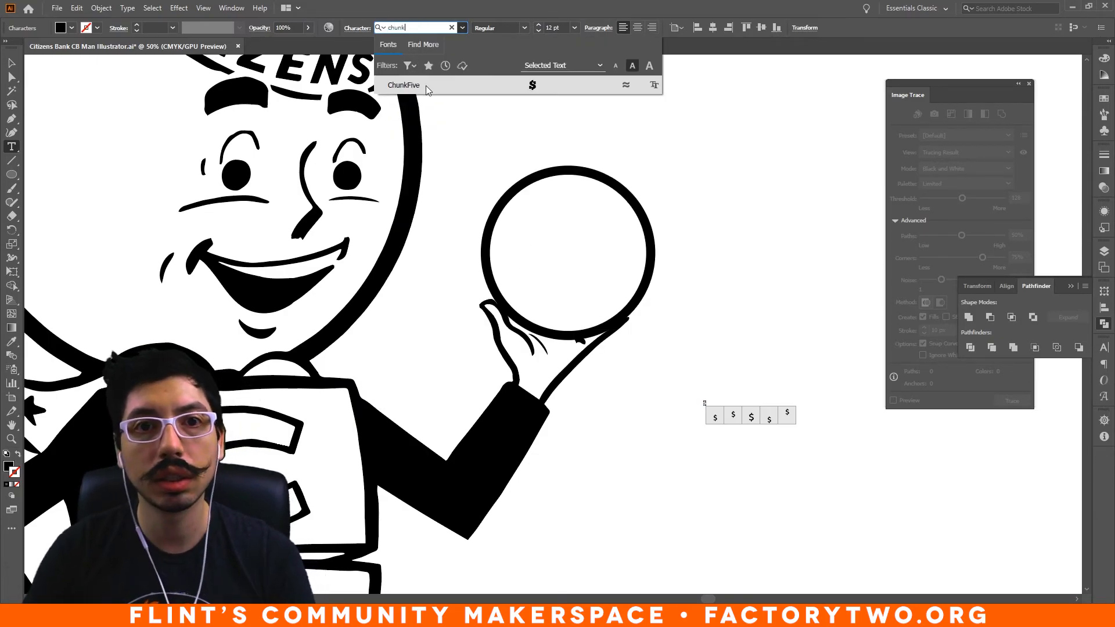
click(427, 88)
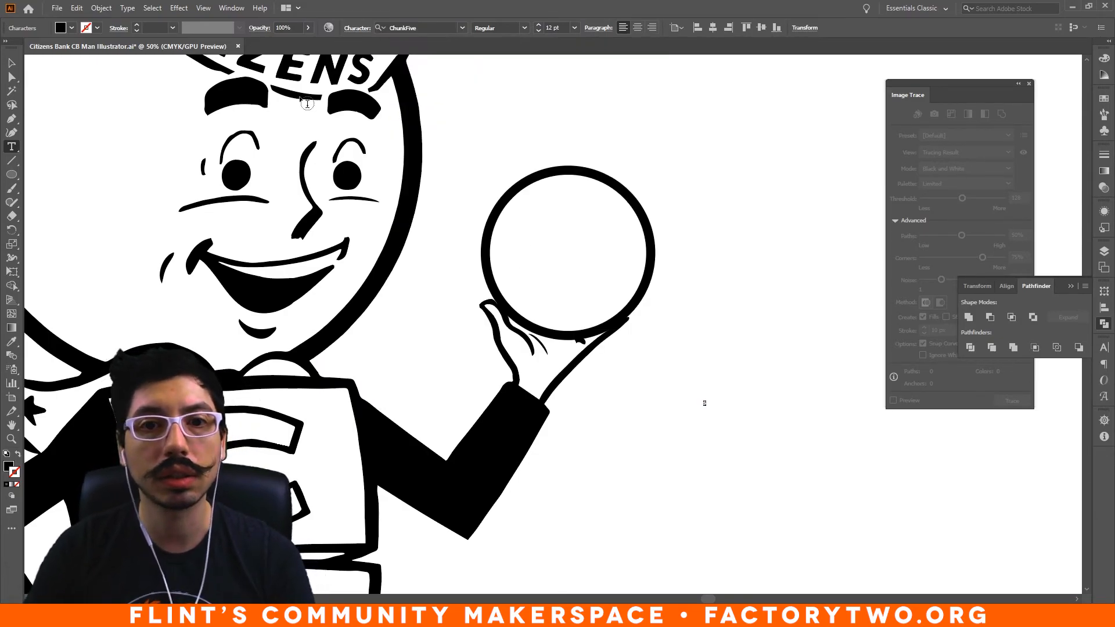
key(Escape)
- Centre-align the dollar sign text, enlarge it to about 355 pt and position it in the middle of the coin circle
drag(712, 409, 748, 482)
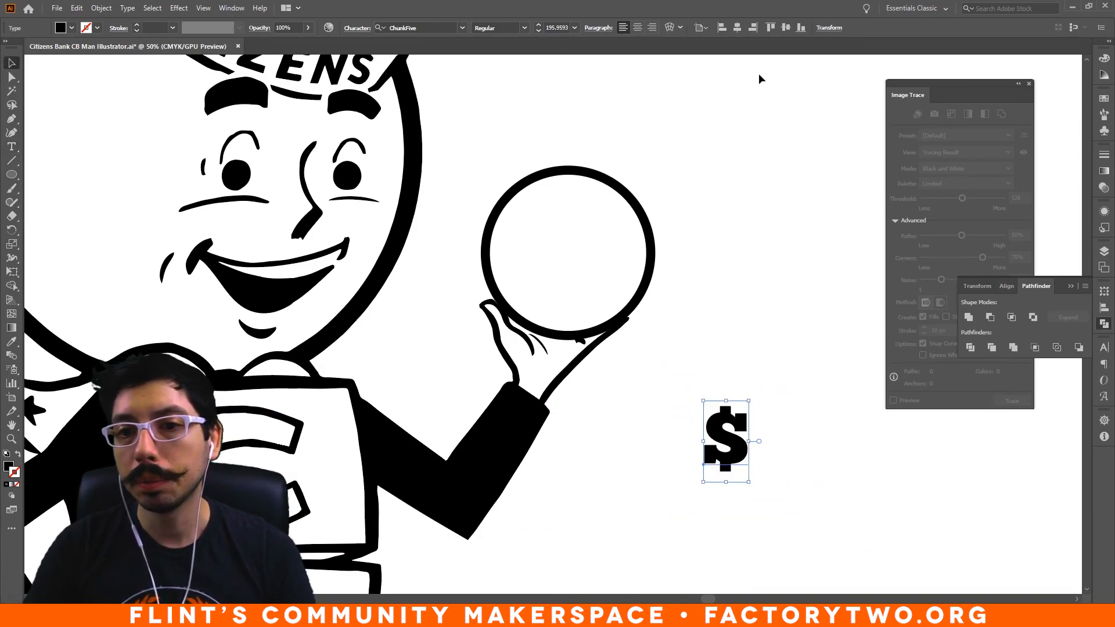
click(637, 28)
drag(701, 421, 574, 179)
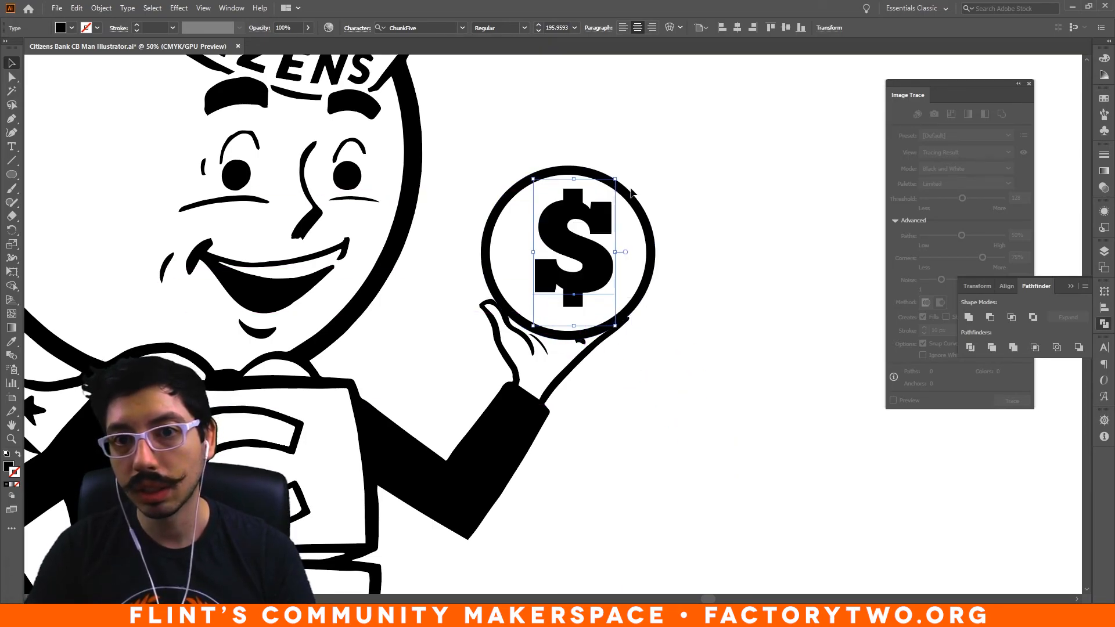
key(shift+Down)
key(shift+Down)
key(Left)
key(Left)
key(Left)
click(783, 208)
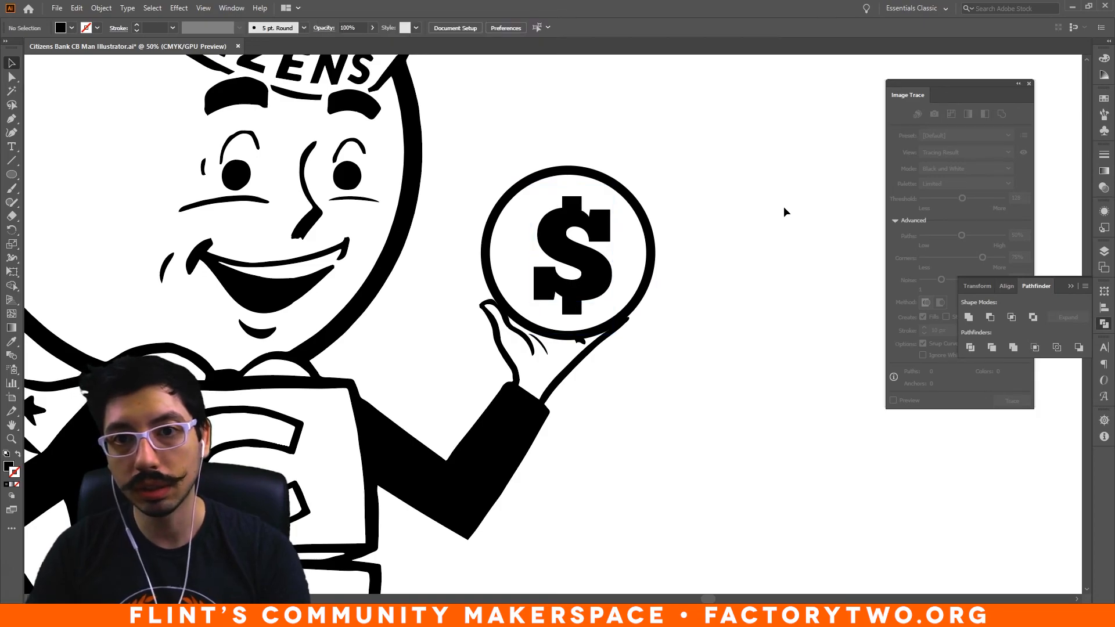
- Enlarge the dollar sign to about 383 pt so it fills more of the coin
key(ctrl+minus)
key(ctrl+minus)
key(ctrl+minus)
key(ctrl+plus)
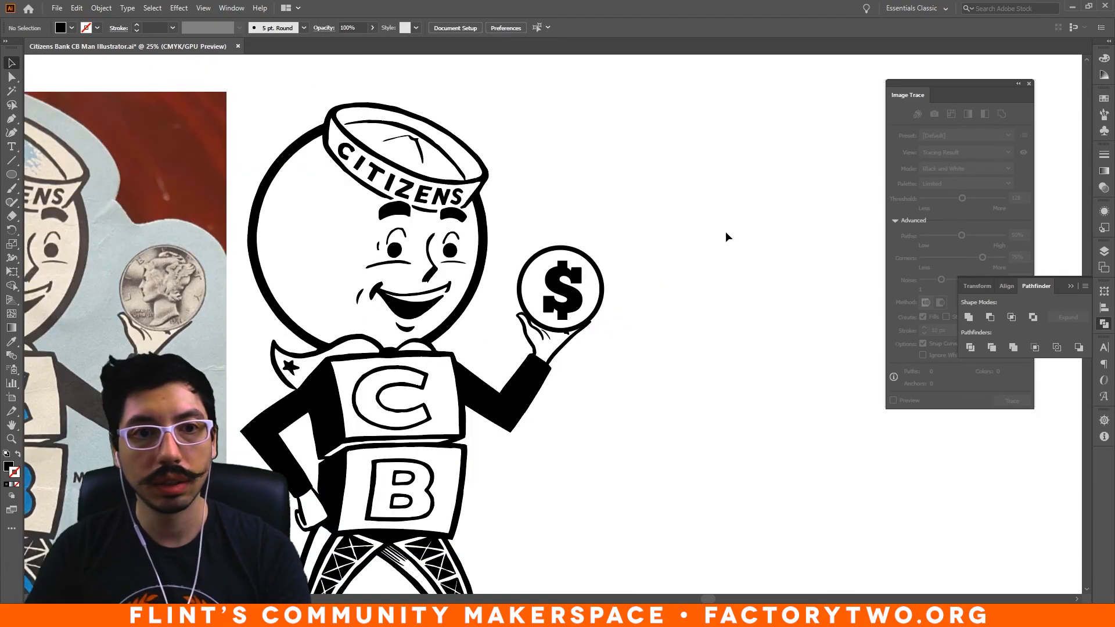
drag(626, 225, 818, 200)
click(767, 253)
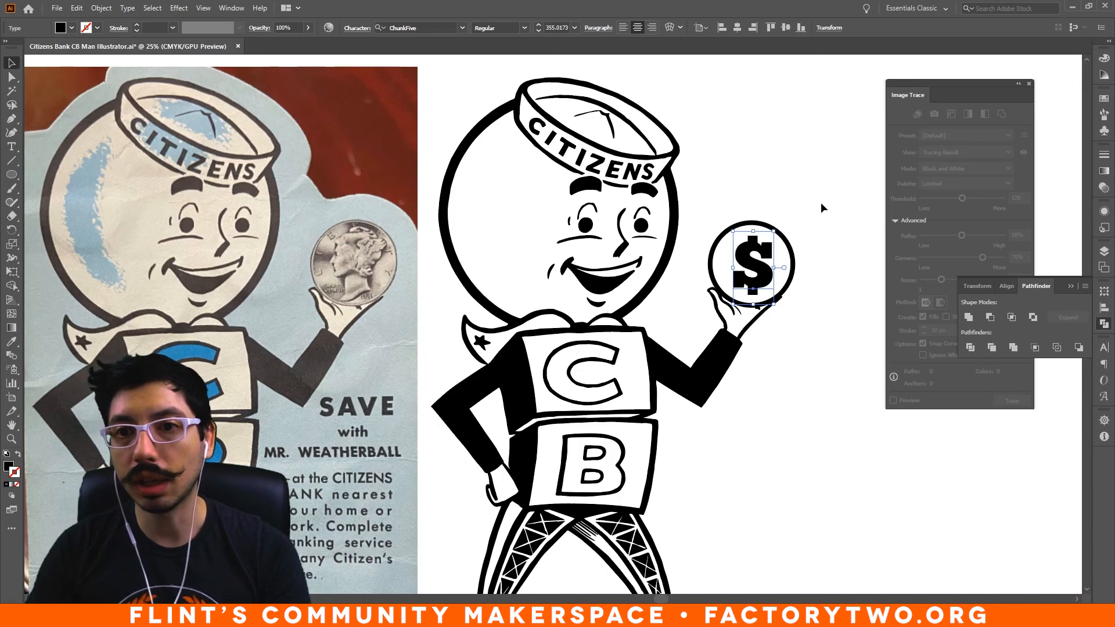
drag(752, 231, 752, 226)
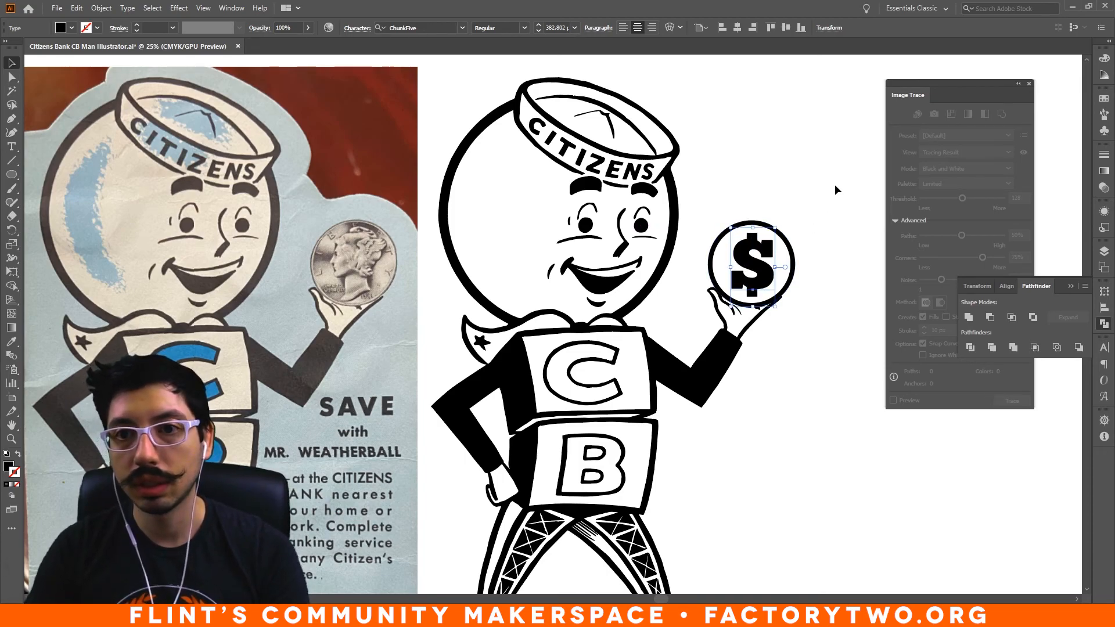
click(835, 184)
- Nudge the dollar sign slightly left and up to centre it in the coin, and clear the selection
key(ctrl+minus)
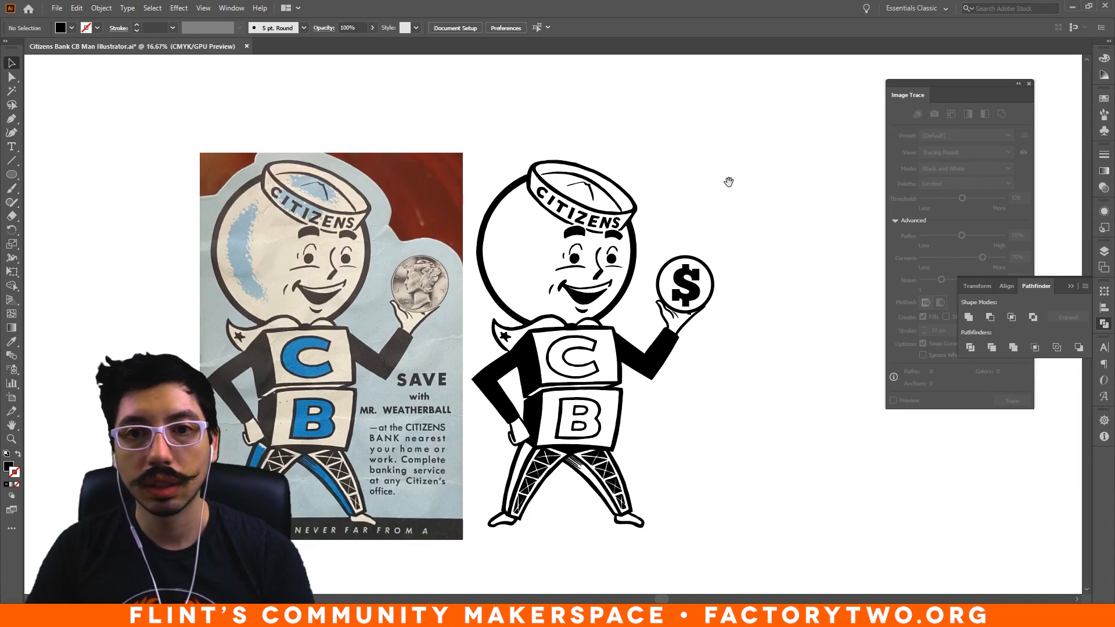
drag(726, 179, 764, 180)
click(720, 285)
key(Left)
key(Left)
key(Left)
key(Up)
click(777, 252)
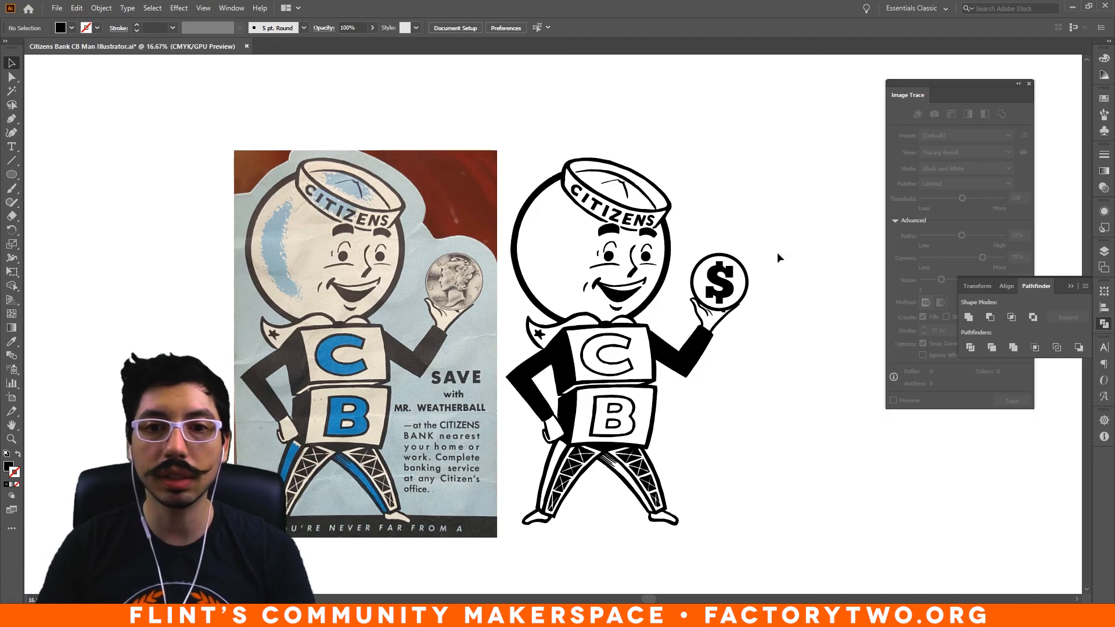